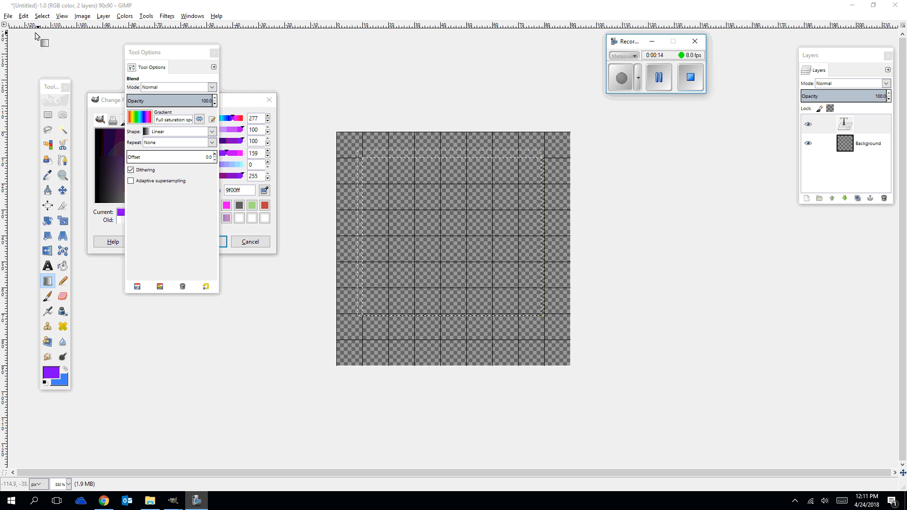
Create a new 90 × 90 px image from the current background color and maximize its window.
left_click(9, 17)
left_click(22, 27)
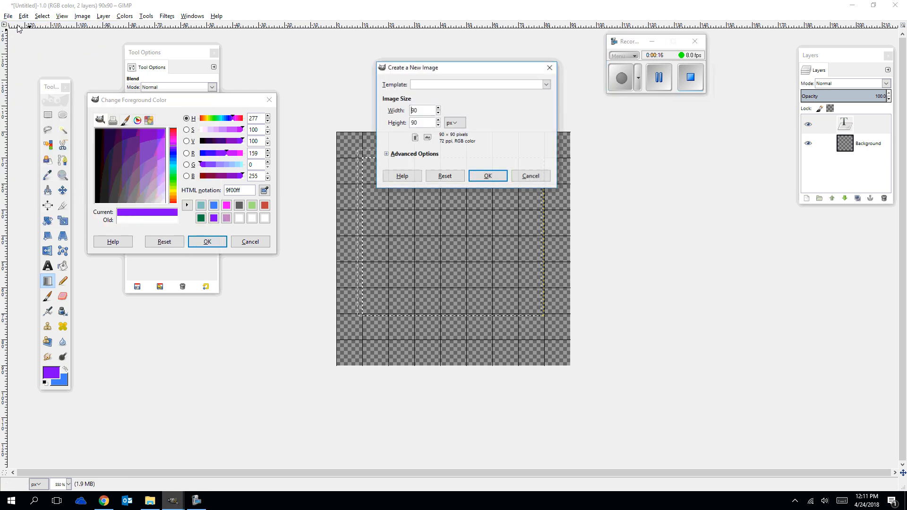
left_click(483, 176)
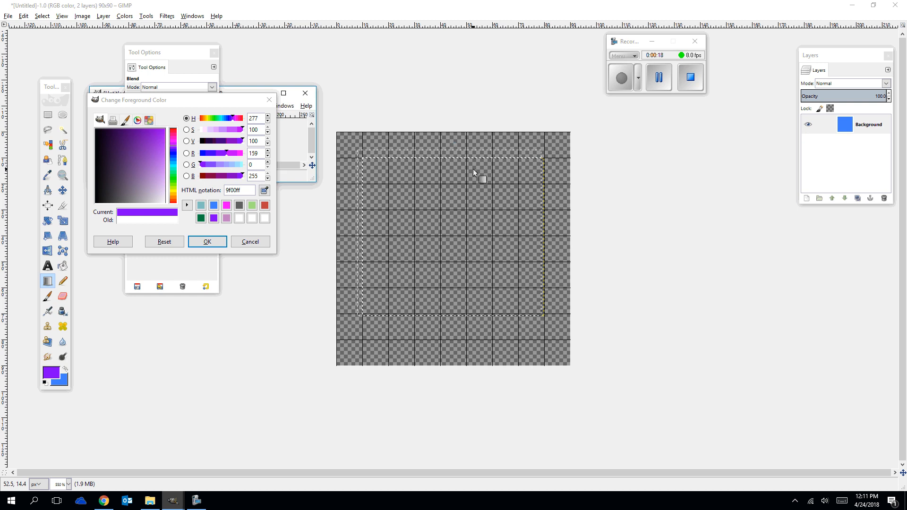
left_click(283, 93)
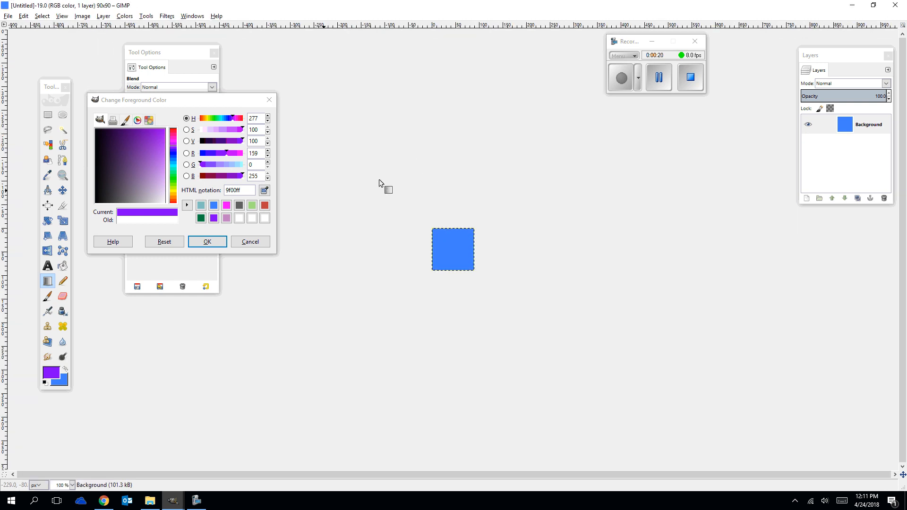
scroll(438, 154, "up", 5)
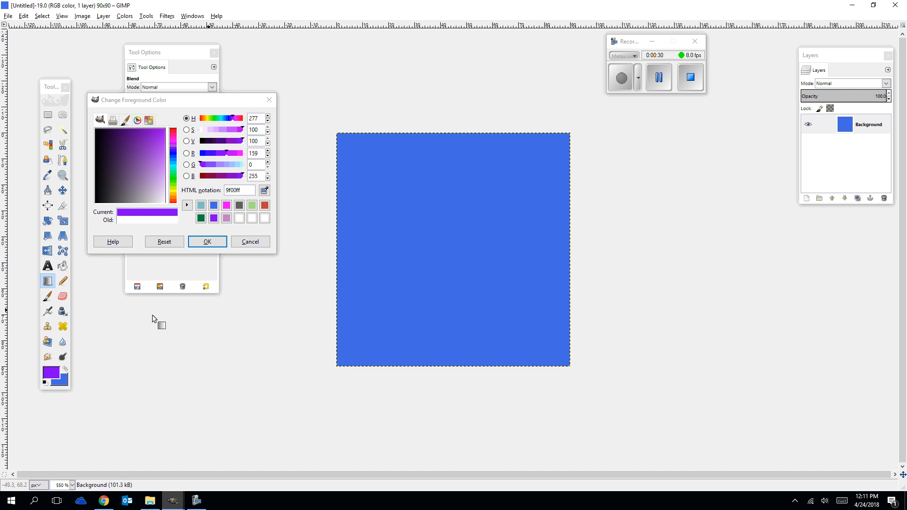
Set the background color to white from the color history, keeping purple as the foreground color.
left_click(65, 368)
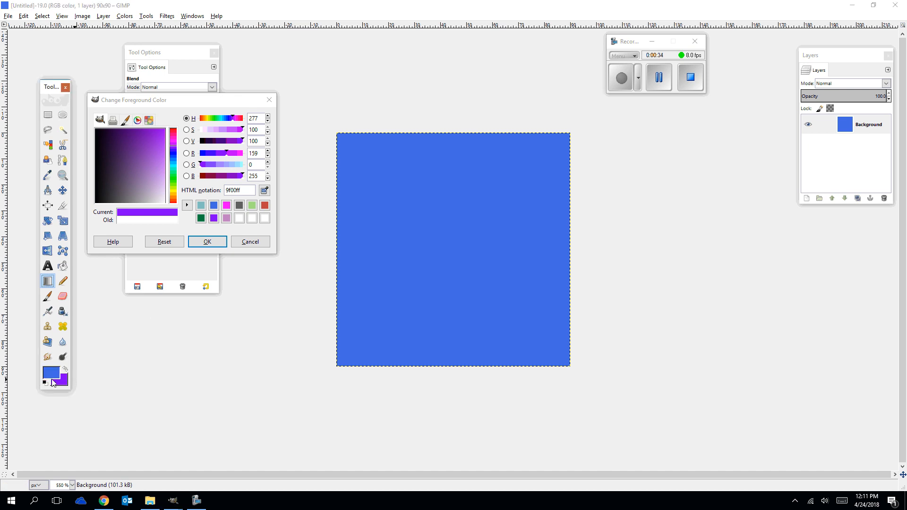
left_click(52, 377)
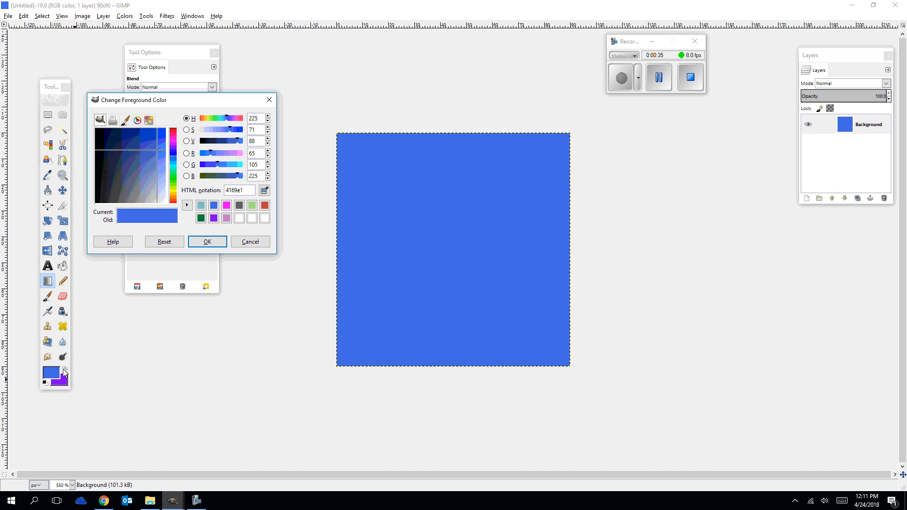
left_click(239, 217)
left_click(208, 242)
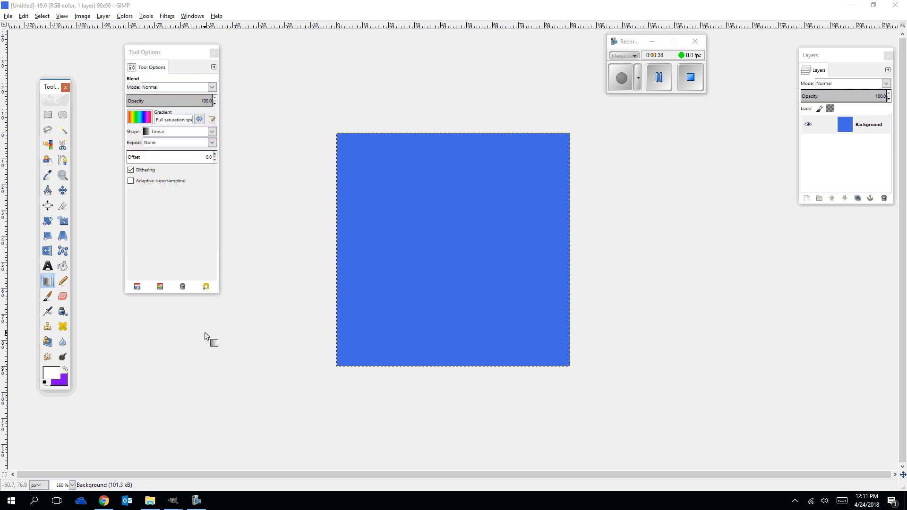
left_click(67, 371)
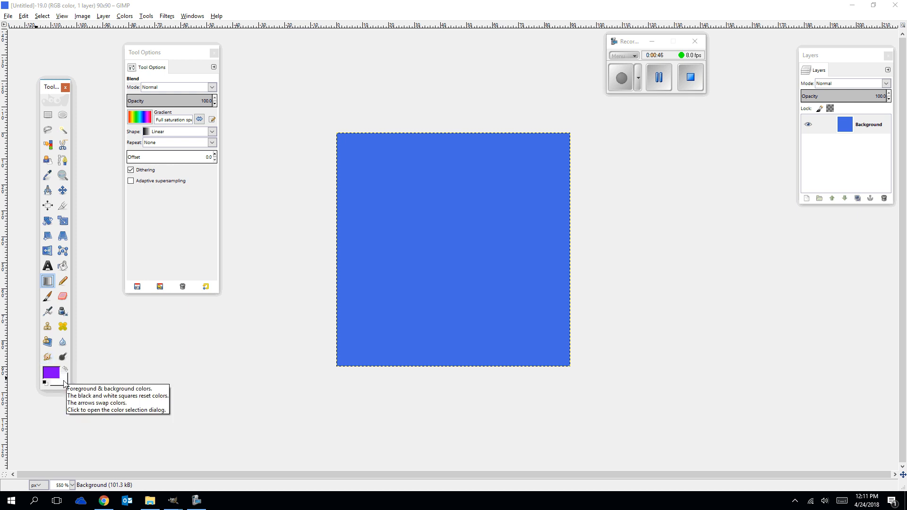
Create another new 90 × 90 px image using the white background color and maximize its window.
left_click(8, 16)
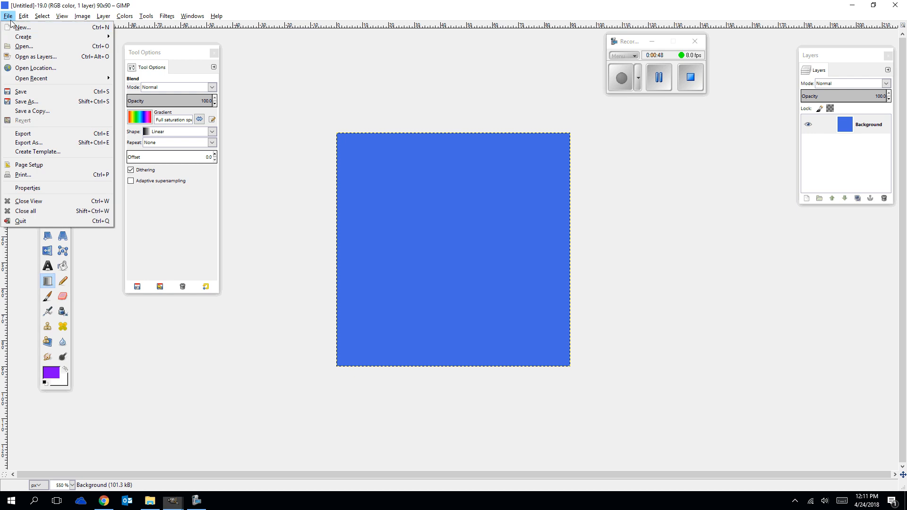
left_click(21, 27)
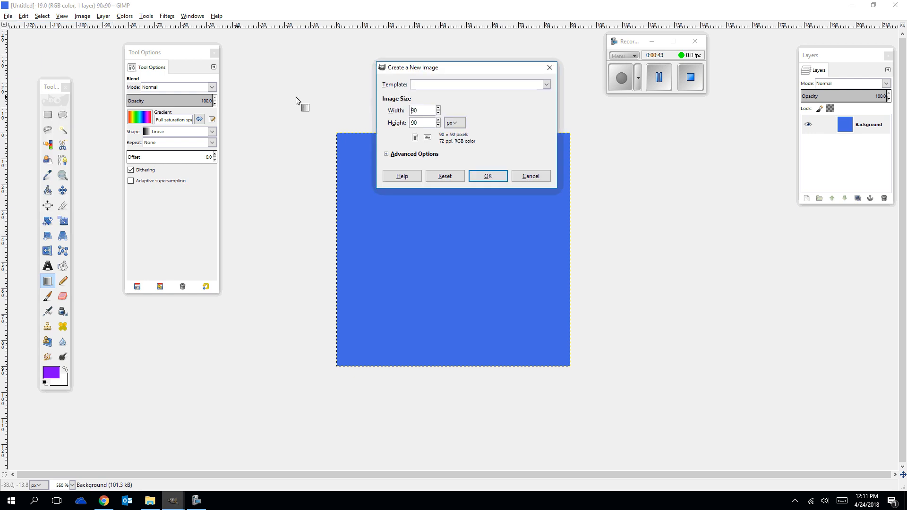
left_click(476, 179)
left_click(307, 117)
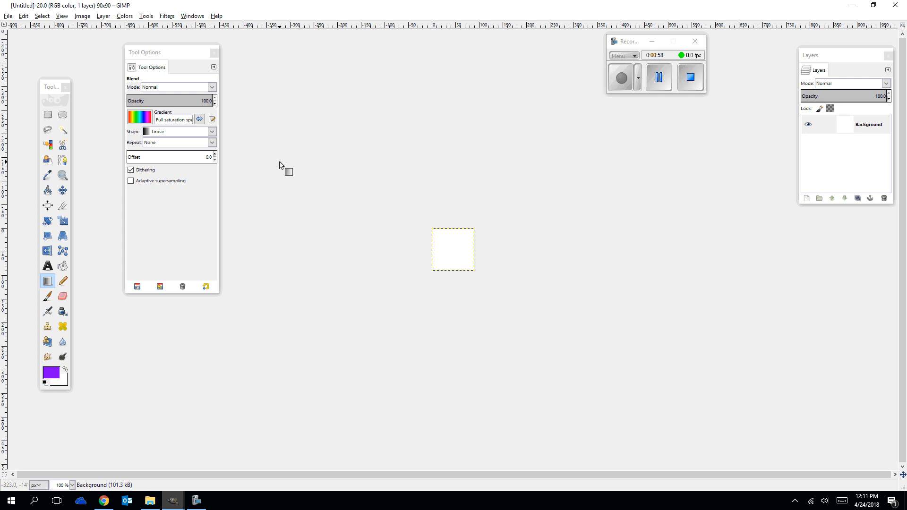
Return to the untitled blue 90 × 90 image, number 19.0, among the open images.
left_click(173, 502)
left_click(175, 219)
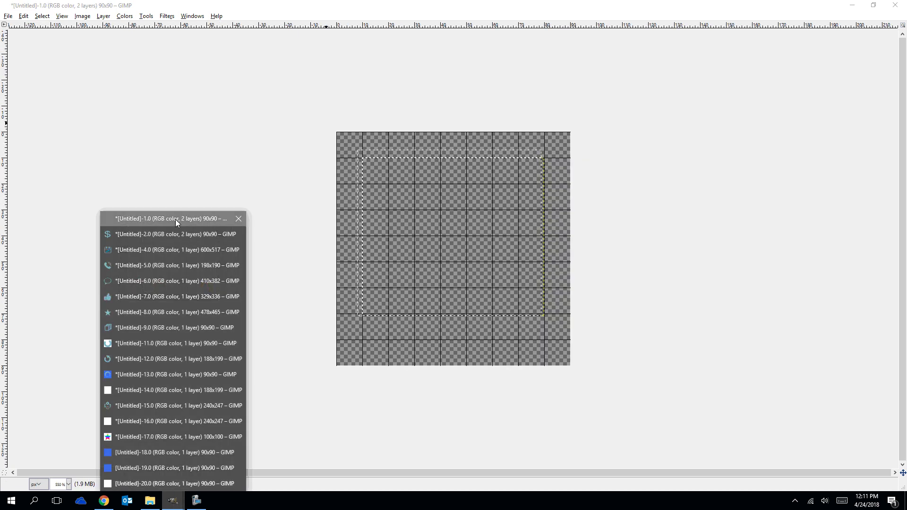
left_click(174, 502)
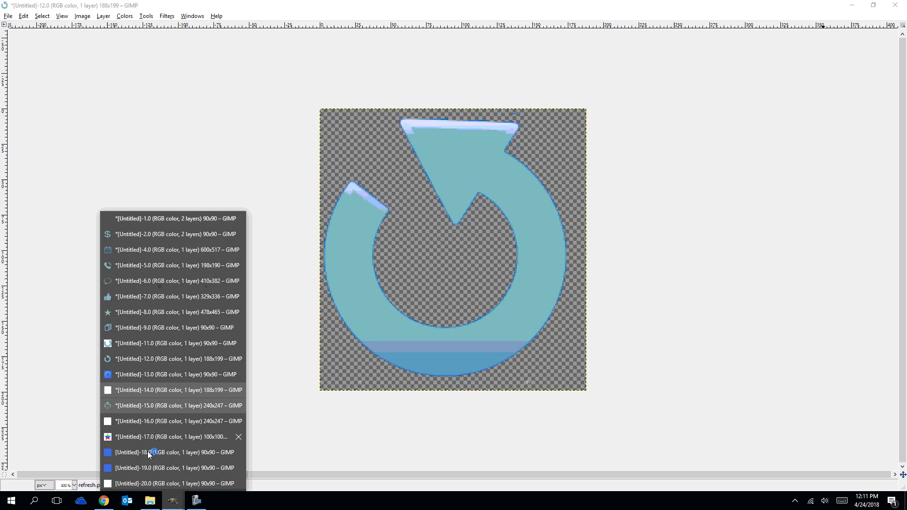
left_click(138, 472)
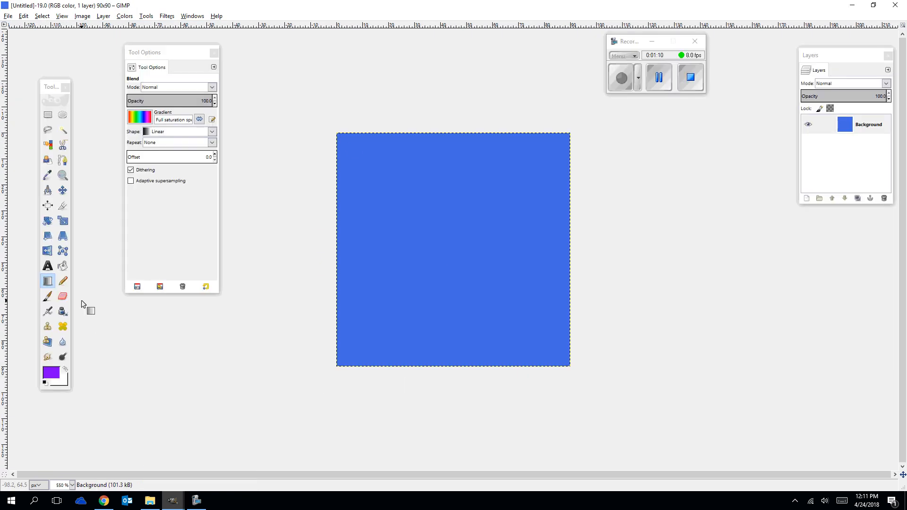
Set the foreground color to white and bucket-fill the blue canvas with it.
left_click(63, 266)
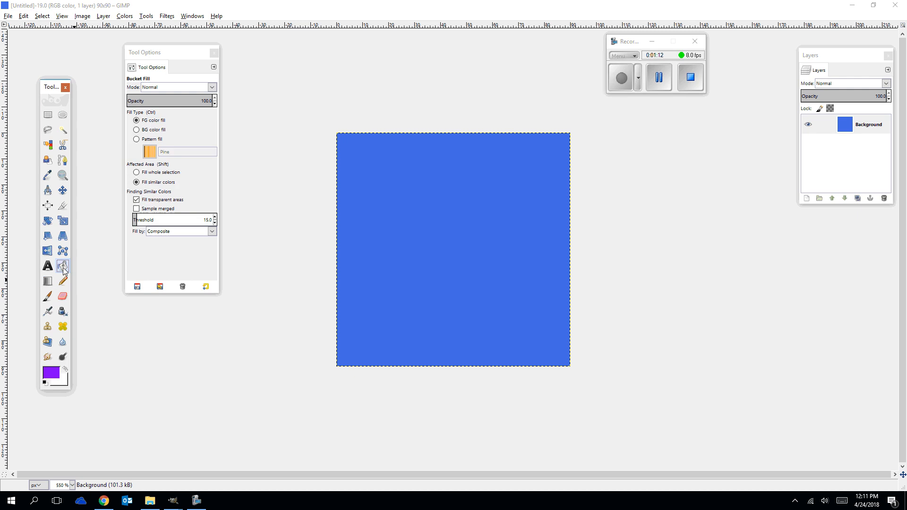
left_click(47, 373)
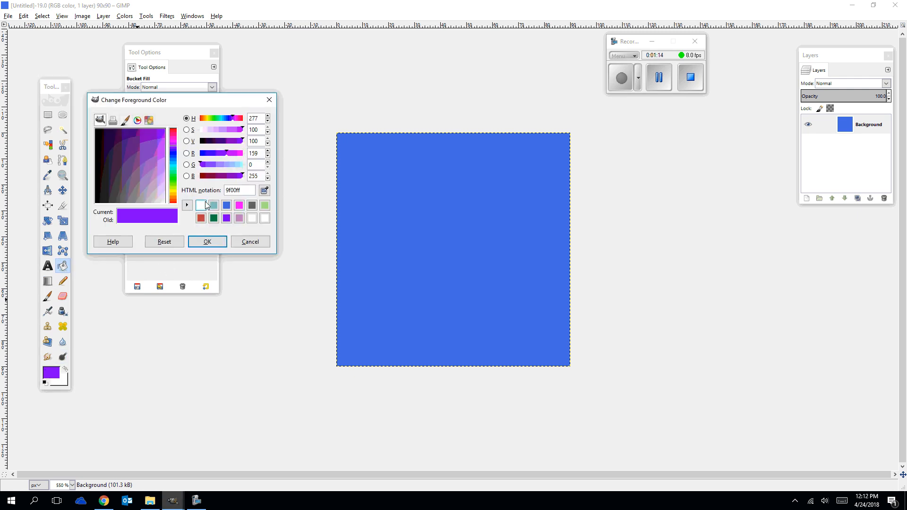
left_click(211, 246)
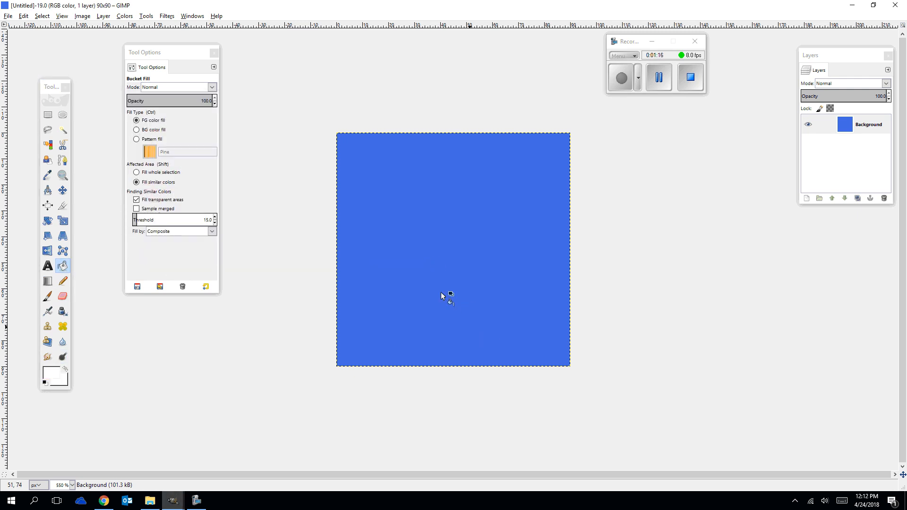
left_click(428, 266)
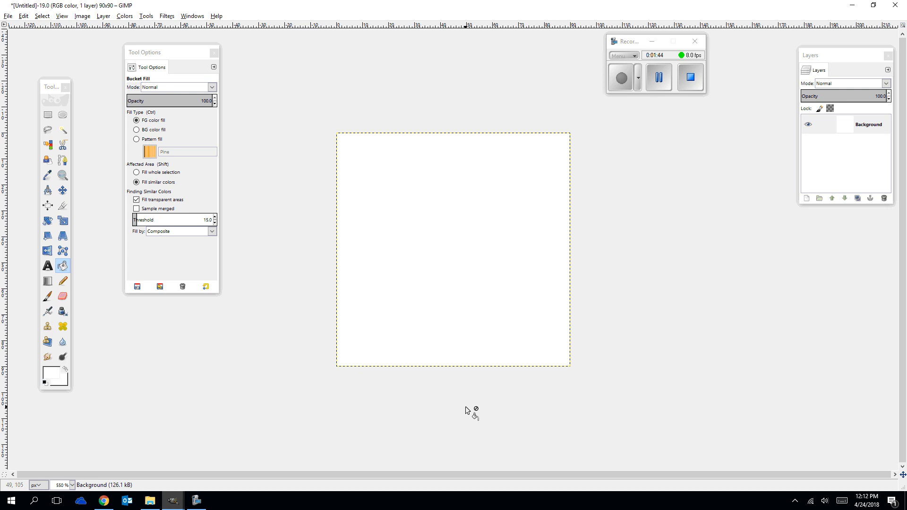
Choose dark green from the color history and swap colors so that green is the background and white the foreground.
left_click(63, 372)
left_click(52, 373)
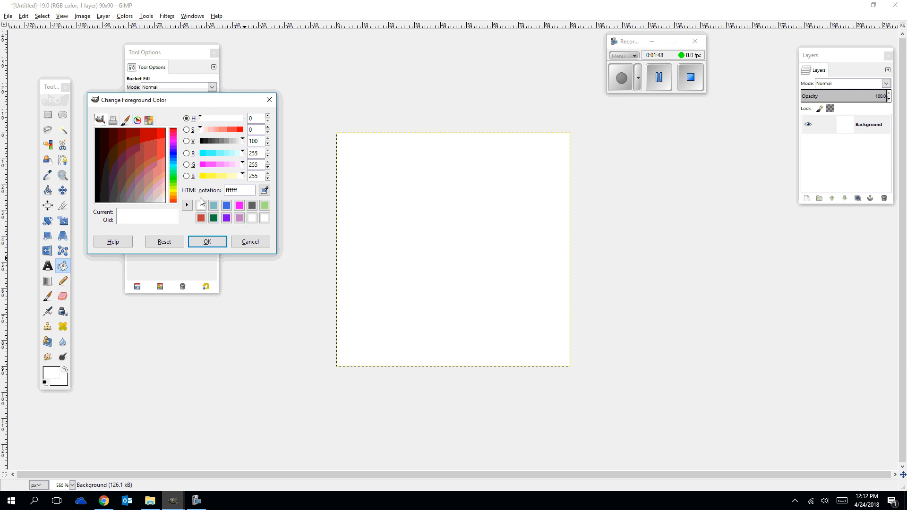
left_click(214, 218)
left_click(207, 242)
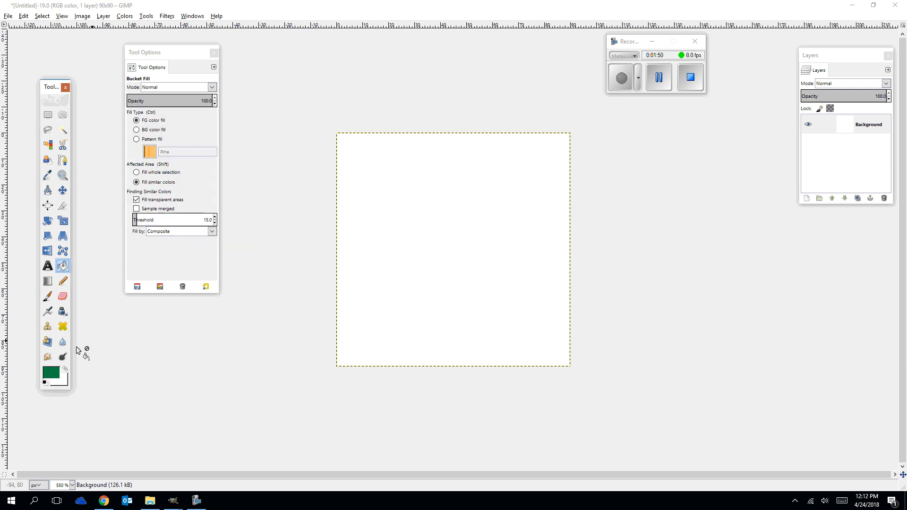
left_click(66, 371)
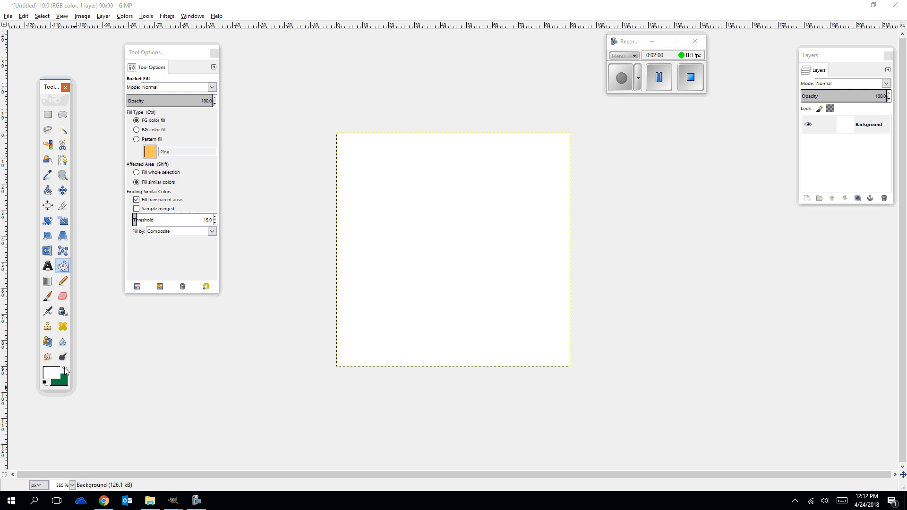
left_click(66, 370)
left_click(66, 368)
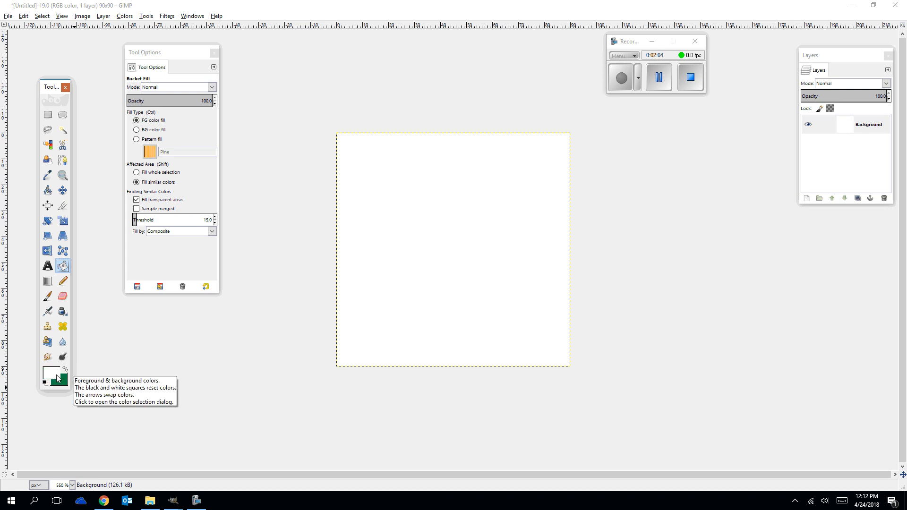
Set the foreground color to the magenta shade a72598 using the color wheel.
left_click(52, 375)
mouse_move(210, 103)
left_mouse_down()
mouse_move(412, 103)
mouse_move(222, 129)
mouse_move(220, 139)
left_mouse_up()
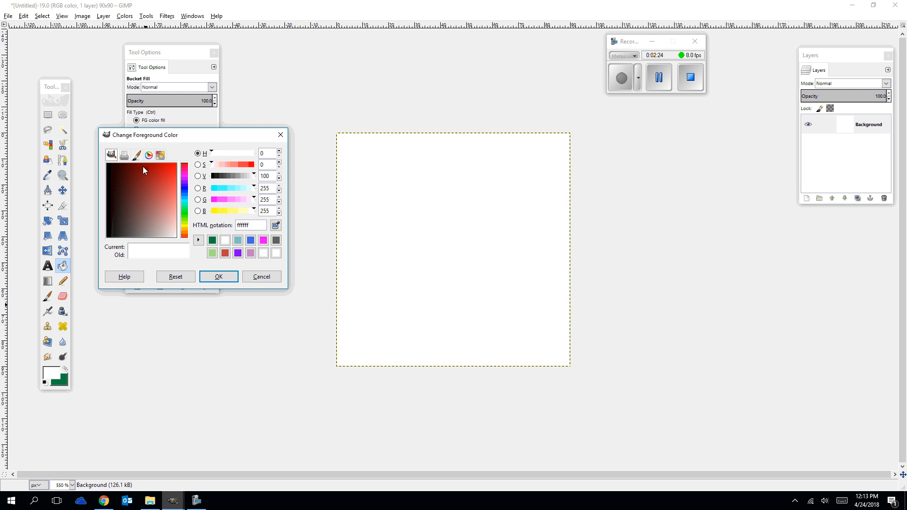
left_click(162, 189)
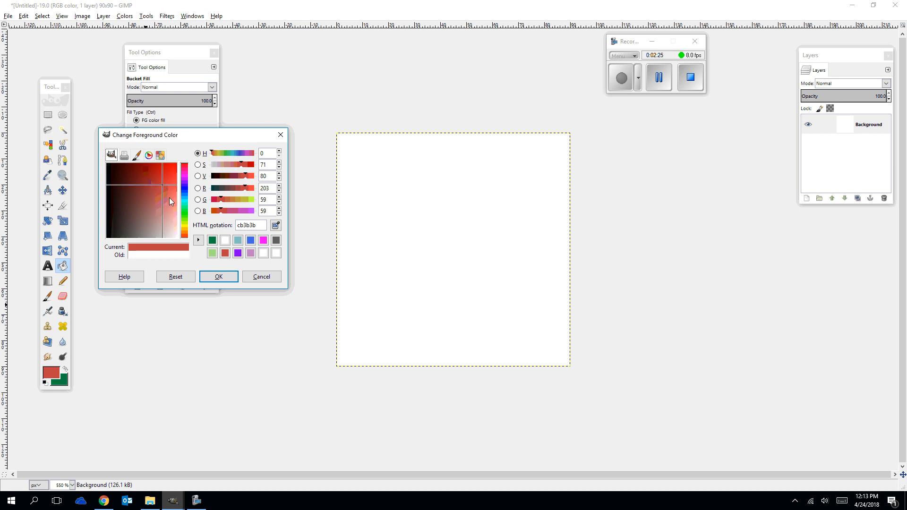
left_click(160, 154)
left_click(149, 155)
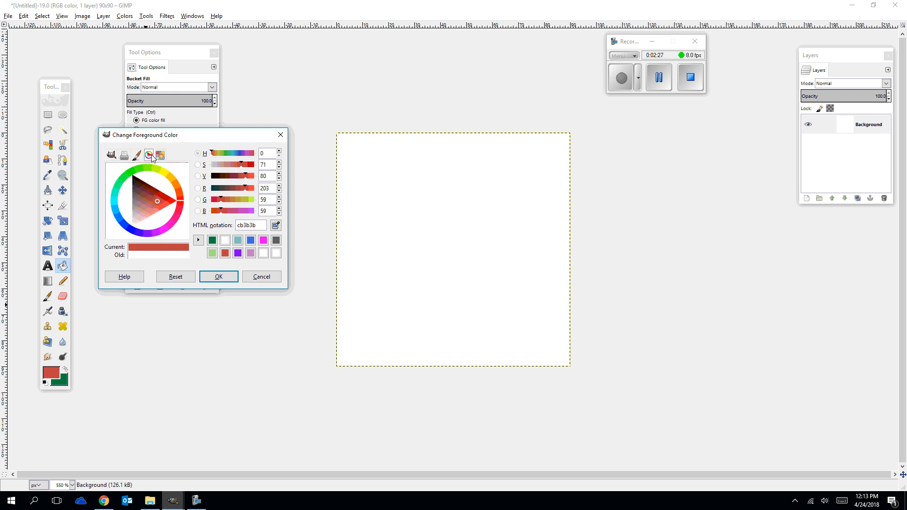
mouse_move(157, 201)
left_mouse_down()
mouse_move(146, 186)
mouse_move(158, 200)
mouse_move(181, 201)
mouse_move(169, 175)
mouse_move(114, 203)
mouse_move(168, 231)
mouse_move(113, 199)
mouse_move(181, 201)
mouse_move(131, 230)
mouse_move(156, 179)
mouse_move(165, 221)
mouse_move(137, 227)
mouse_move(165, 225)
mouse_move(142, 205)
mouse_move(156, 204)
left_mouse_up()
left_click(148, 207)
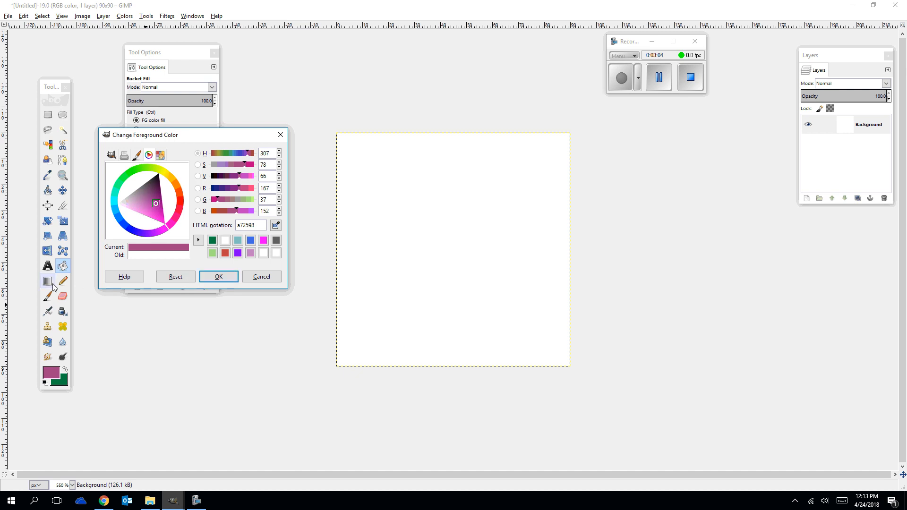
Try bucket-filling the white canvas with the magenta foreground color and undo the fill.
left_click(476, 271)
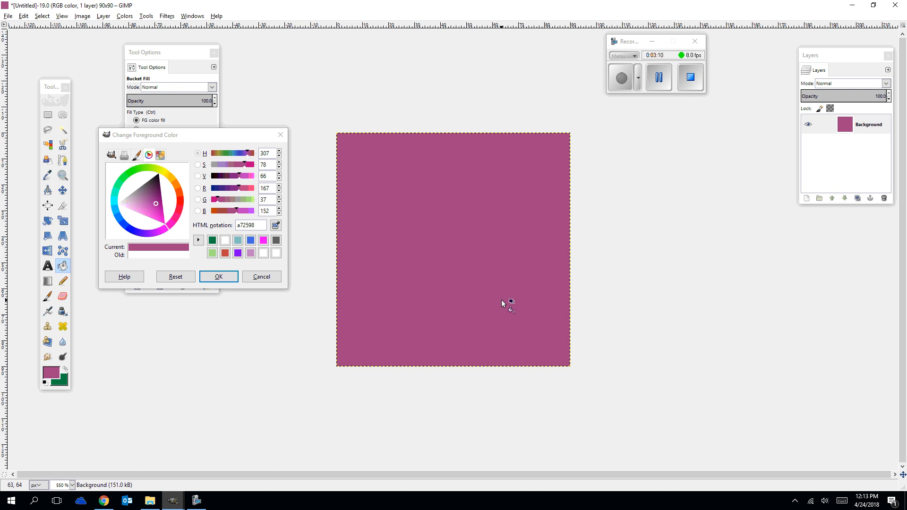
key("ctrl+z")
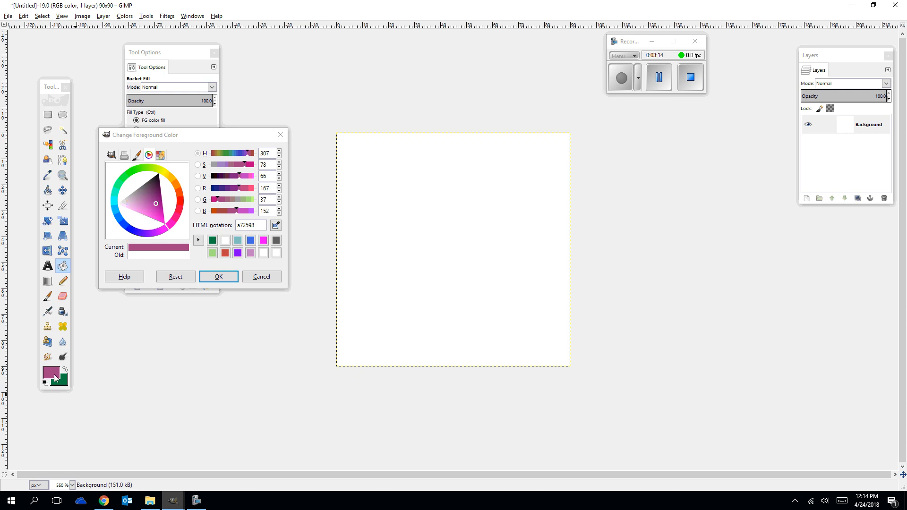
Activate the Blend tool and set its gradient to FG to BG (HSV clockwise).
left_click(47, 281)
double_click(47, 281)
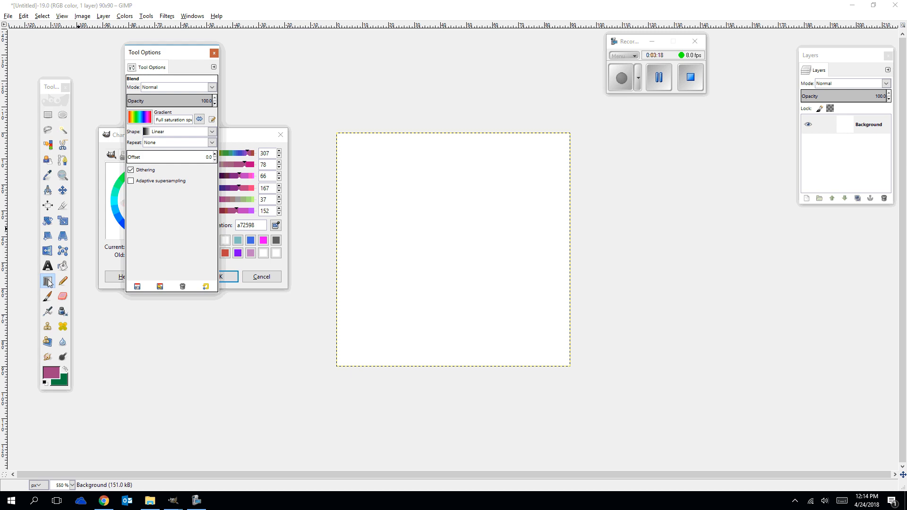
left_click(140, 117)
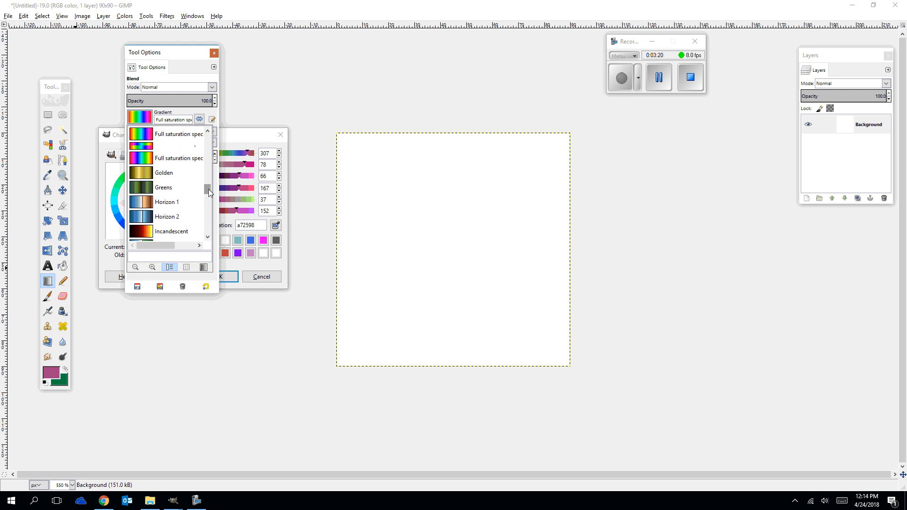
left_click_drag(208, 189, 212, 137)
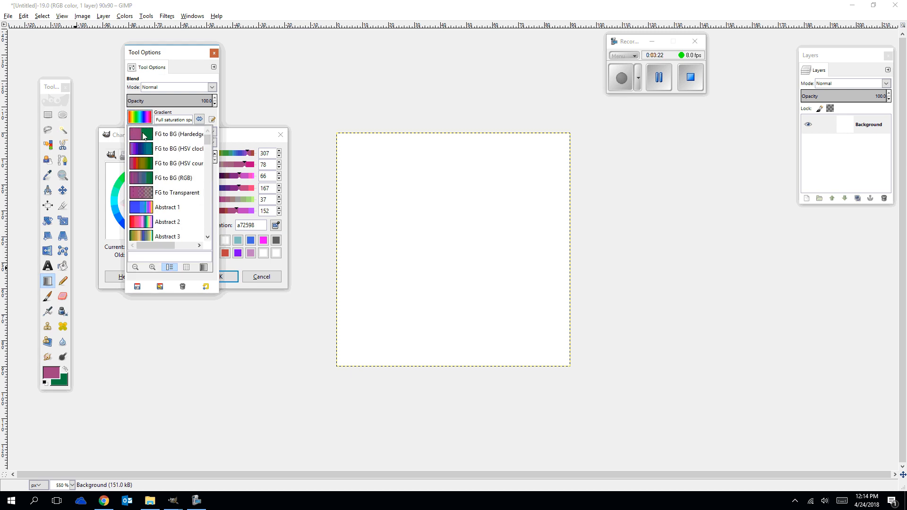
left_click(141, 150)
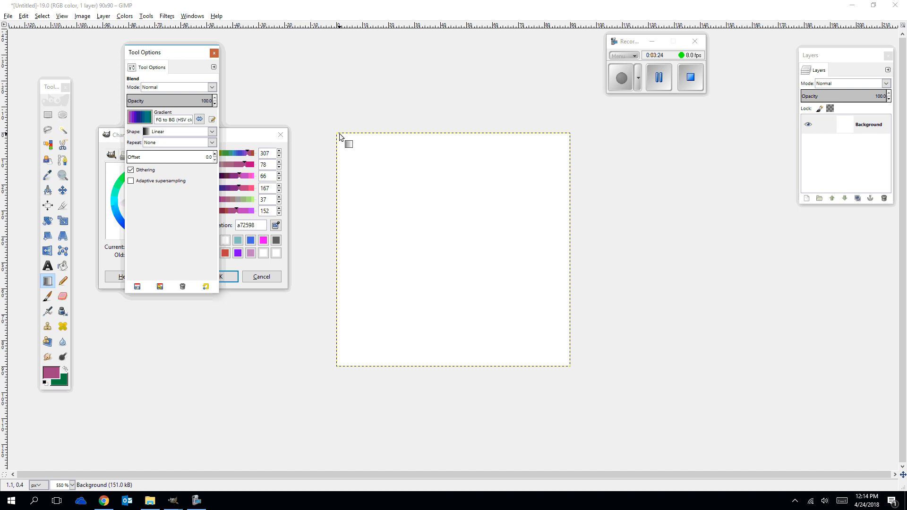
Try a linear gradient diagonally from the canvas's upper-left to lower-right corner, cut the pixels, and undo both changes.
left_click_drag(339, 135, 555, 355)
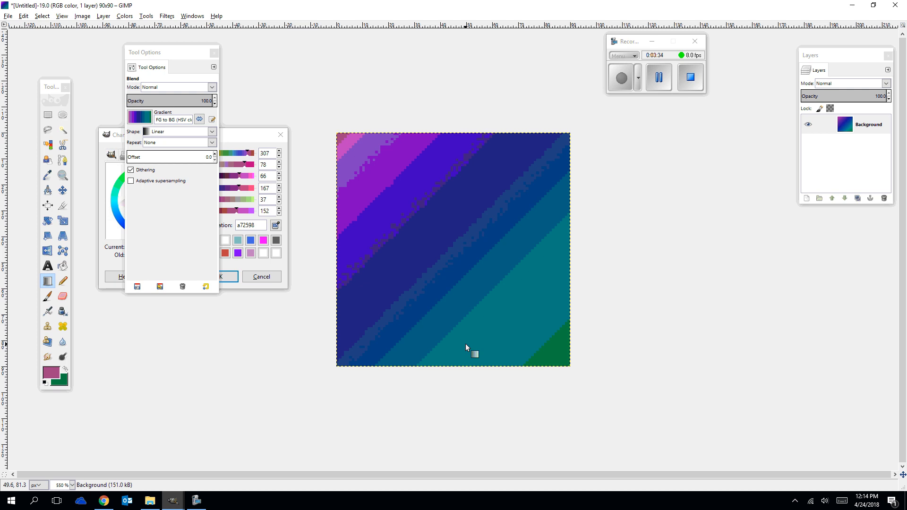
key("ctrl+x")
key("ctrl+z")
key("ctrl+z")
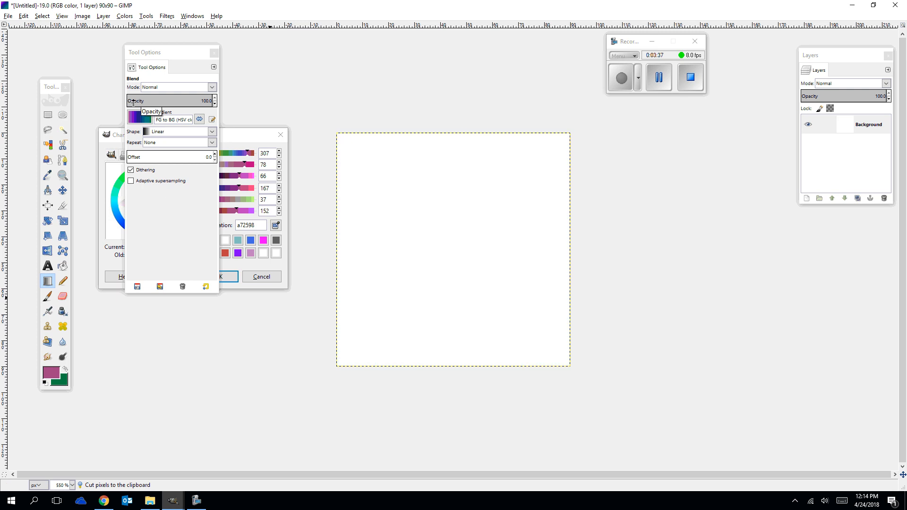
Make a 90 × 90 px circular selection with Ellipse Select covering the whole canvas from position 0, 0.
left_click(61, 114)
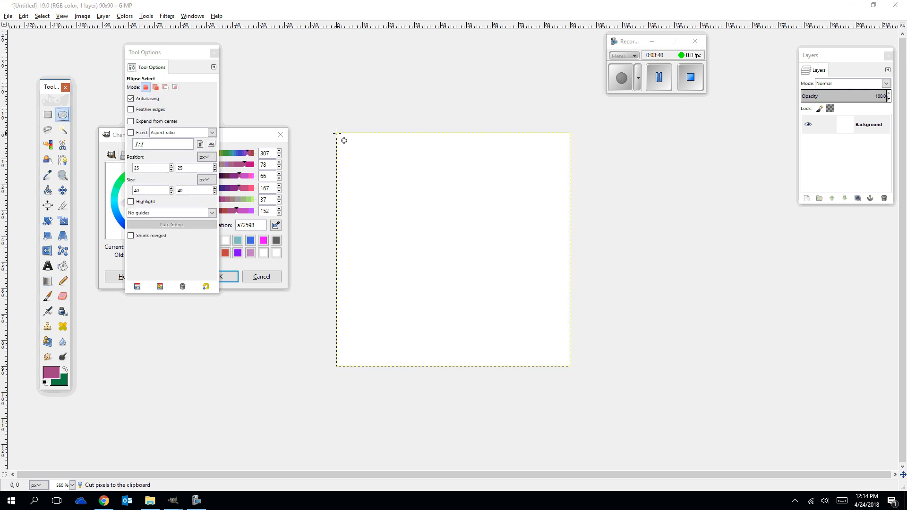
left_click_drag(337, 133, 566, 364)
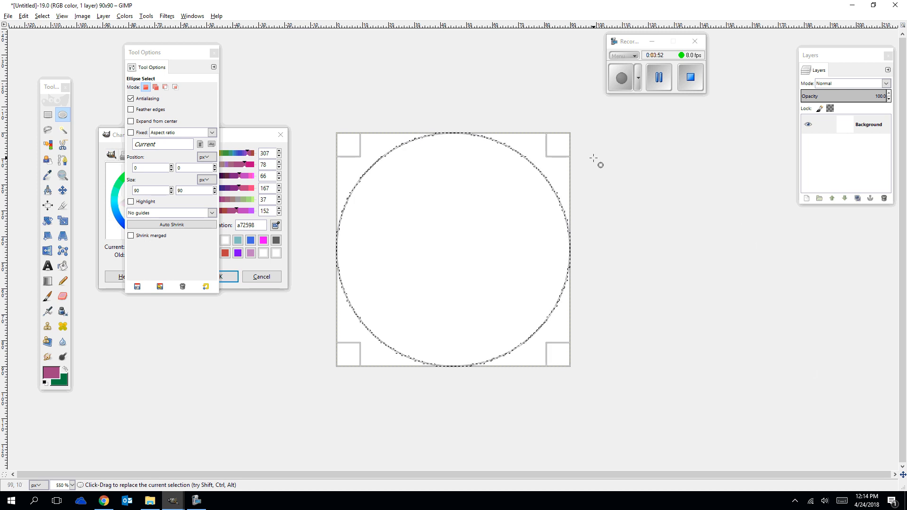
Fill the circular selection with a diagonal linear FG to BG (HSV clockwise) gradient, and move the tool options off the color dialog.
left_click(52, 282)
left_click_drag(400, 144, 522, 337)
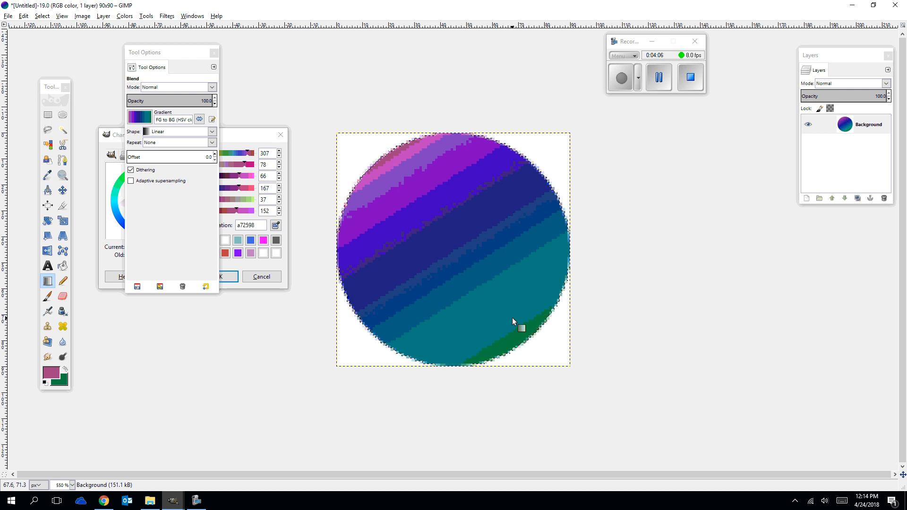
left_click_drag(180, 57, 521, 98)
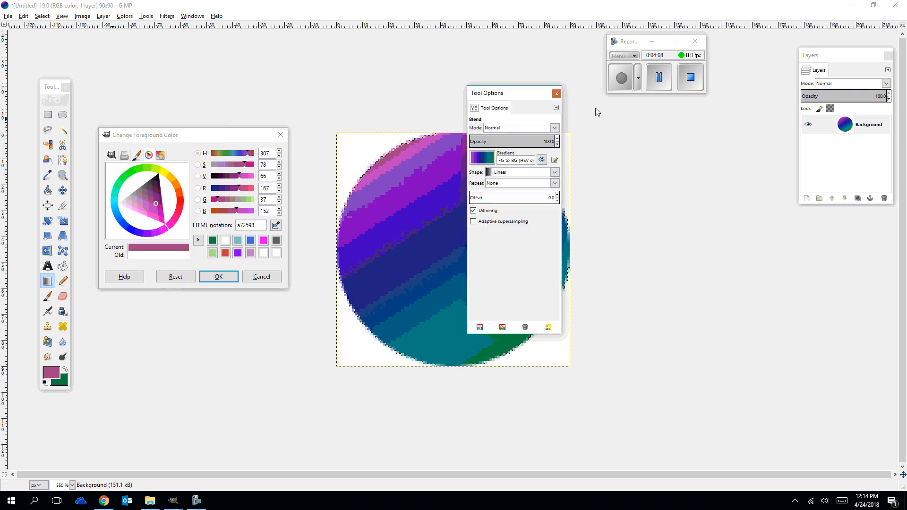
left_click_drag(596, 112, 739, 102)
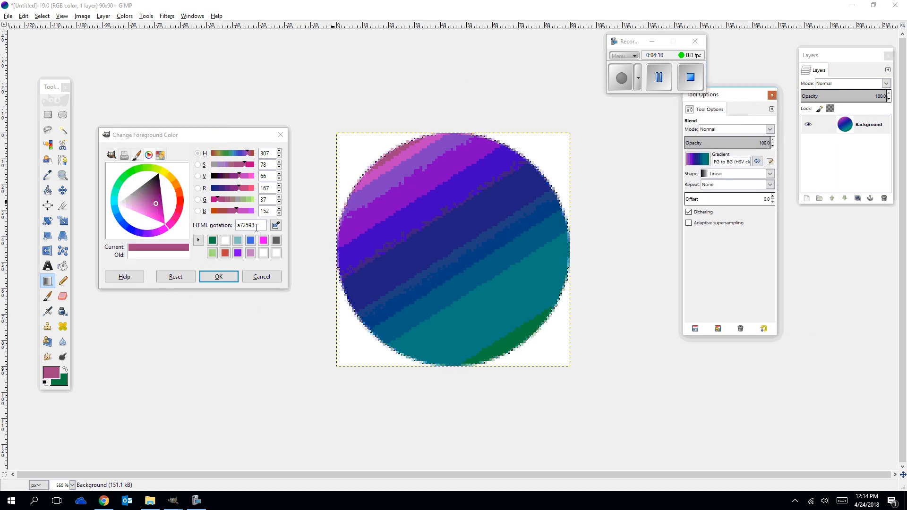
Set the foreground color's HTML notation to 8bb7dc.
left_click_drag(256, 227, 228, 228)
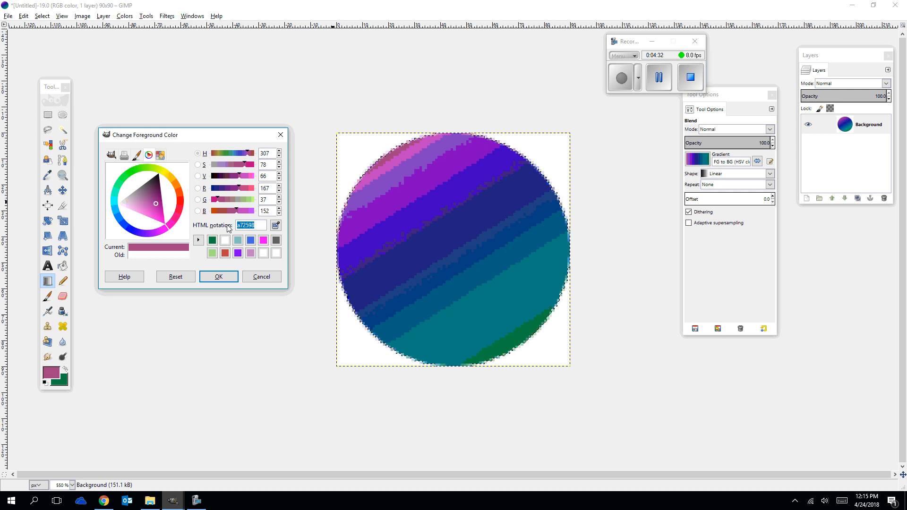
type("8")
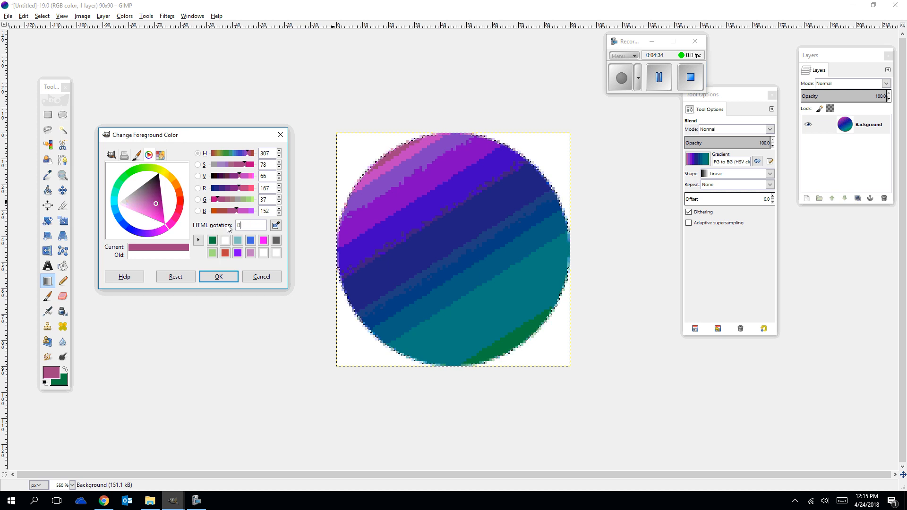
type("bb")
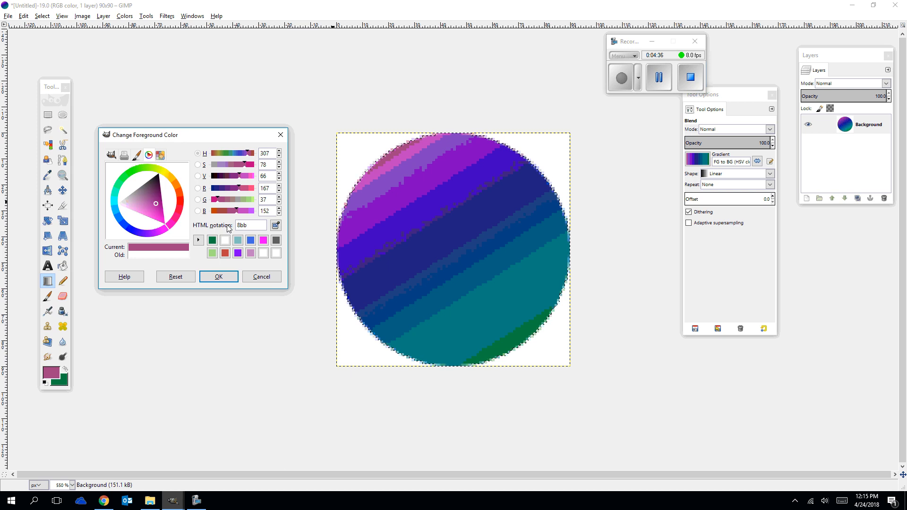
type("7dc")
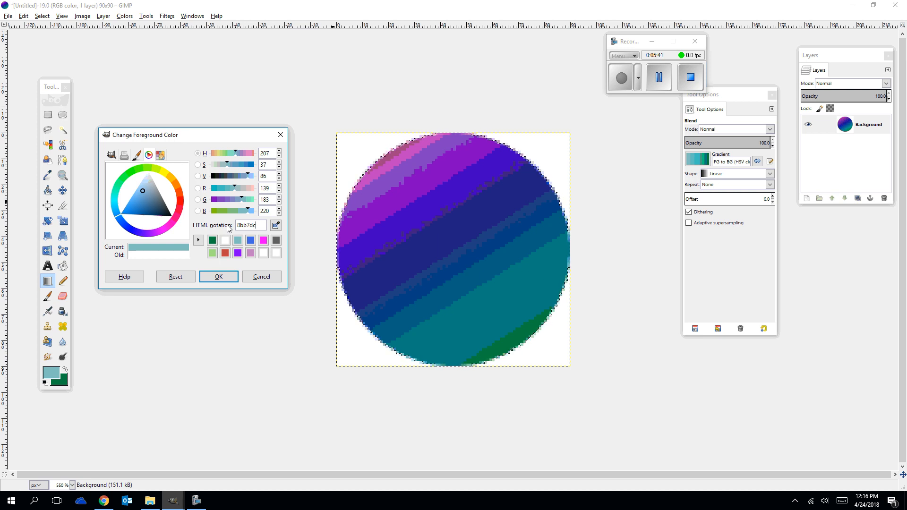
Pick the saved purple swatch as the foreground color, and replace it with white using the HTML notation ffffff.
left_click(238, 252)
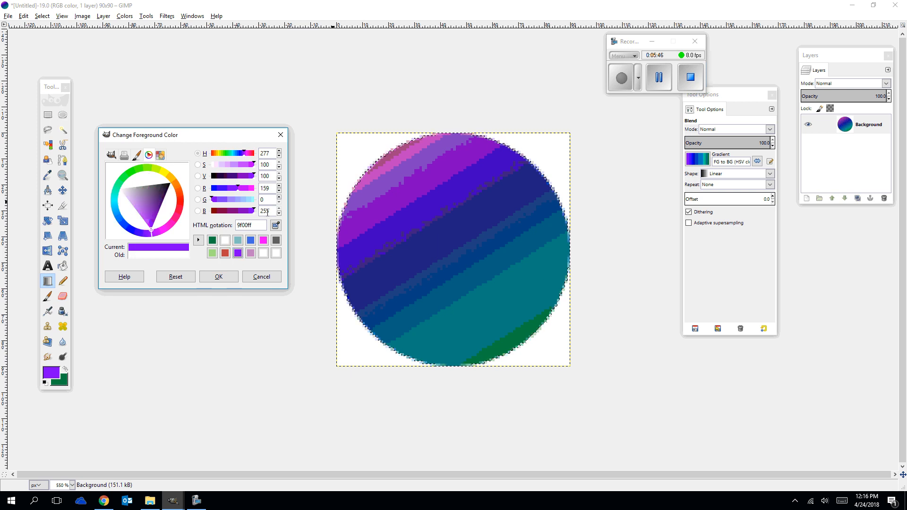
left_click_drag(264, 227, 228, 215)
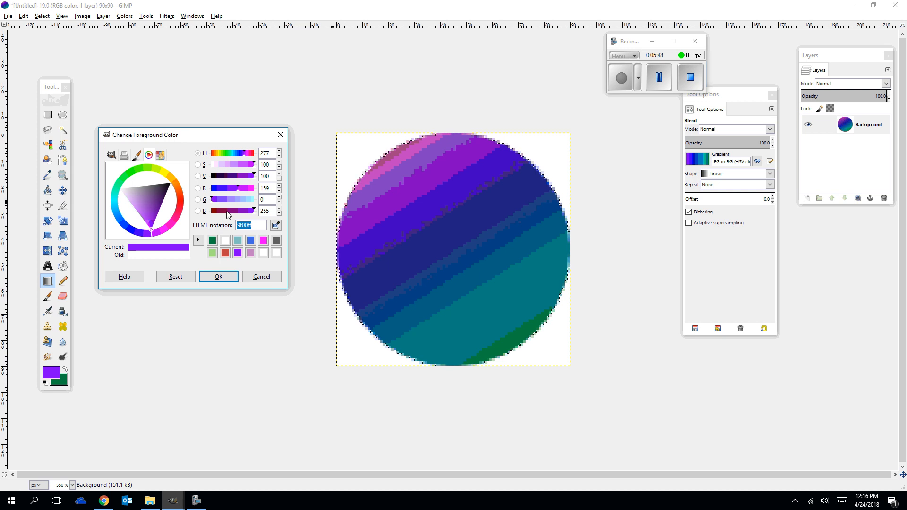
type("ffffff")
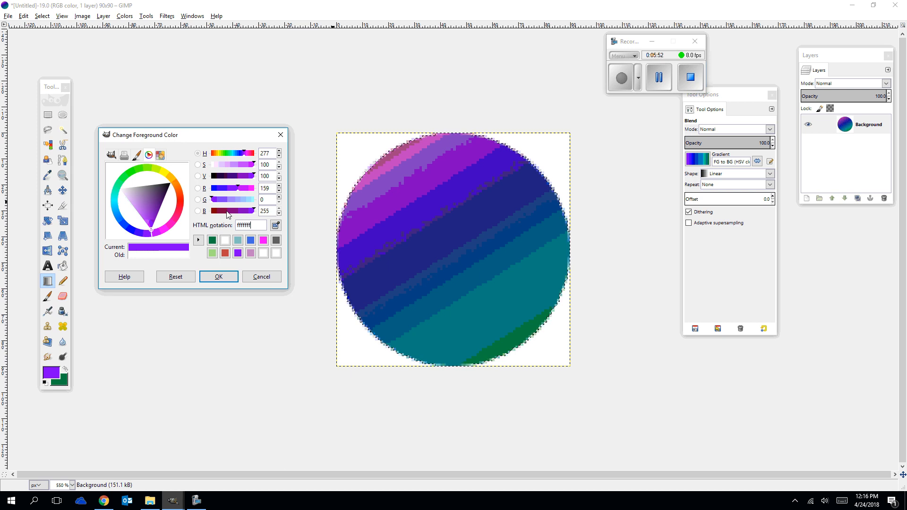
key("Return")
key("Right")
key("Right")
key("Right")
key("Right")
key("Right")
key("Right")
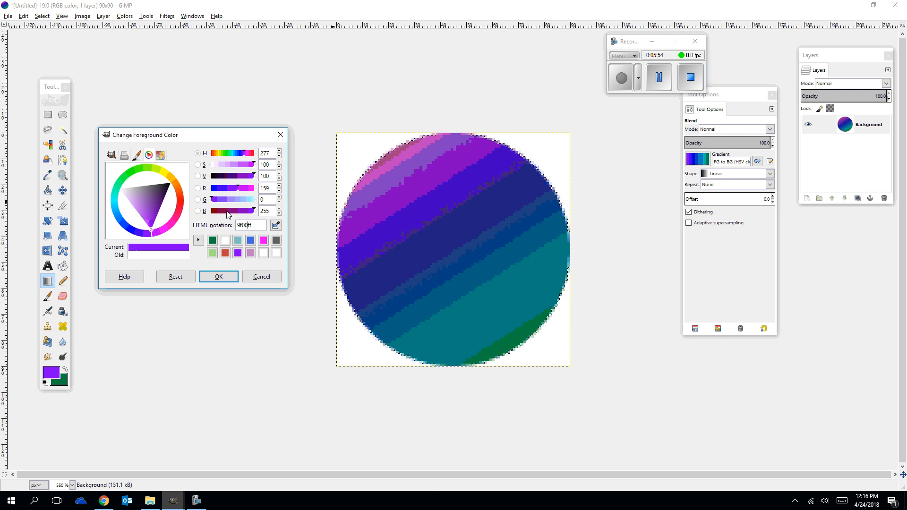
key("BackSpace")
key("BackSpace")
key("BackSpace")
key("BackSpace")
key("BackSpace")
key("BackSpace")
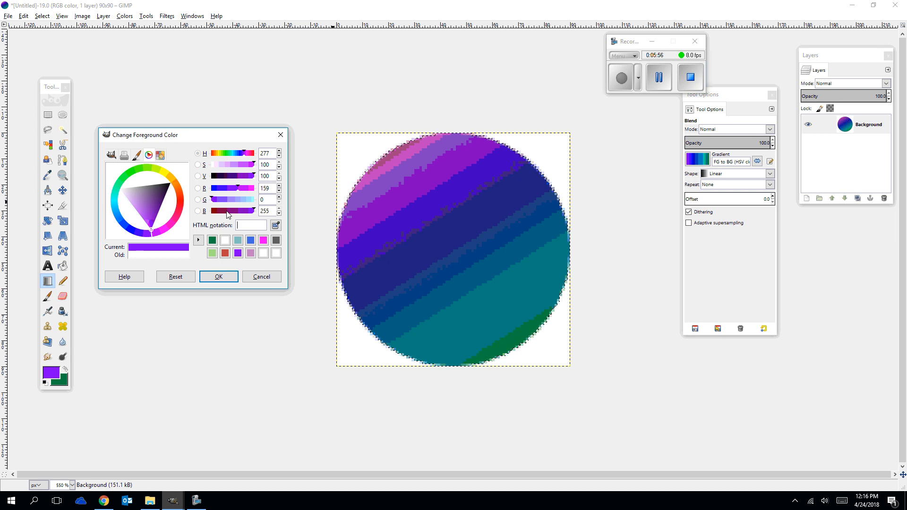
type("ffff")
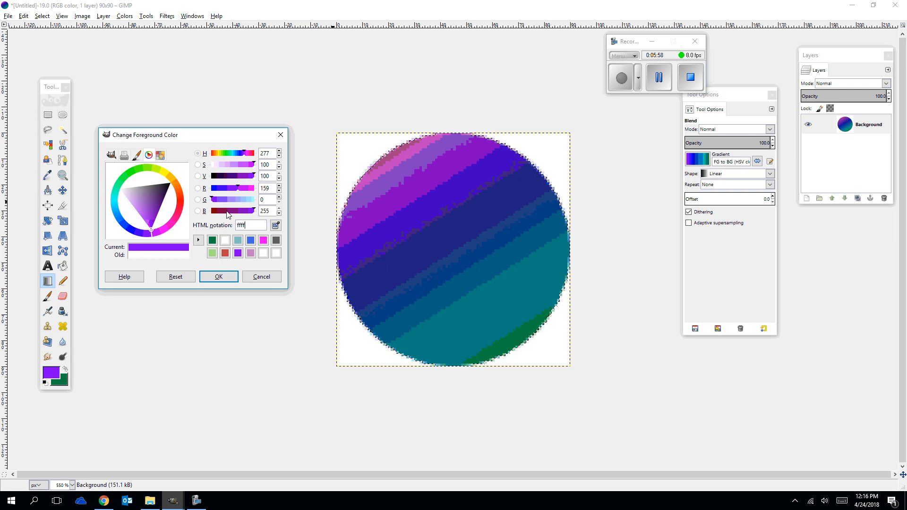
type("ff")
key("Return")
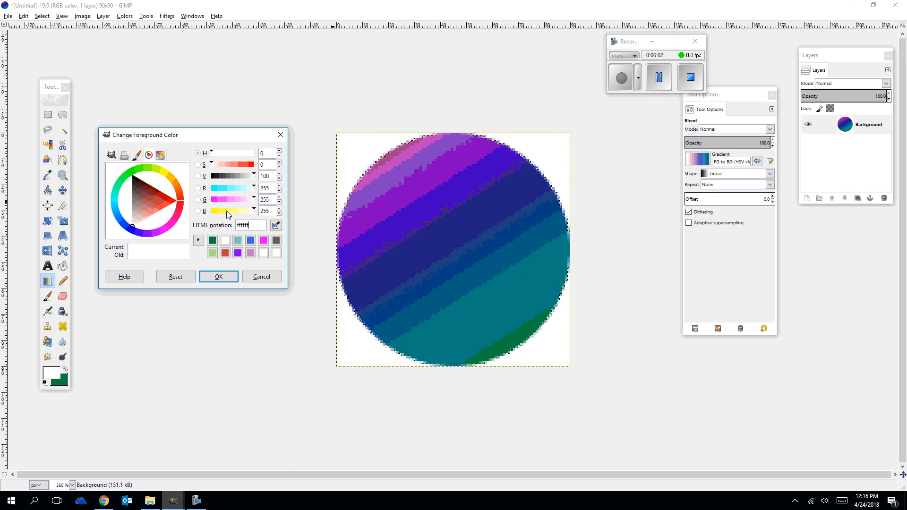
Set the foreground color to black with the HTML notation 000000.
key("BackSpace")
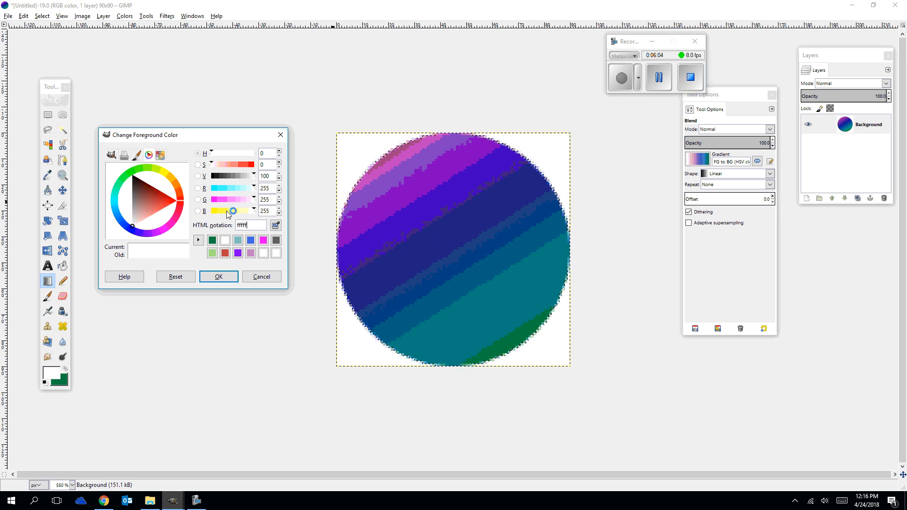
type("000000")
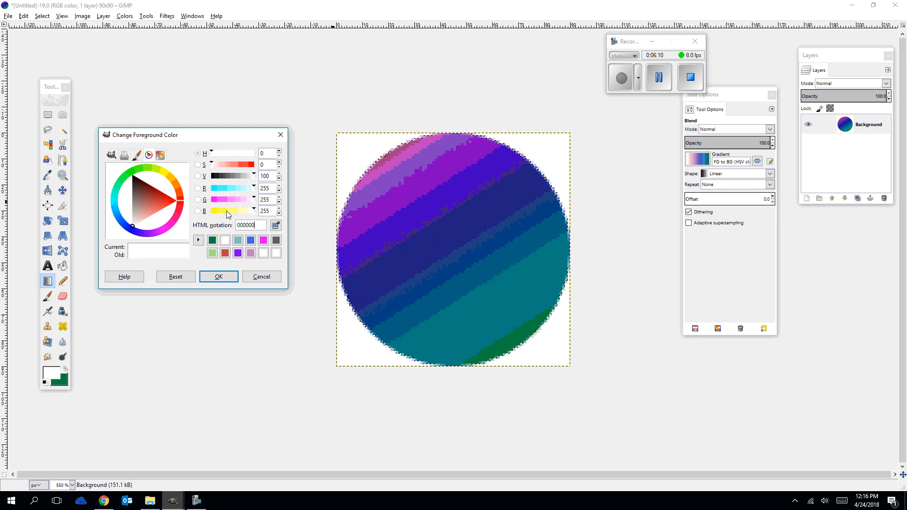
key("Return")
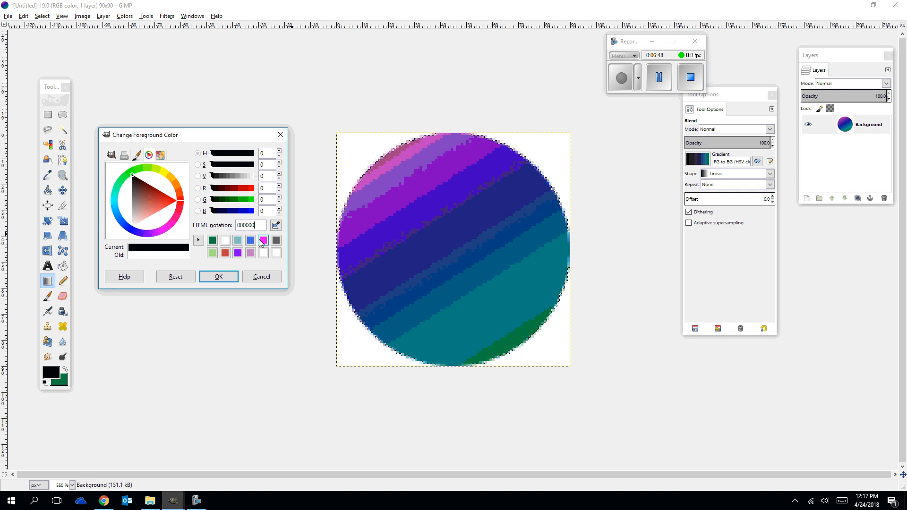
Bring up the Blend tool options and rearrange them and the foreground color dialog beside the canvas.
left_click(48, 284)
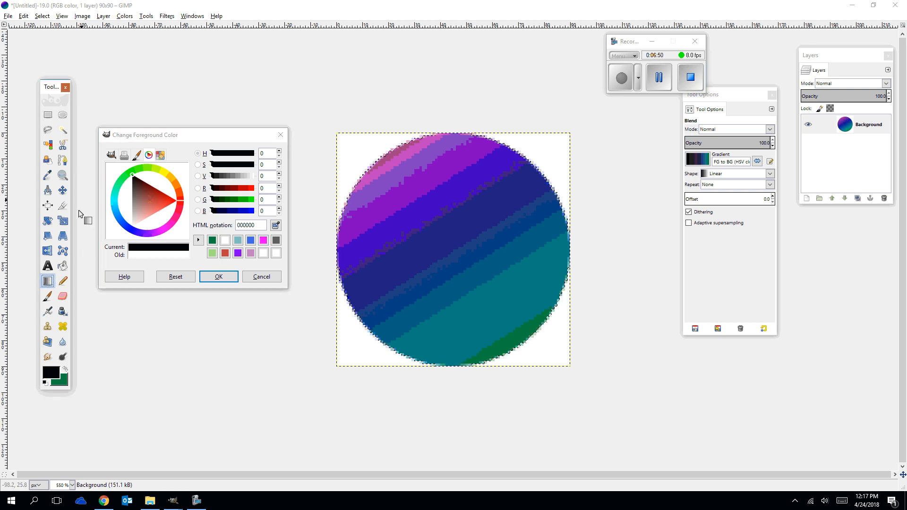
double_click(50, 282)
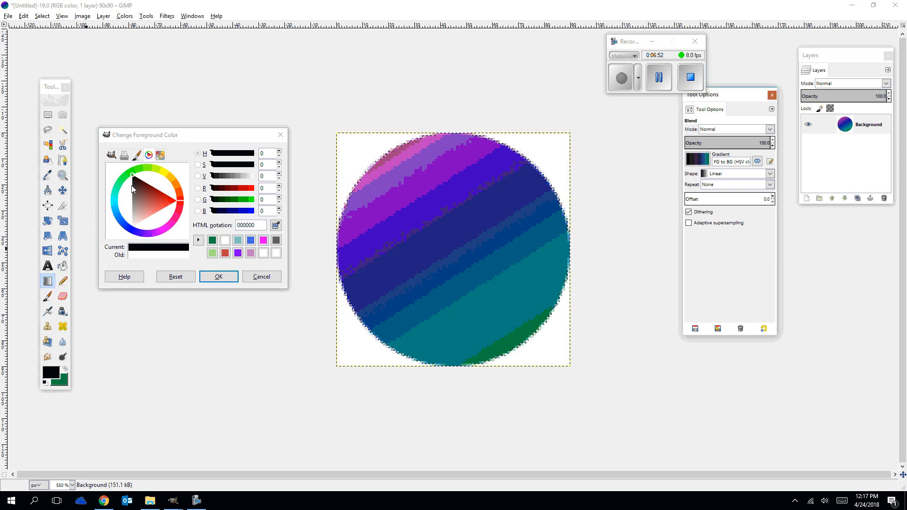
left_click_drag(170, 138, 160, 255)
left_click_drag(740, 99, 197, 41)
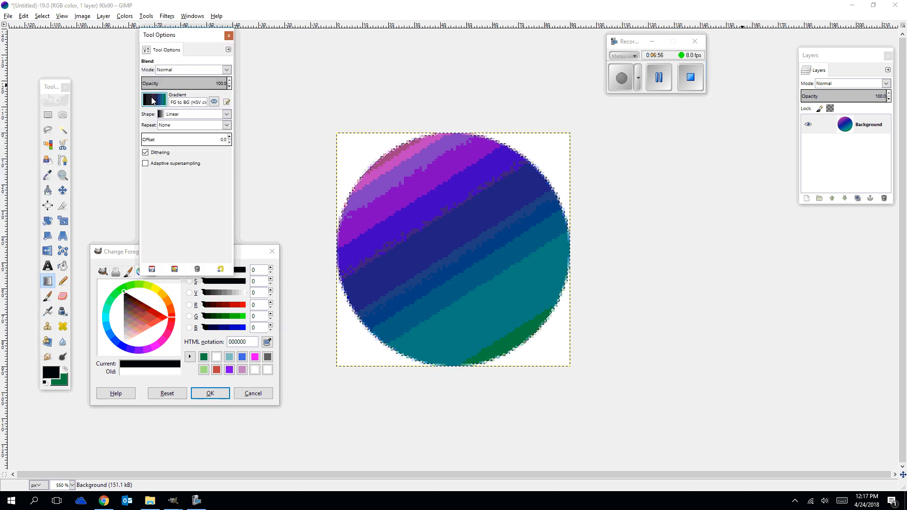
Try drawing a diagonal linear gradient from the black foreground to the green background across the circular selection.
left_click_drag(381, 156, 404, 182)
left_click_drag(442, 232, 522, 340)
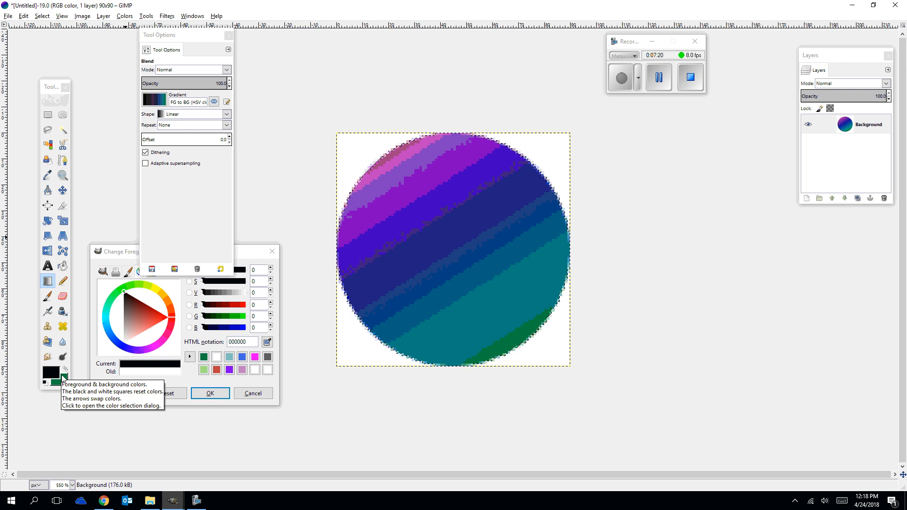
mouse_move(113, 508)
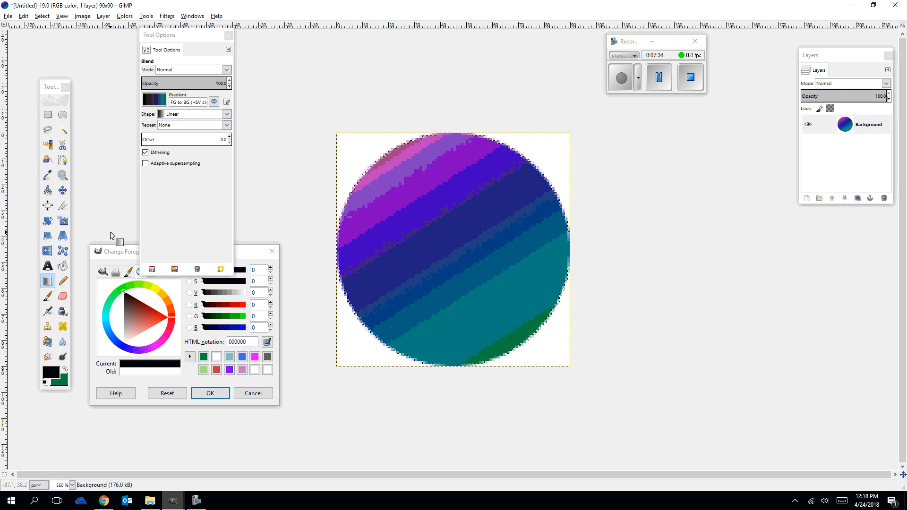
Display the image grid and set its spacing to 5 px in both width and height.
left_click(59, 16)
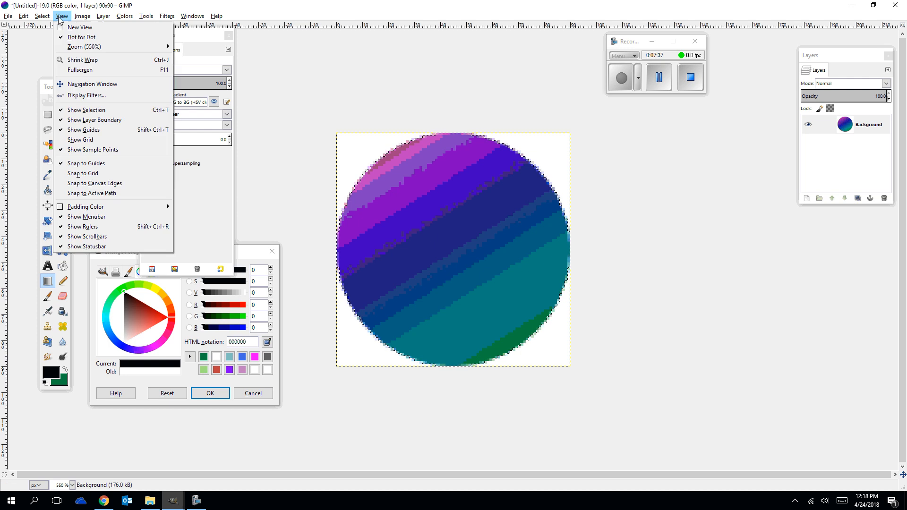
left_click(80, 137)
left_click(83, 16)
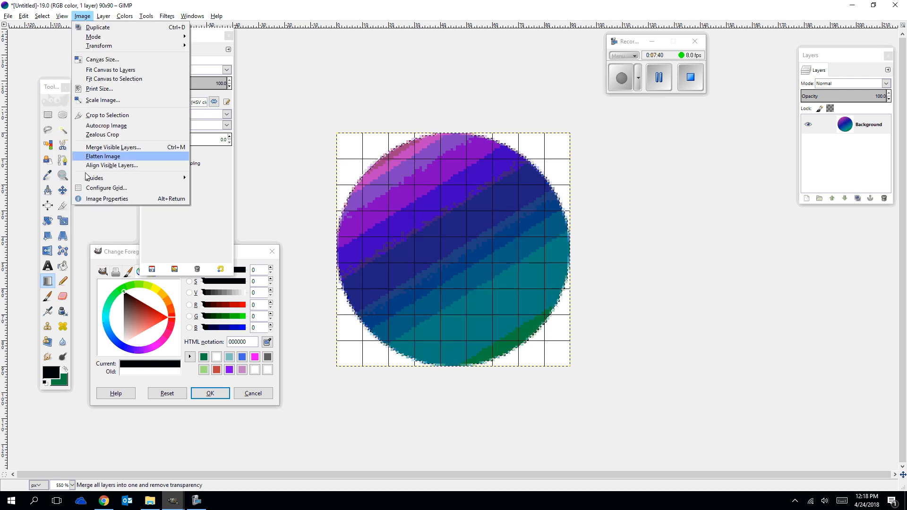
left_click(88, 188)
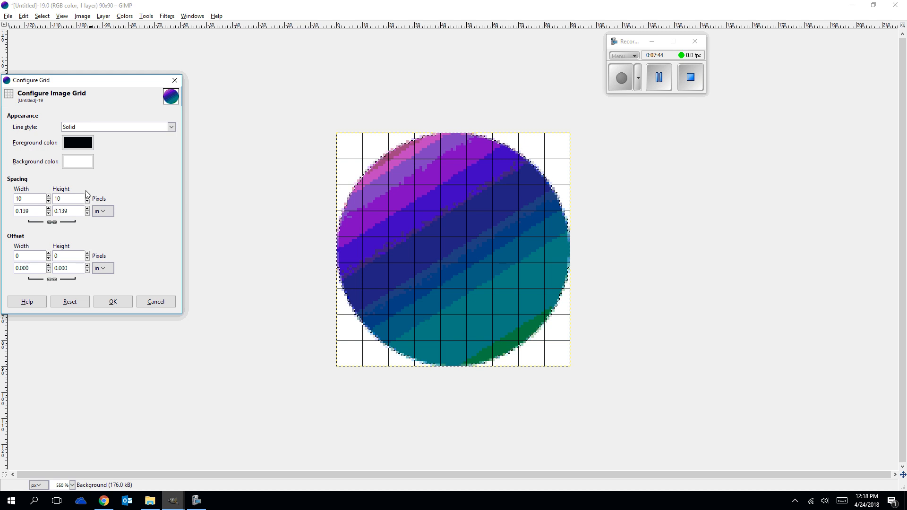
double_click(27, 198)
type("5")
key("Tab")
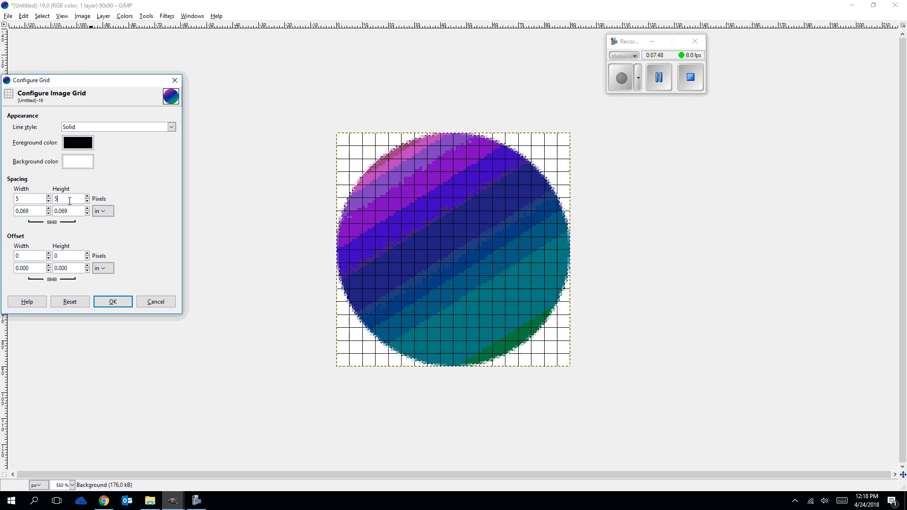
left_click(121, 304)
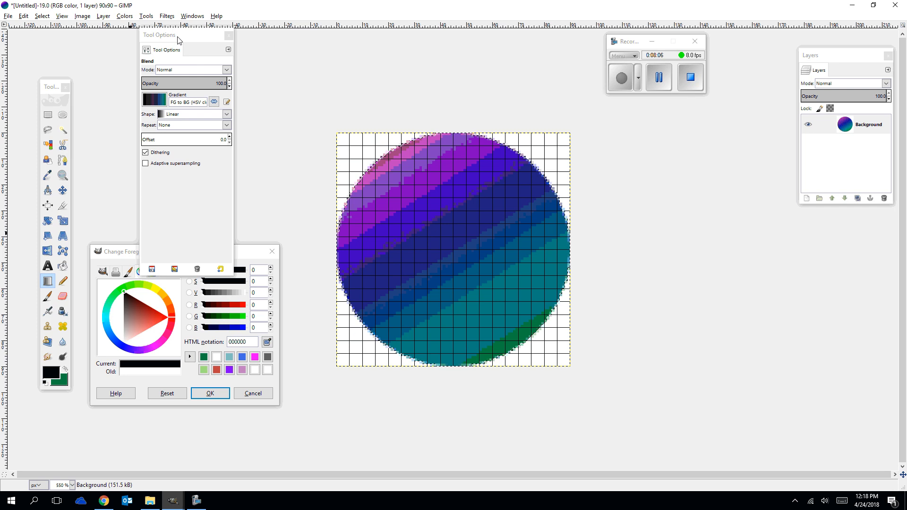
Activate the Pencil tool and browse its available brushes, keeping the 2. Star brush.
left_click_drag(182, 35, 134, 7)
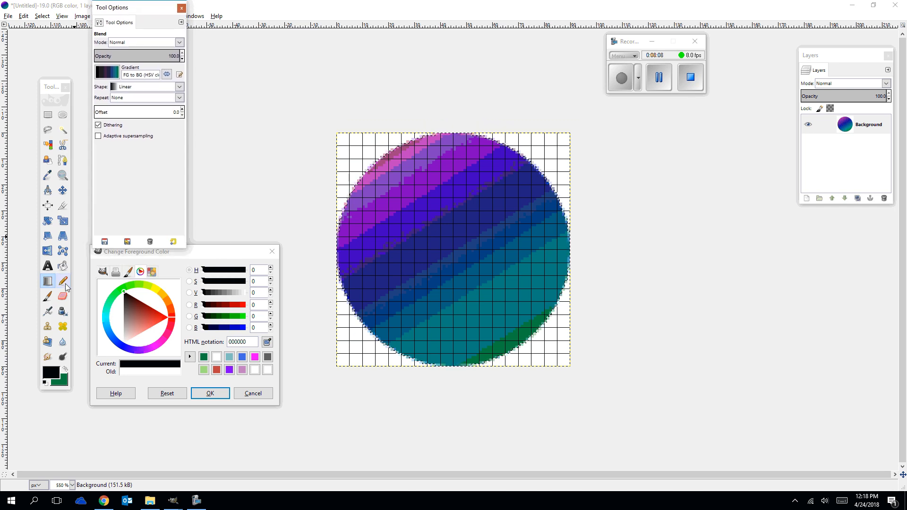
left_click(63, 281)
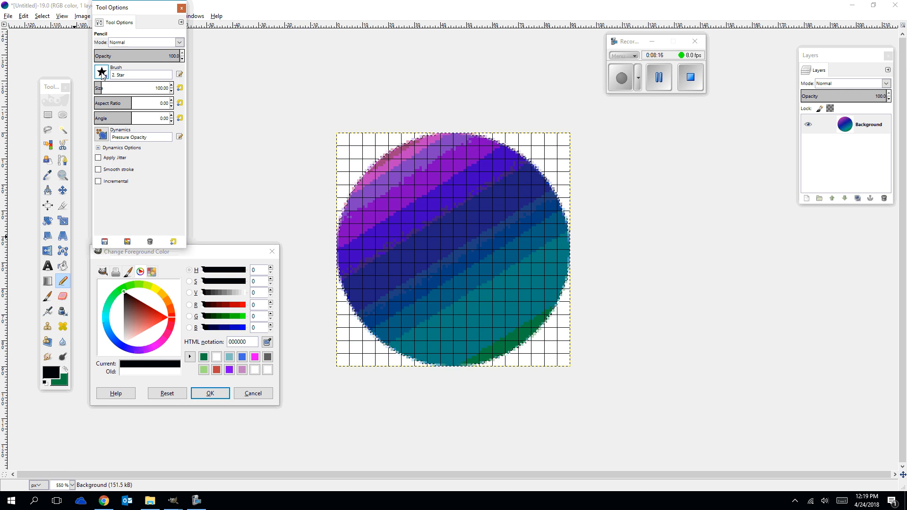
left_click(102, 73)
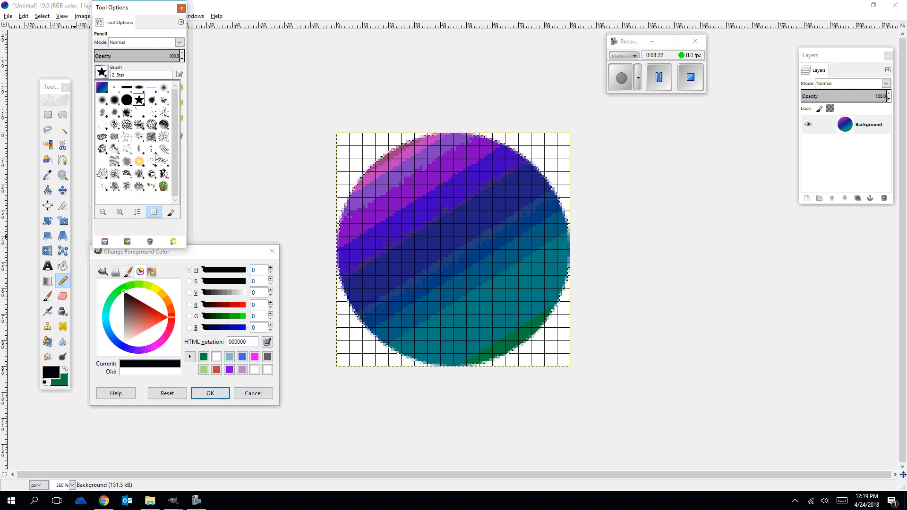
left_click(137, 9)
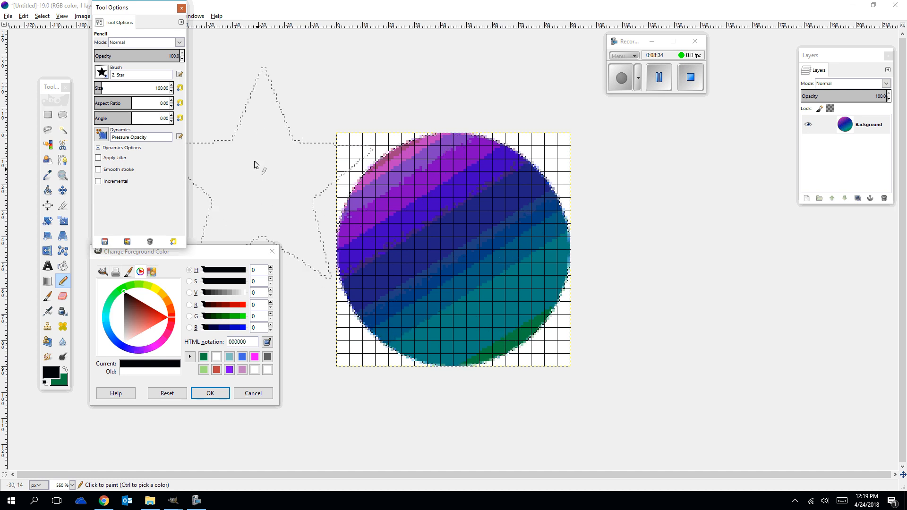
Reduce the star pencil brush size to 90 and stamp one black star in the center of the circle.
left_click(172, 90)
left_click(172, 90)
left_click(172, 91)
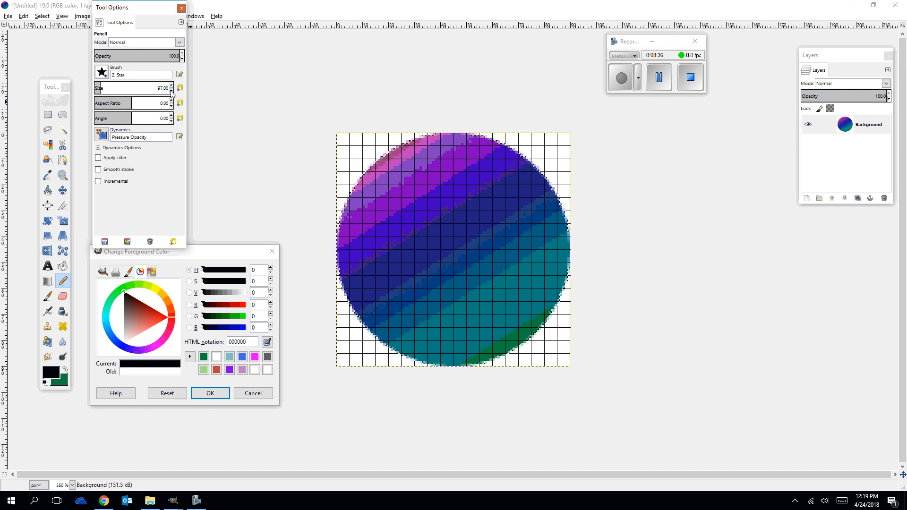
left_click(172, 90)
left_click(171, 91)
left_click(171, 91)
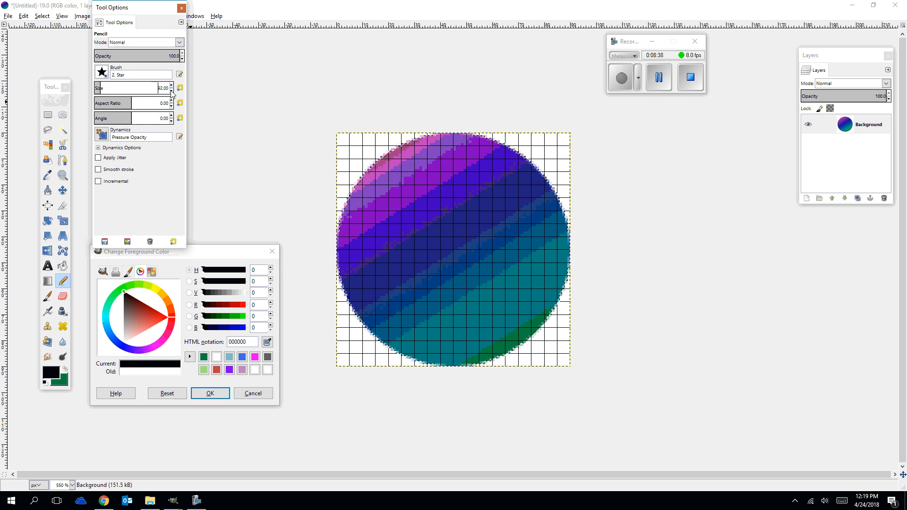
left_click(172, 90)
left_click(171, 90)
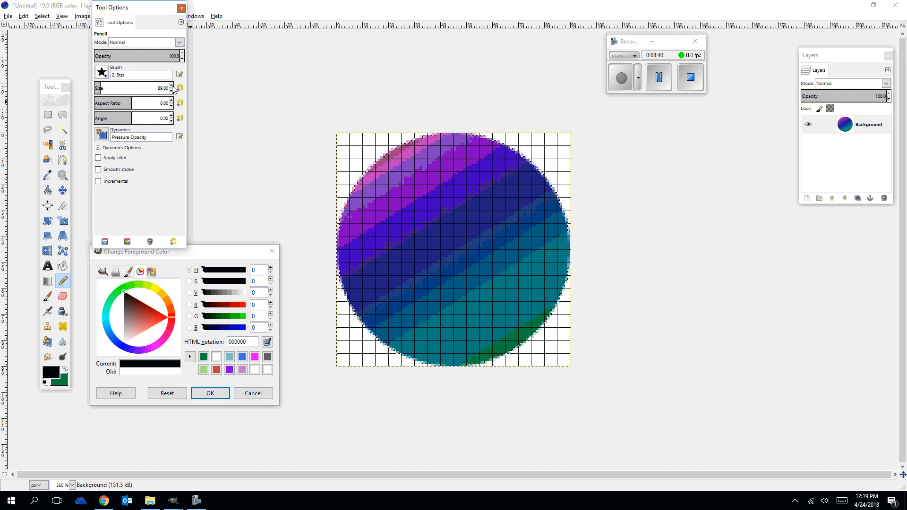
left_click(171, 86)
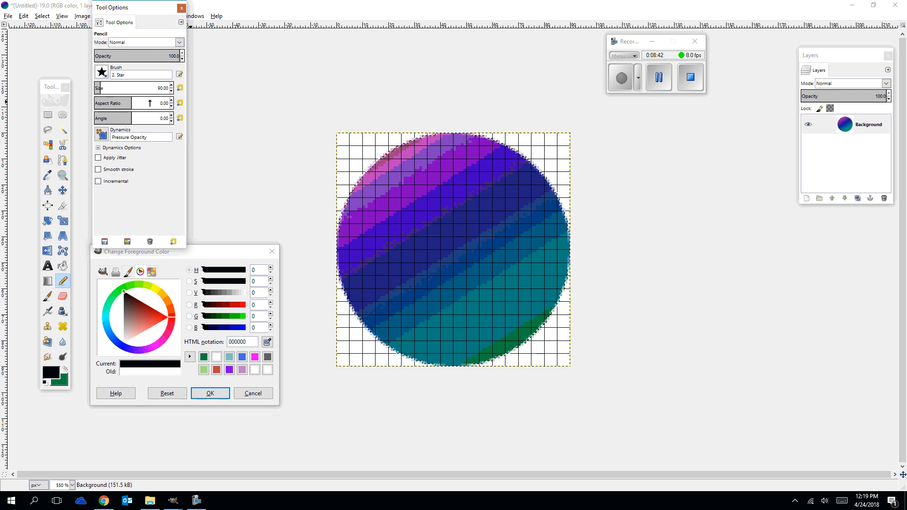
left_click(453, 251)
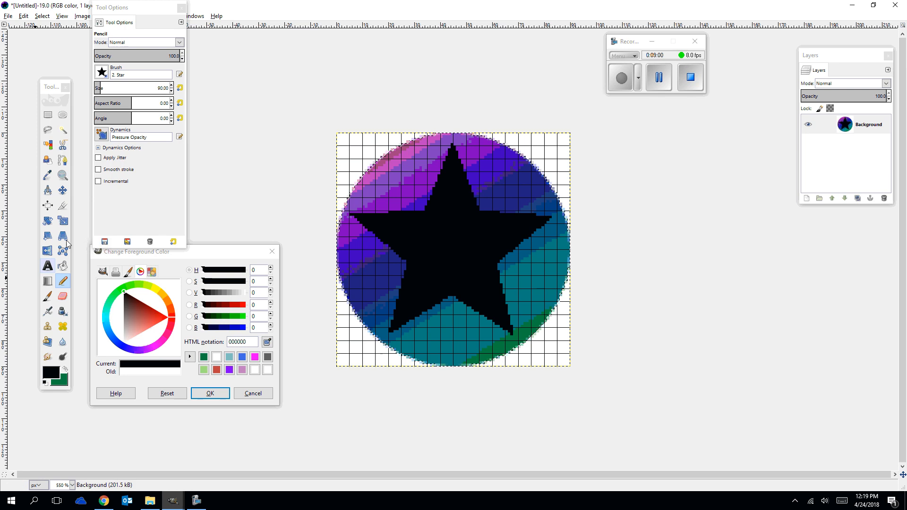
Select the black star by tracing its ten corners with straight Free Select segments, closing at its left point.
left_click(48, 132)
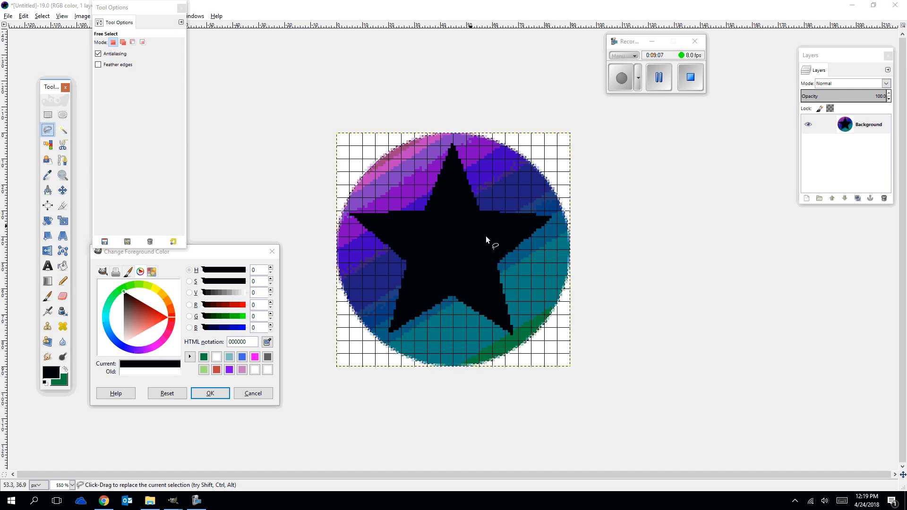
left_click(347, 215)
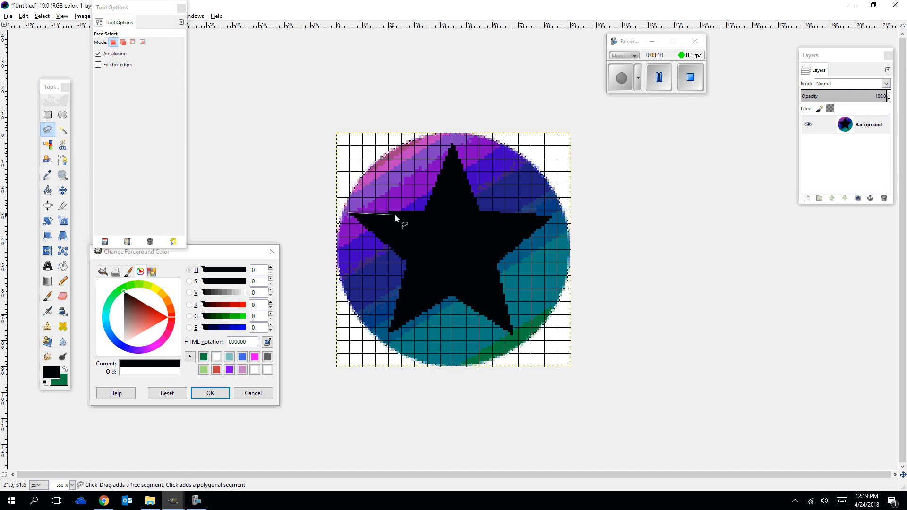
left_click(425, 210)
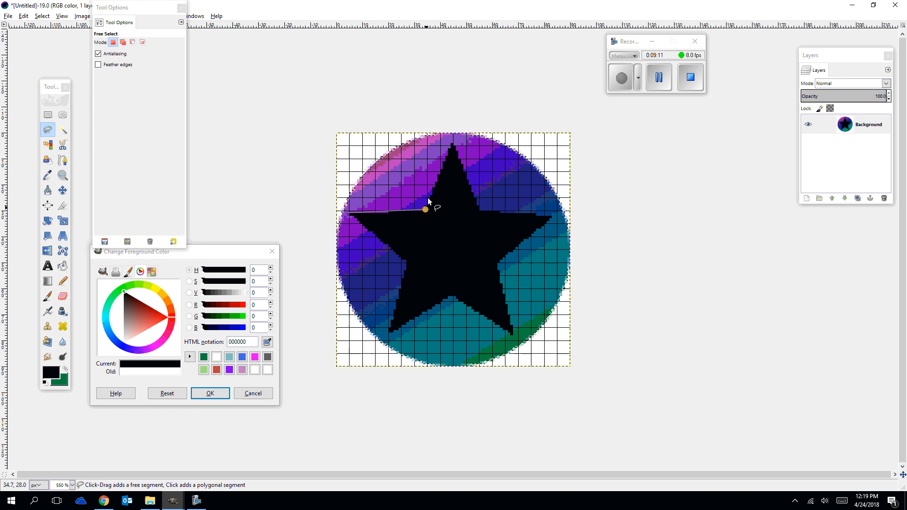
left_click(450, 144)
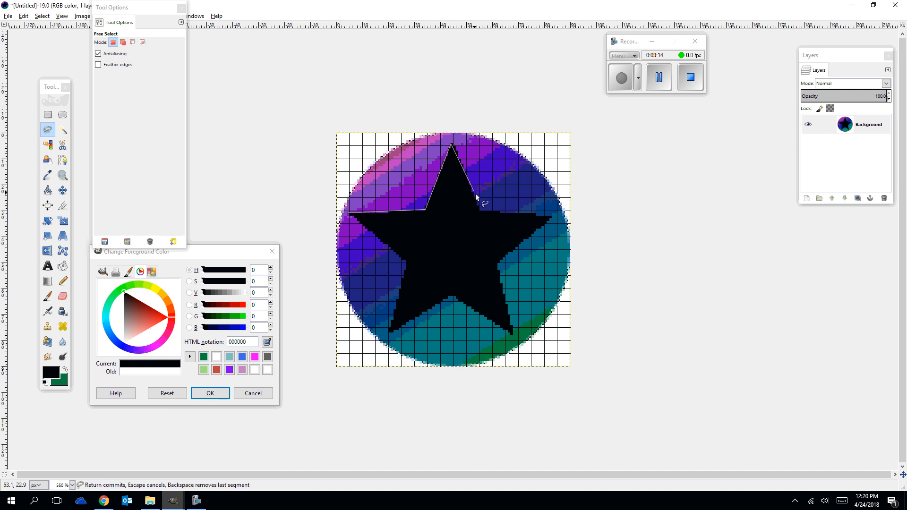
left_click(479, 210)
left_click(552, 216)
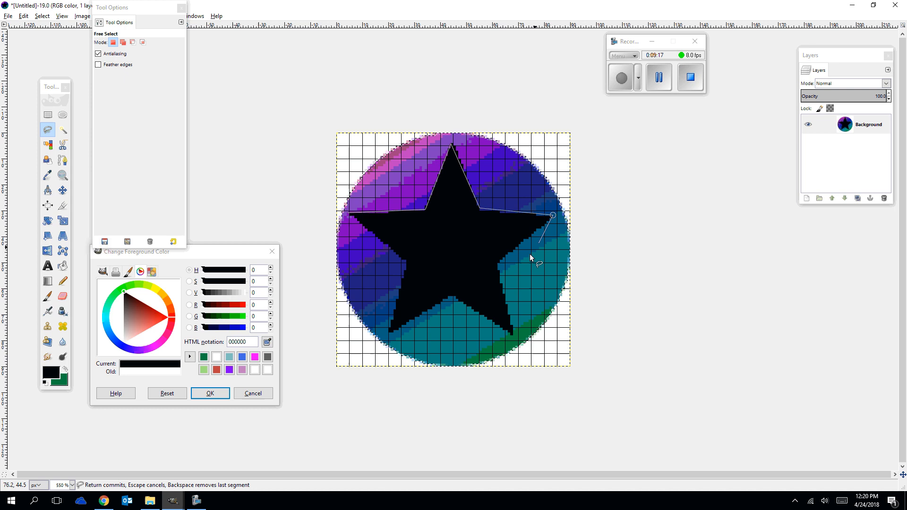
left_click(499, 267)
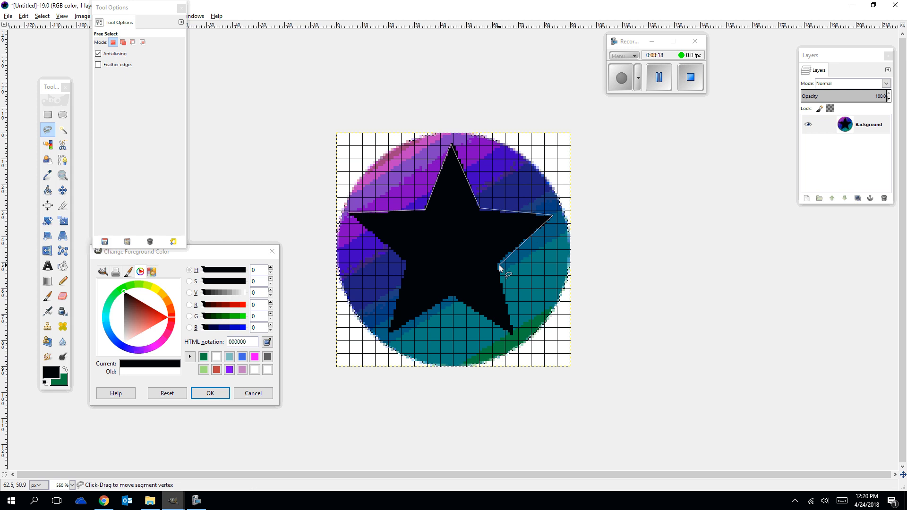
left_click(513, 336)
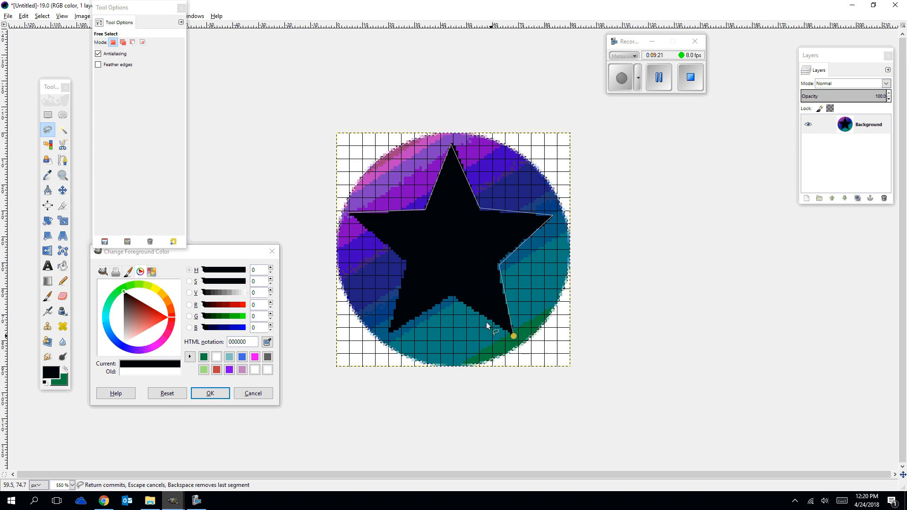
left_click(452, 297)
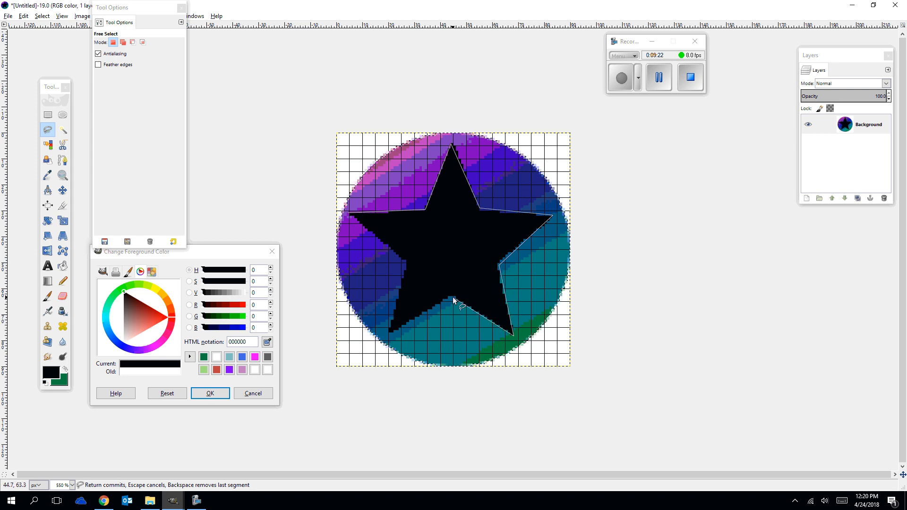
left_click(388, 335)
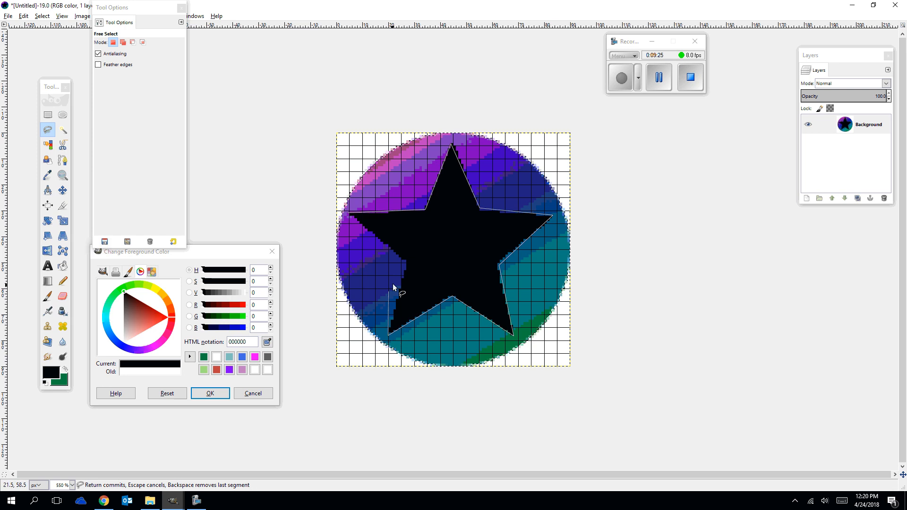
left_click(405, 263)
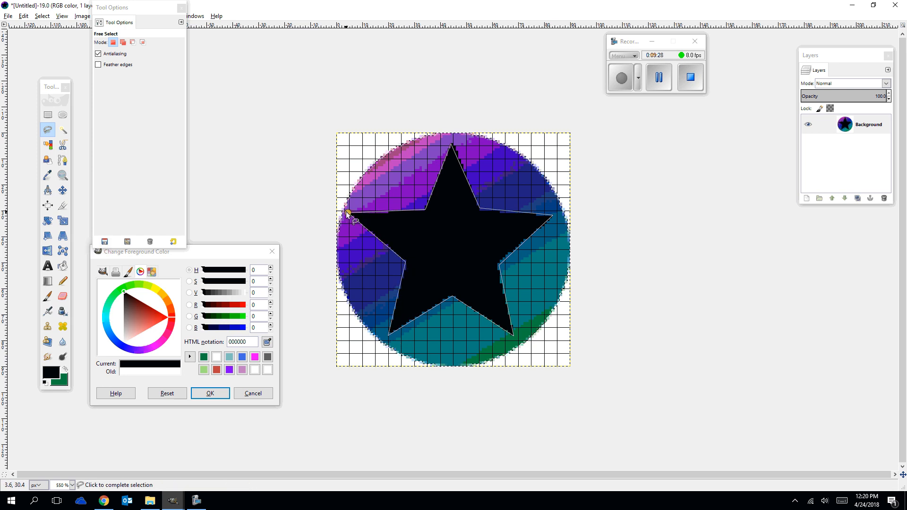
left_click(350, 214)
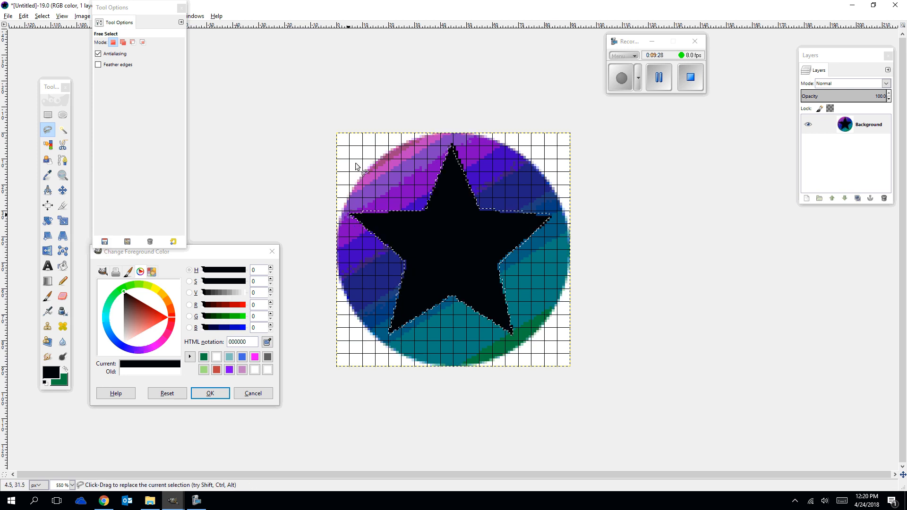
Fill the selected star with a linear foreground-to-background HSV gradient running from its top point down to its lower notch.
left_click(47, 281)
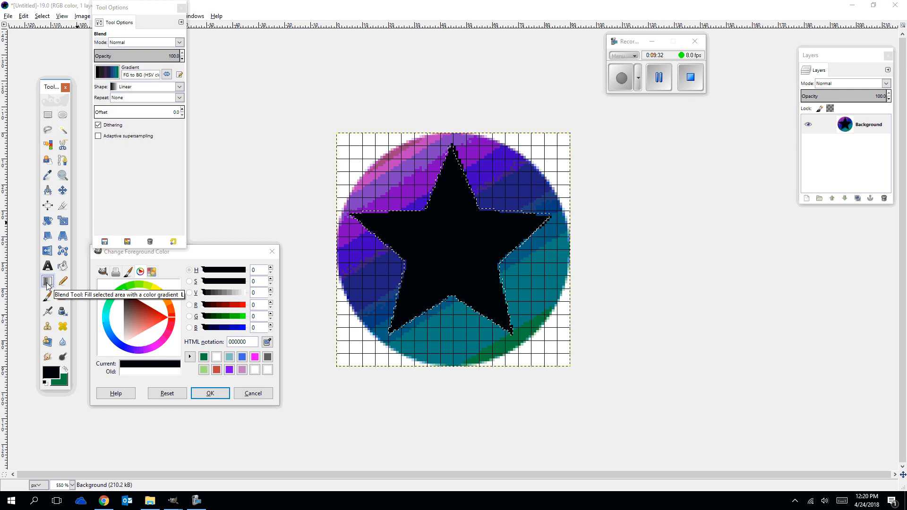
left_click(148, 50)
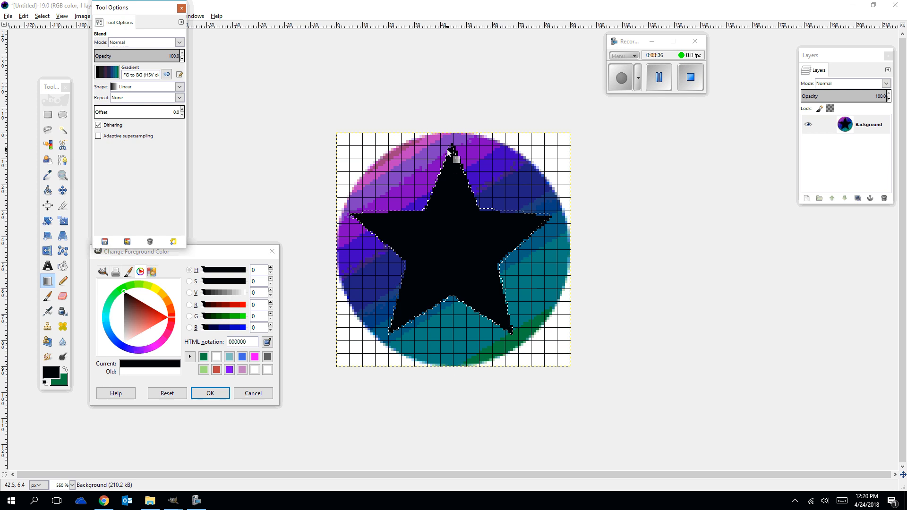
left_click_drag(448, 149, 460, 298)
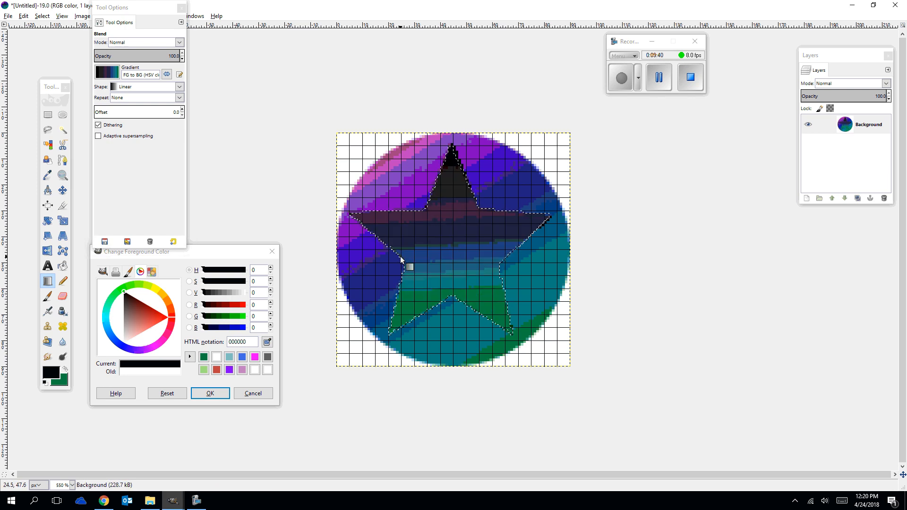
Choose the Blue Green gradient and fill the selected star with it from its top point down to its lower notch.
left_click(107, 72)
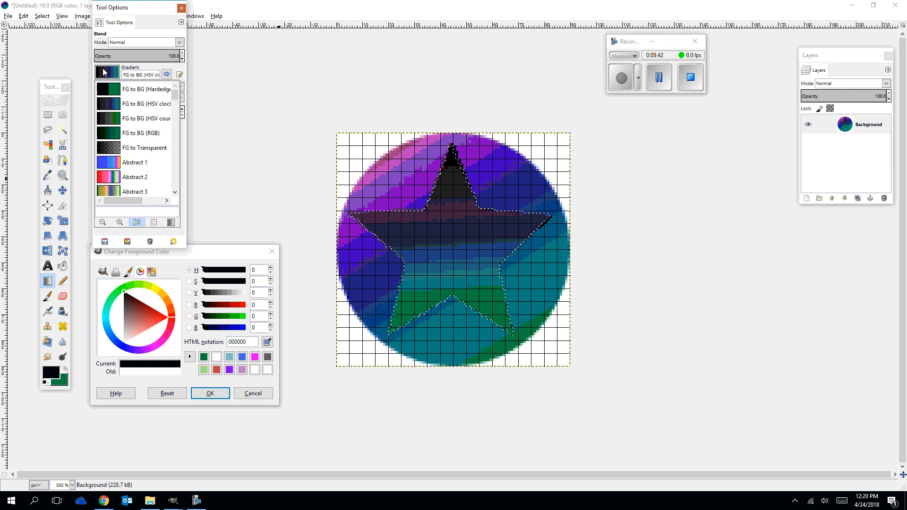
scroll(126, 123, "down", 1)
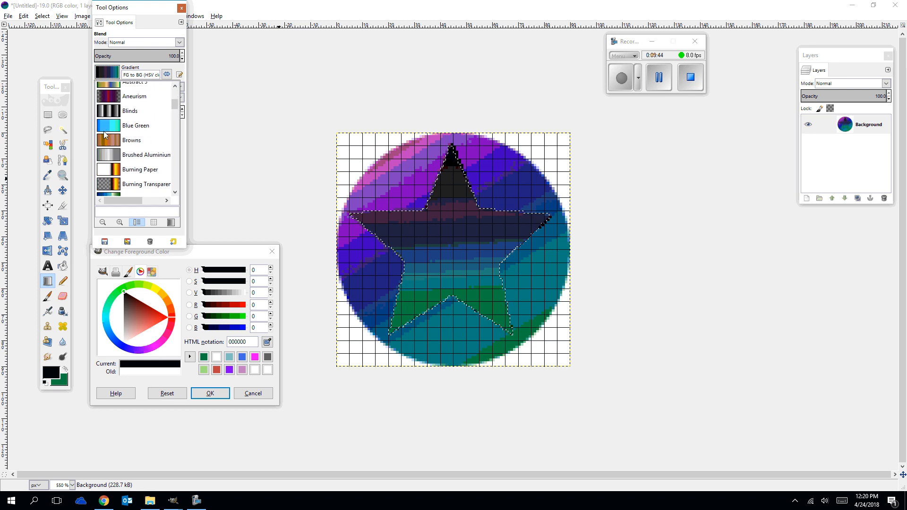
left_click(125, 132)
left_click_drag(449, 150, 451, 298)
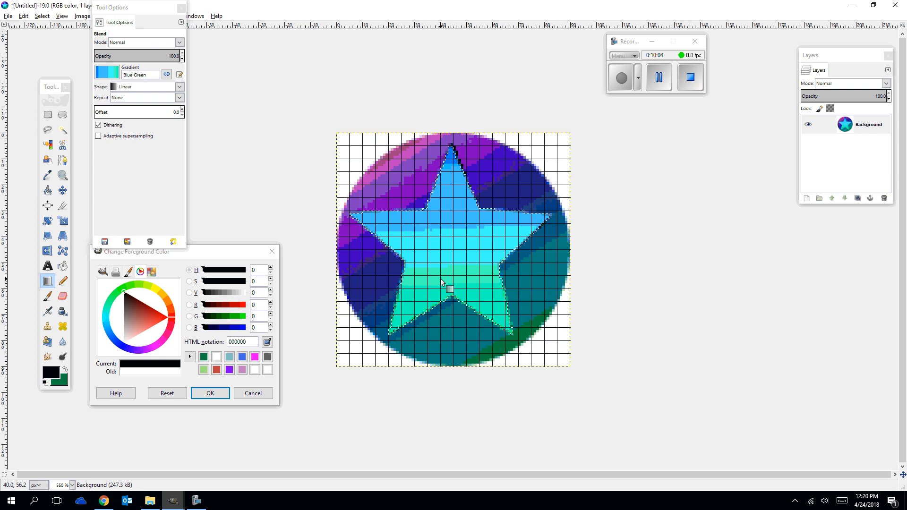
Add an alpha channel to the Background layer, then select the white area around the circle by color and delete it.
right_click(845, 125)
left_click(815, 337)
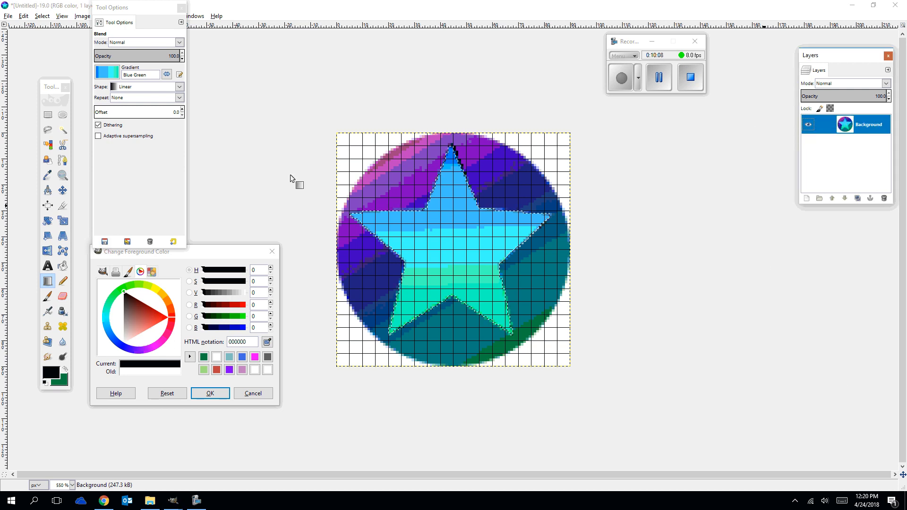
left_click(50, 147)
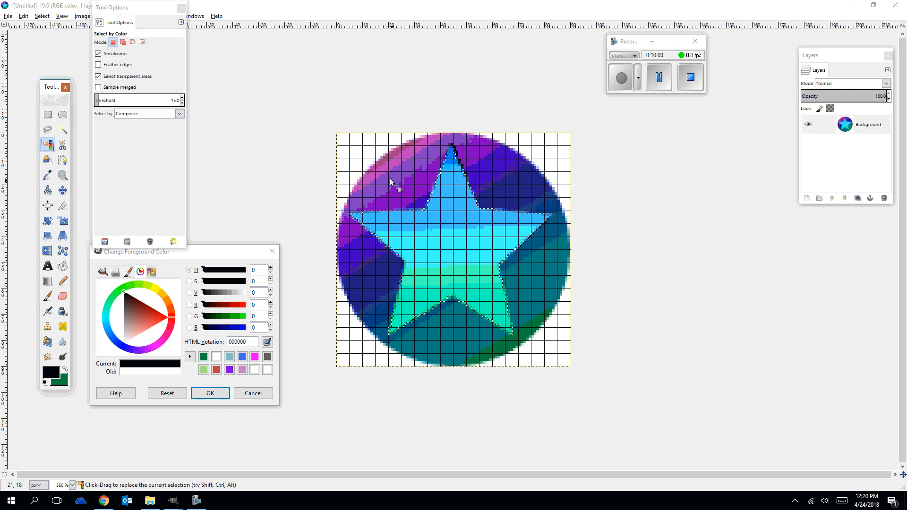
left_click(350, 151)
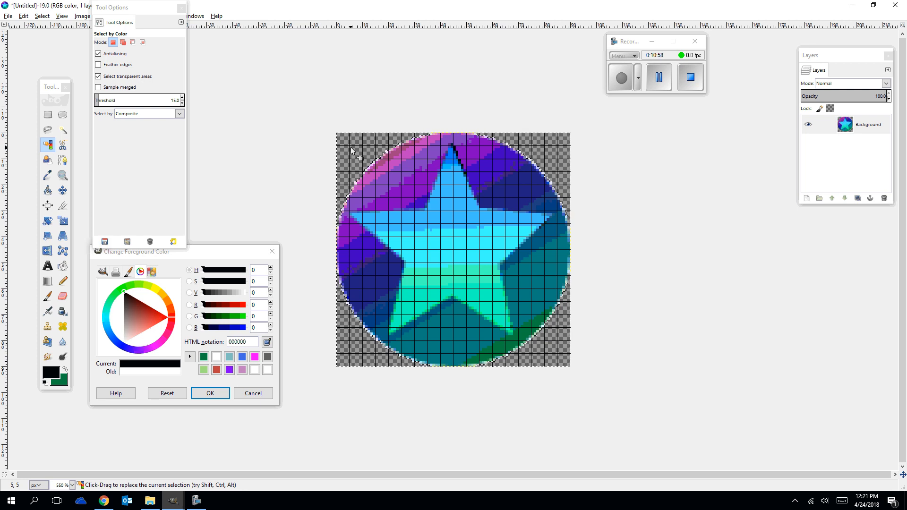
Resize the canvas to 180 × 90 px with all layers resized, leaving the empty space right of the circle.
left_click_drag(115, 12, 658, 128)
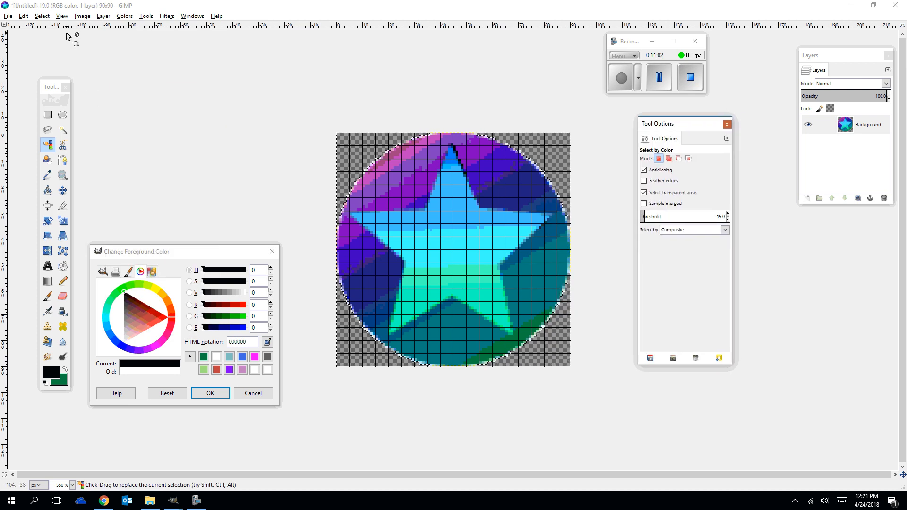
left_click(83, 16)
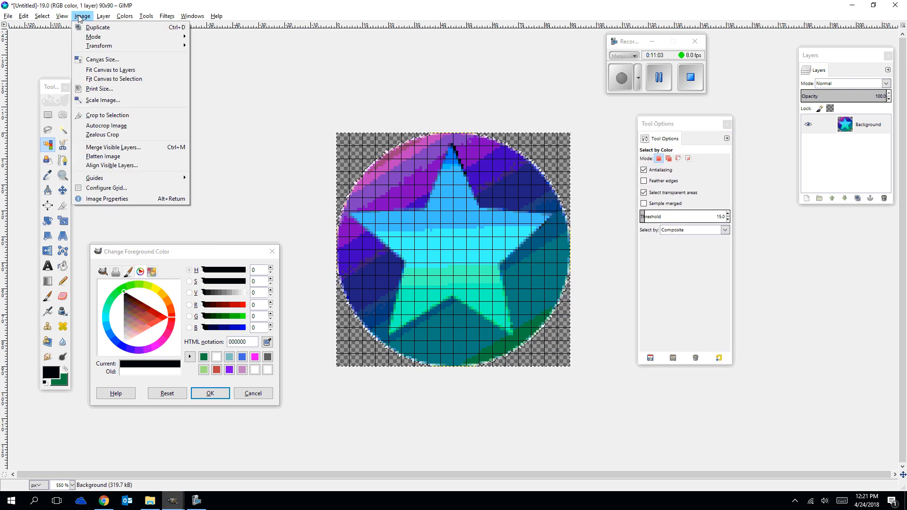
left_click(94, 59)
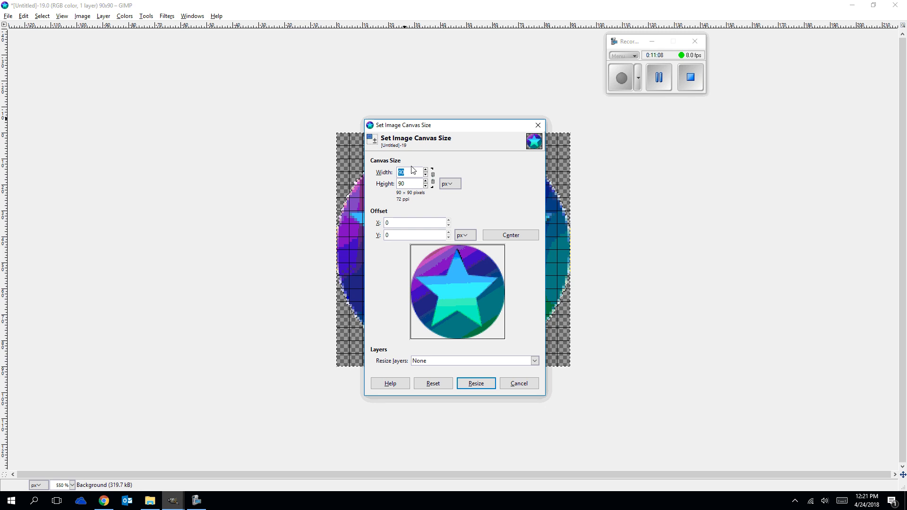
type("180")
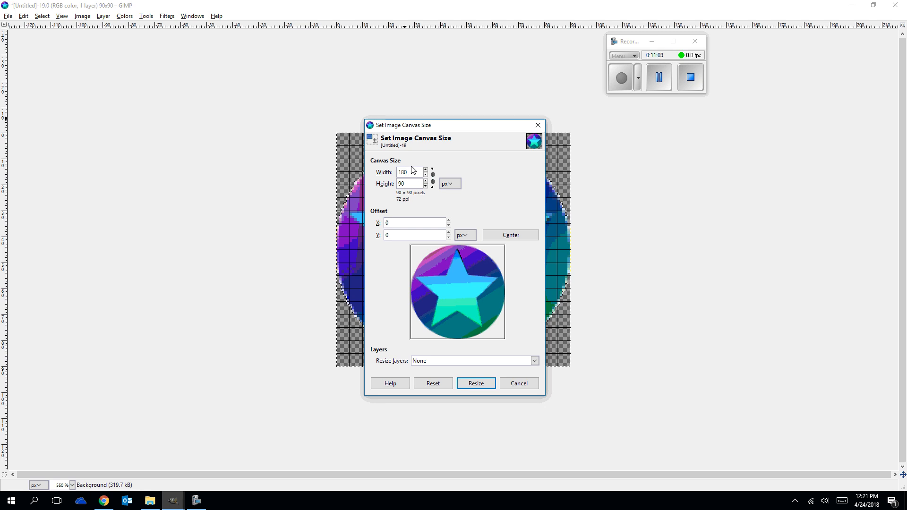
left_click(456, 362)
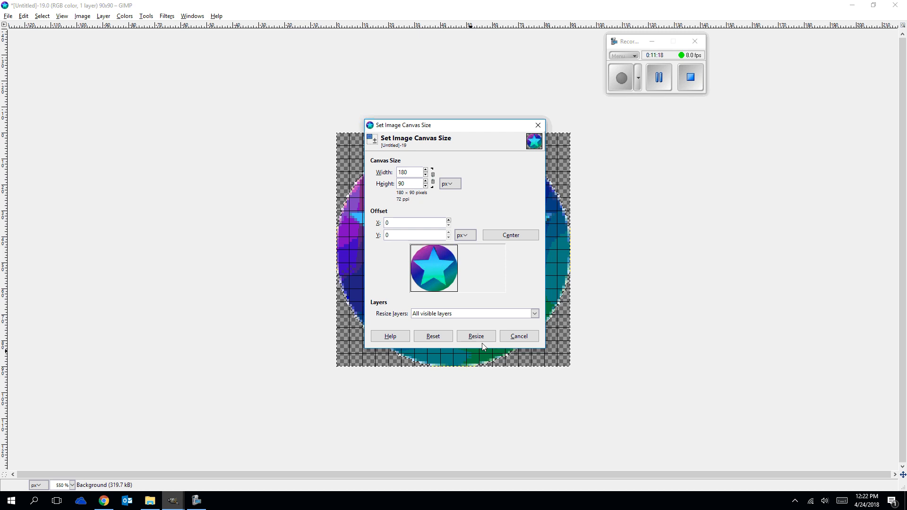
left_click(445, 316)
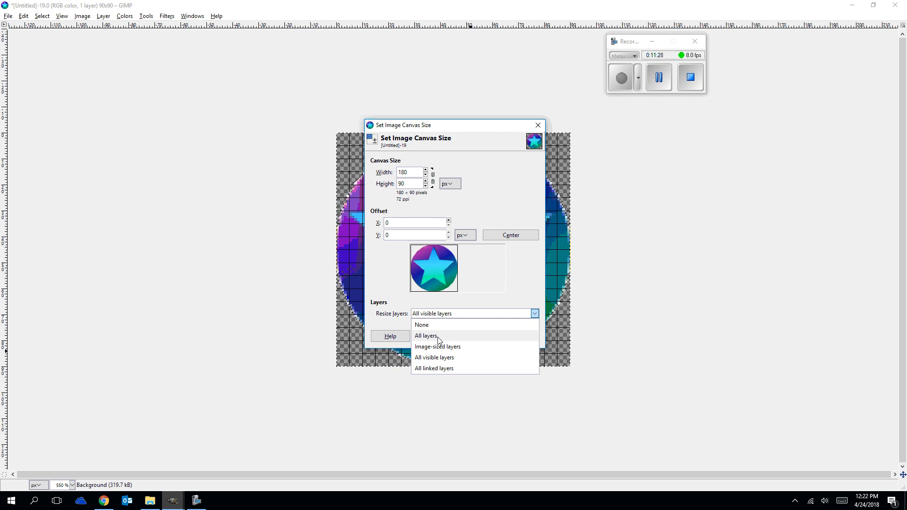
left_click(439, 337)
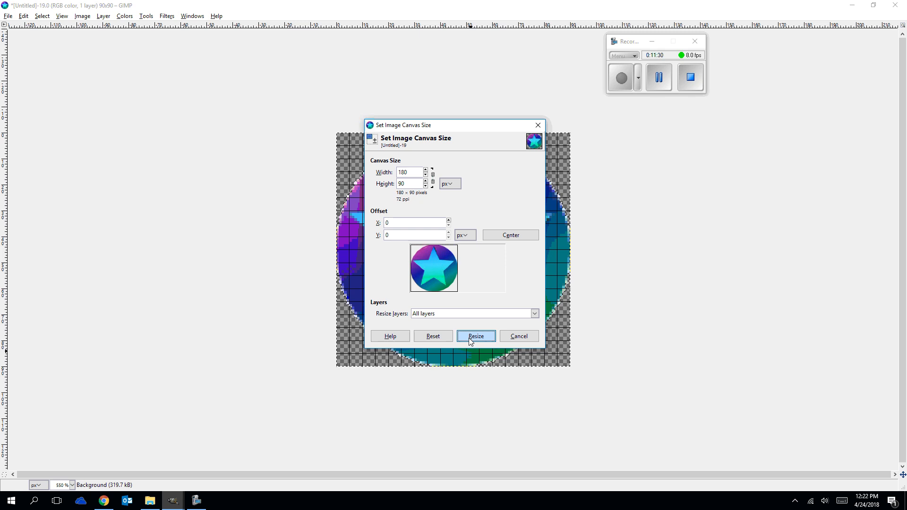
left_click(469, 337)
left_click_drag(652, 122, 203, 95)
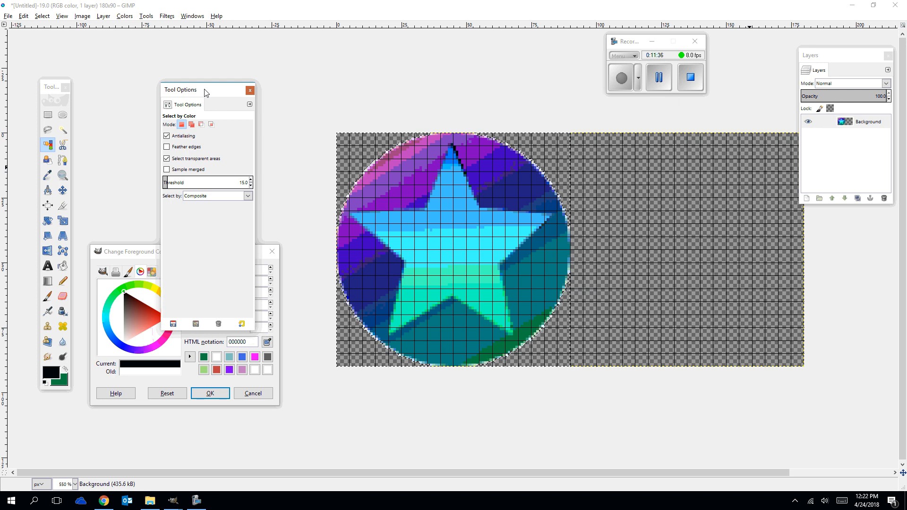
Set the image grid spacing to 90 px in both width and height.
left_click(82, 16)
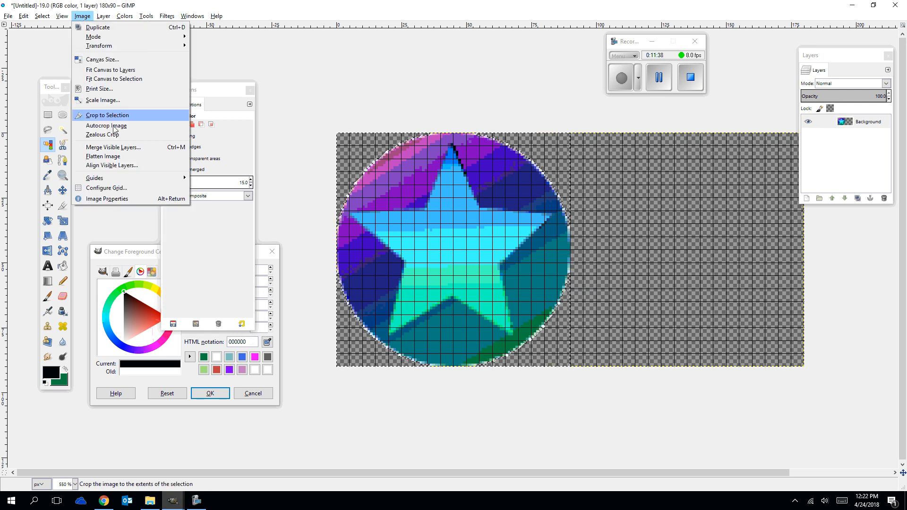
left_click(116, 188)
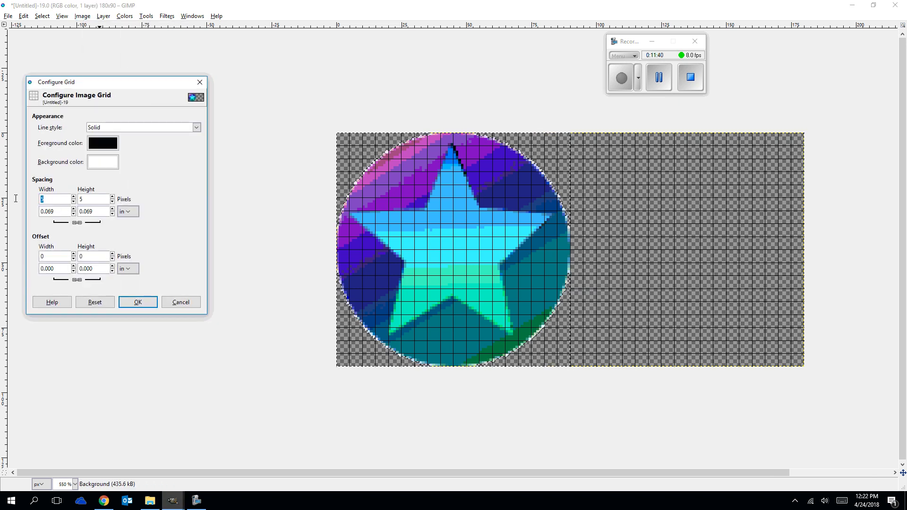
type("90")
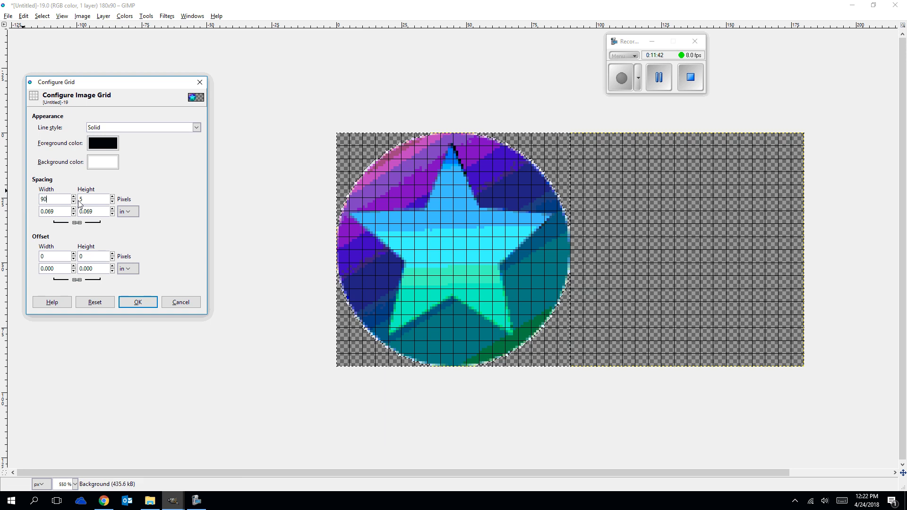
key("Tab")
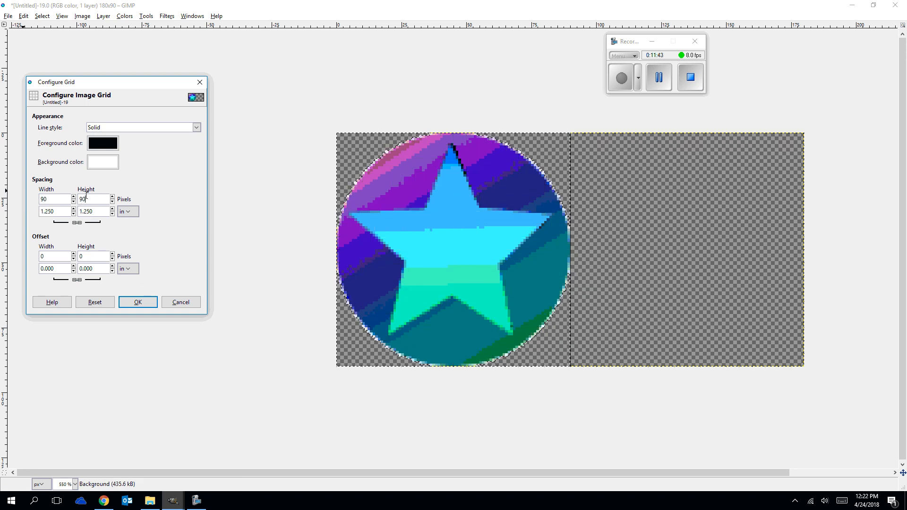
left_click(138, 301)
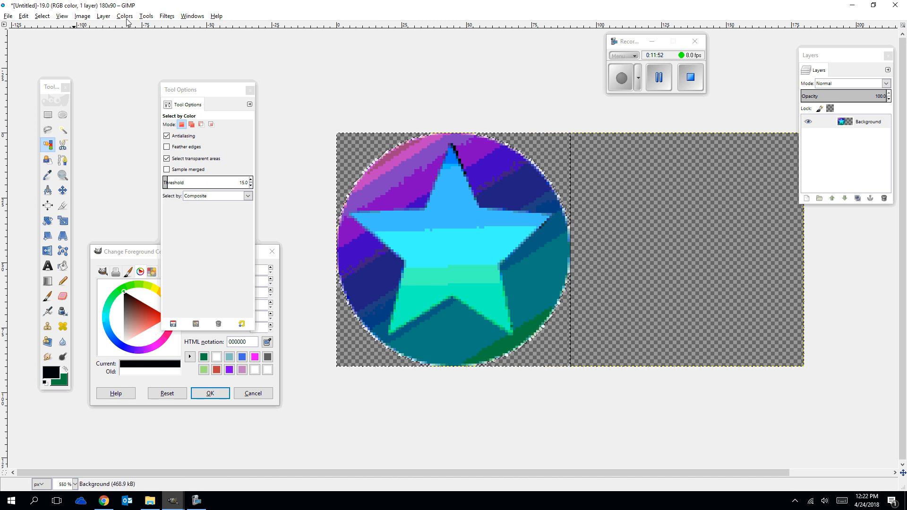
Select the 90 × 90 px square around the star circle with Rectangle Select and copy it.
left_click(48, 114)
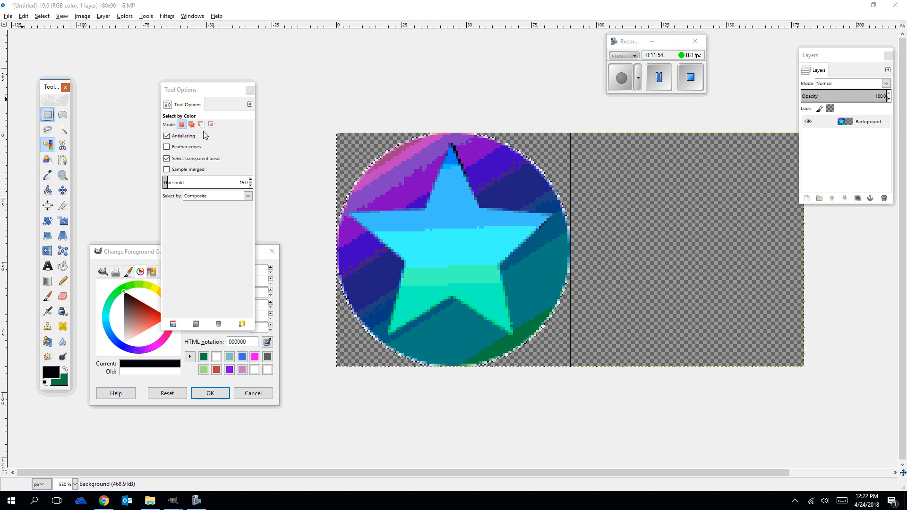
left_click(339, 136)
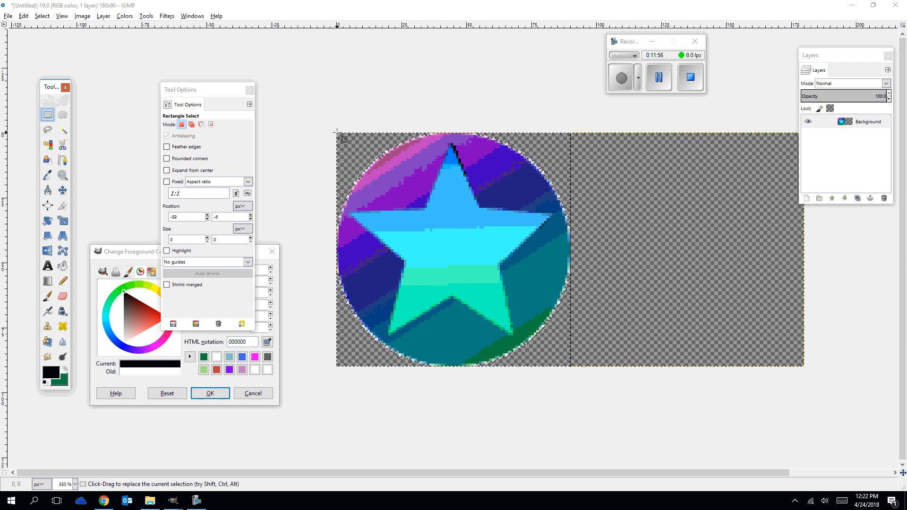
left_click_drag(394, 146, 570, 365)
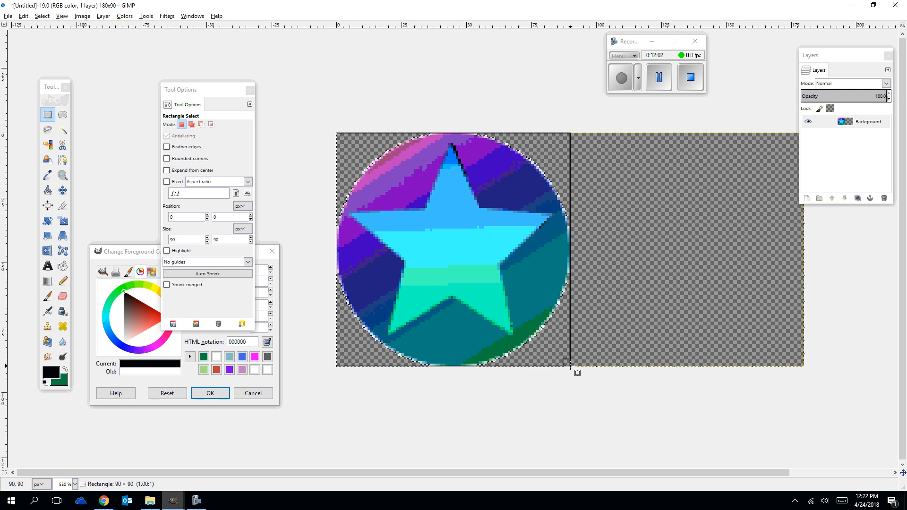
left_click_drag(570, 366, 570, 365)
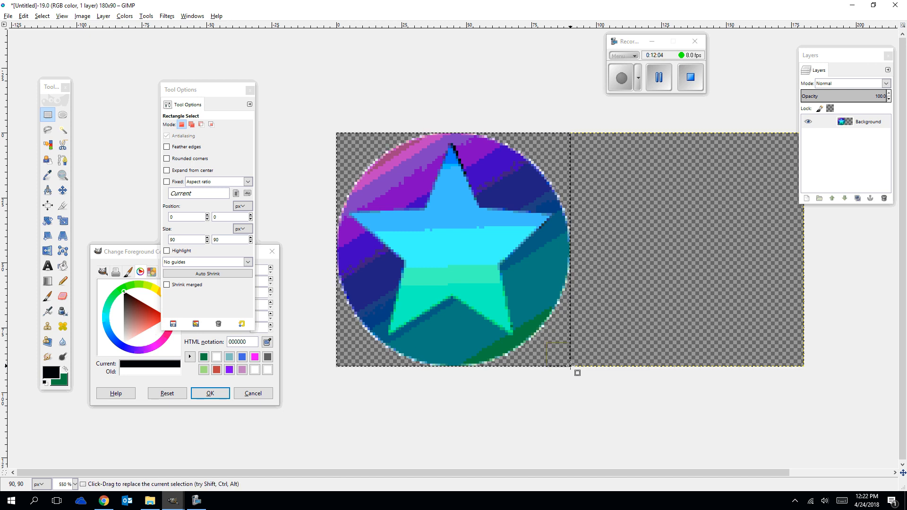
key("ctrl")
key("ctrl+c")
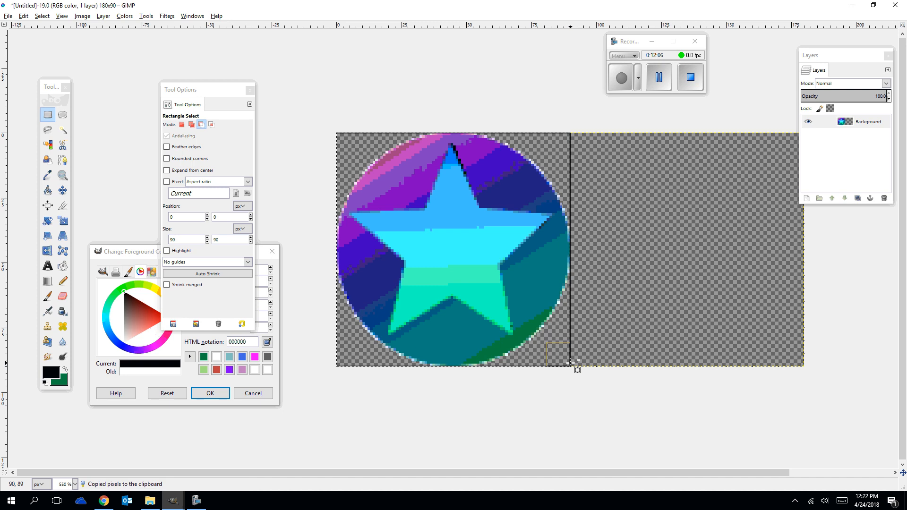
Paste the copied circle and place it in the empty right half of the canvas.
key("ctrl+v")
left_click_drag(460, 256, 681, 242)
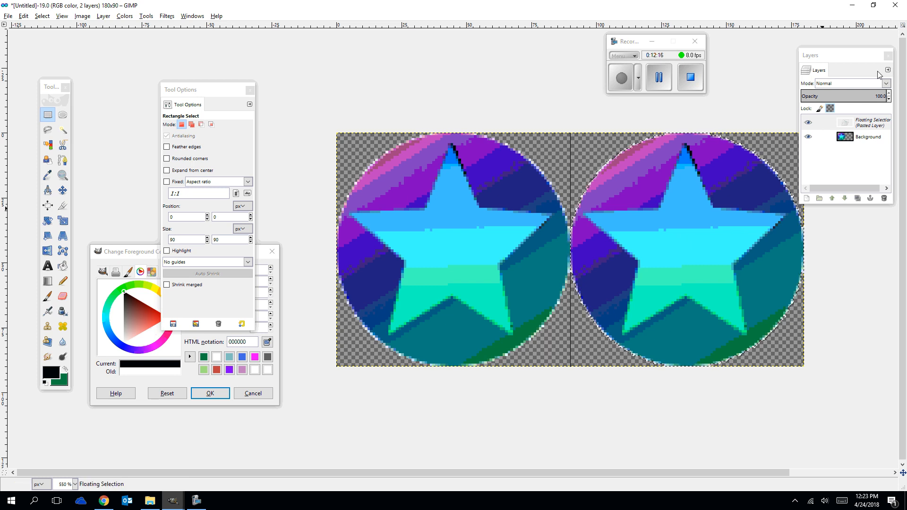
left_click_drag(855, 62, 883, 61)
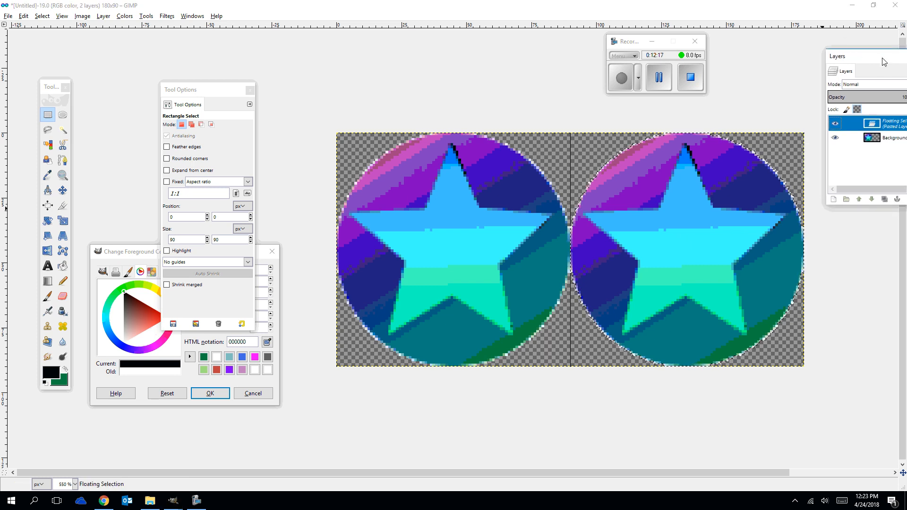
Resize the canvas to 270 × 90 px with the layers resized, leaving the extra space right of the second circle.
left_click(60, 17)
mouse_move(82, 18)
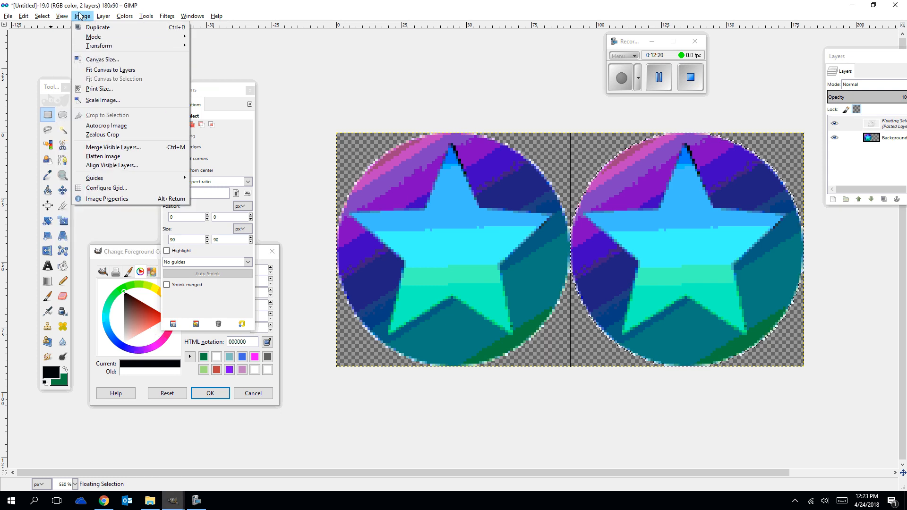
left_click(96, 59)
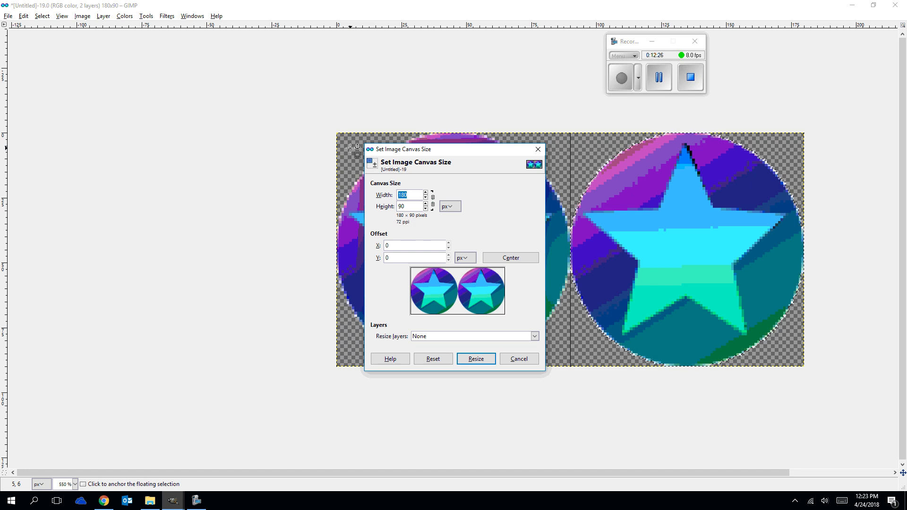
type("270")
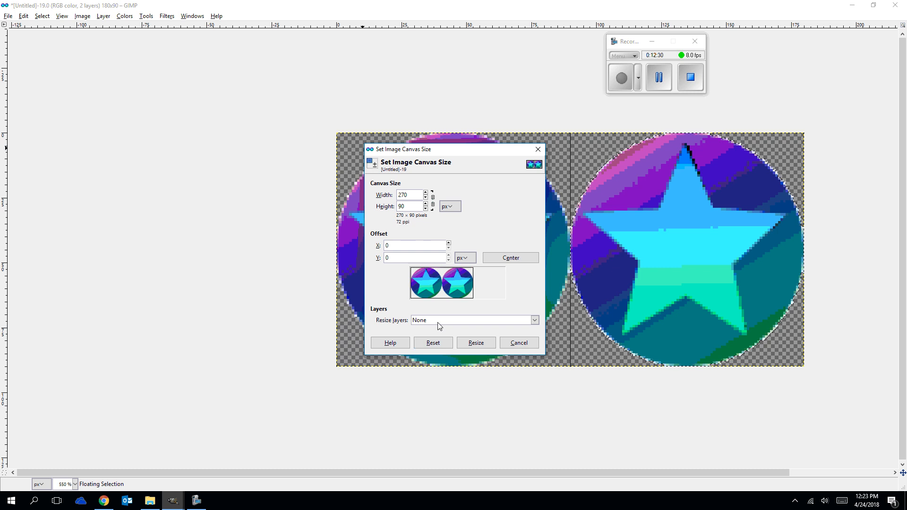
left_click(438, 322)
left_click(438, 343)
left_click(482, 343)
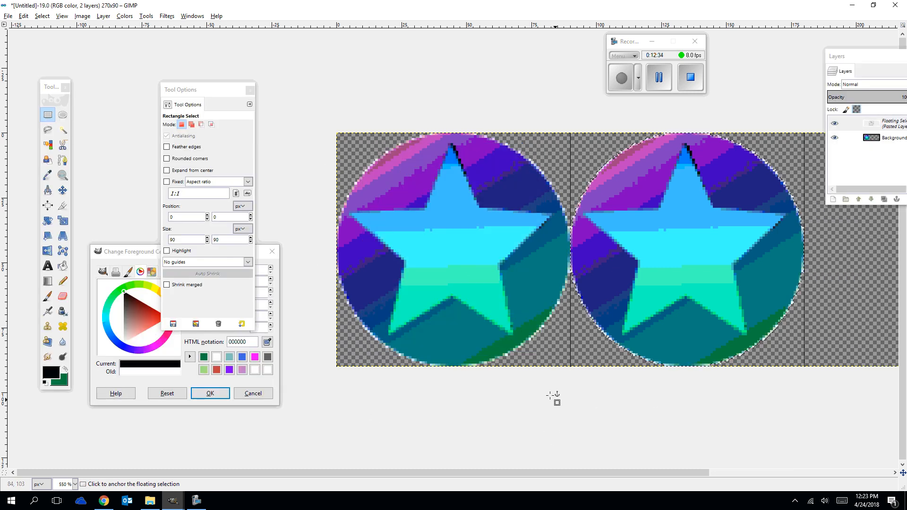
Paste another copy of the circle and place it in the third 90 px grid cell.
key("ctrl+v")
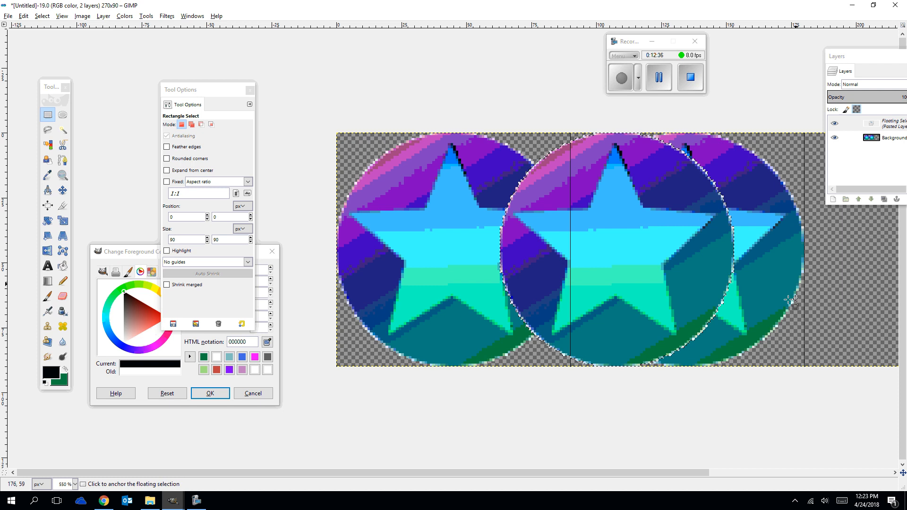
left_click_drag(612, 474, 691, 475)
left_click_drag(401, 255, 688, 237)
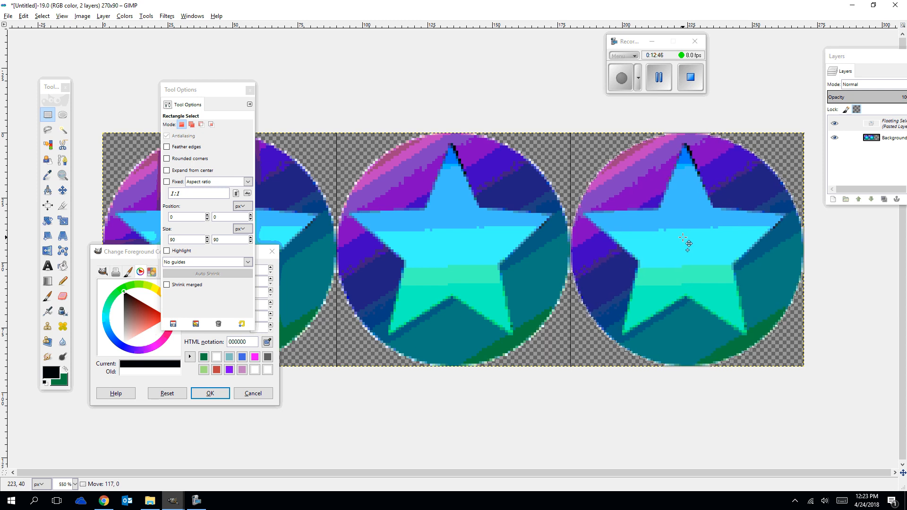
left_click_drag(682, 237, 680, 237)
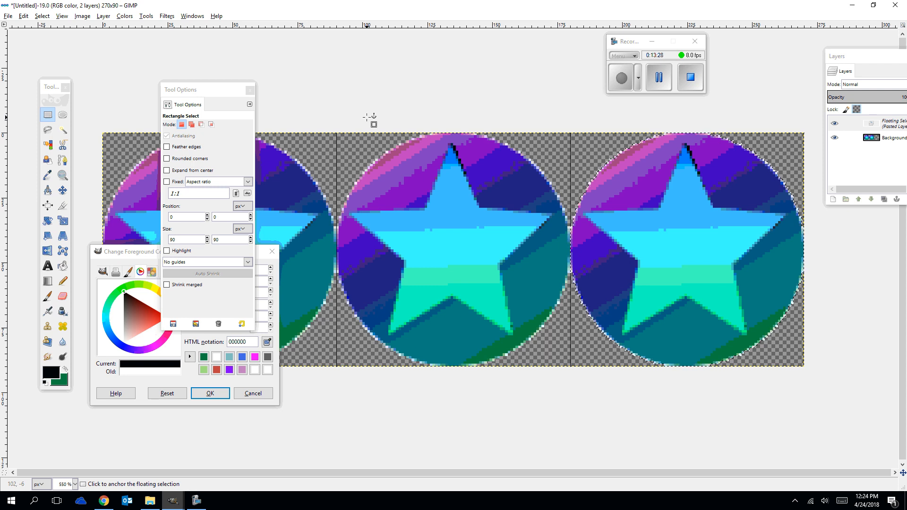
Undo the pasted circles, the canvas and grid changes, and the deletion of the white surroundings, back to the 90 × 90 px star image.
key("ctrl+z")
key("ctrl+z")
key("ctrl+z")
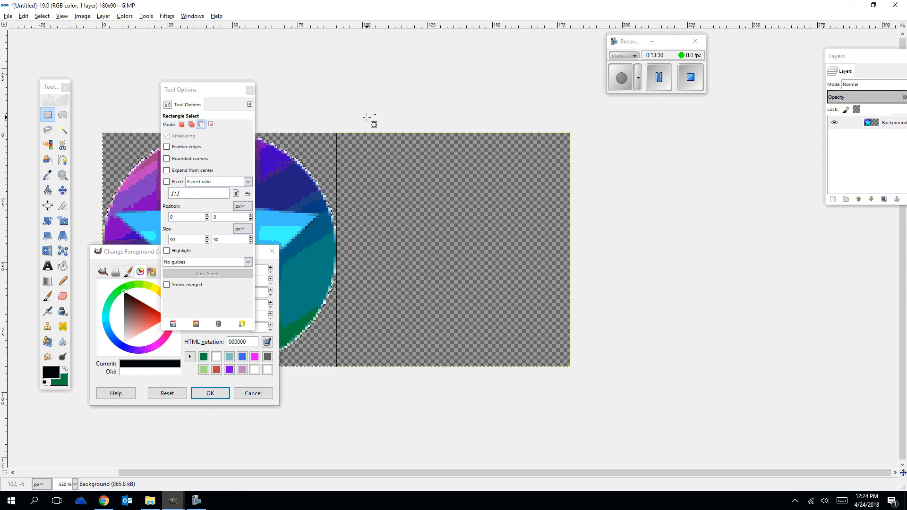
key("ctrl+z")
key("ctrl+z")
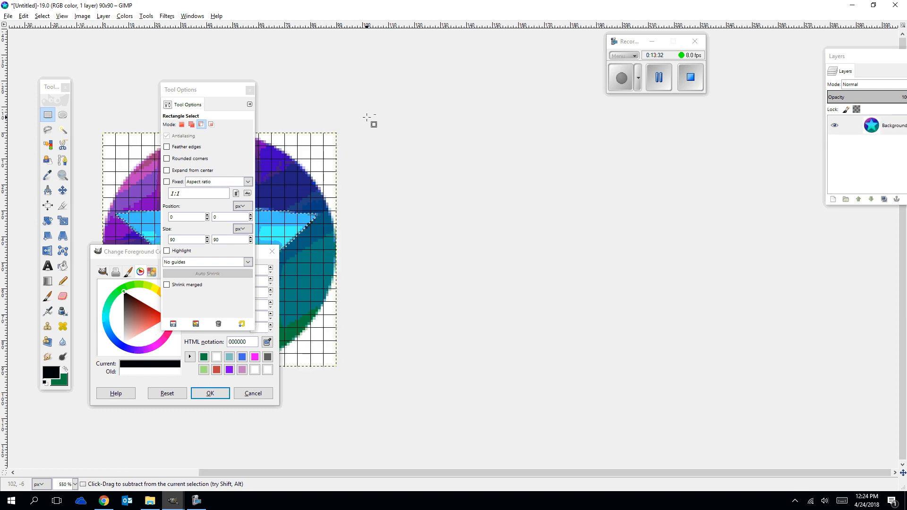
Move the tool options and color dialog off the image, and undo the star's gradient fills and selection, leaving the plain gradient circle.
left_click_drag(215, 95, 702, 124)
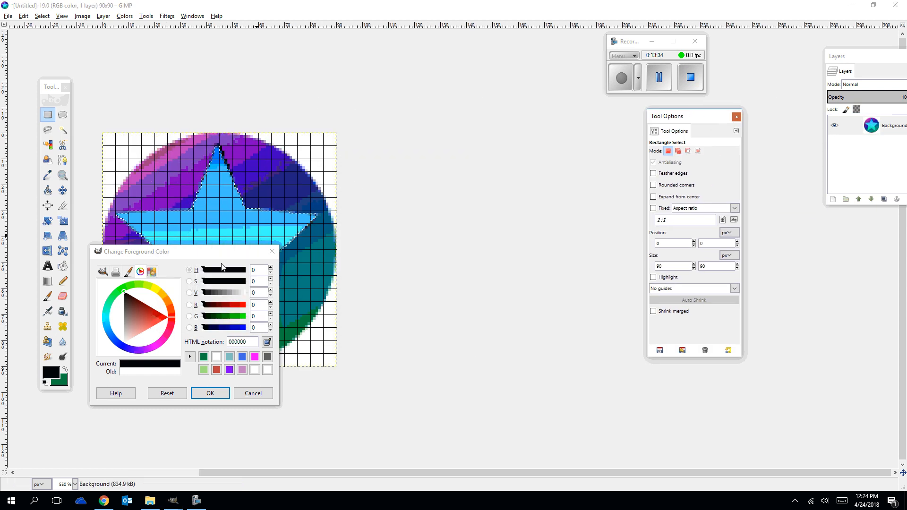
left_click_drag(218, 257, 573, 162)
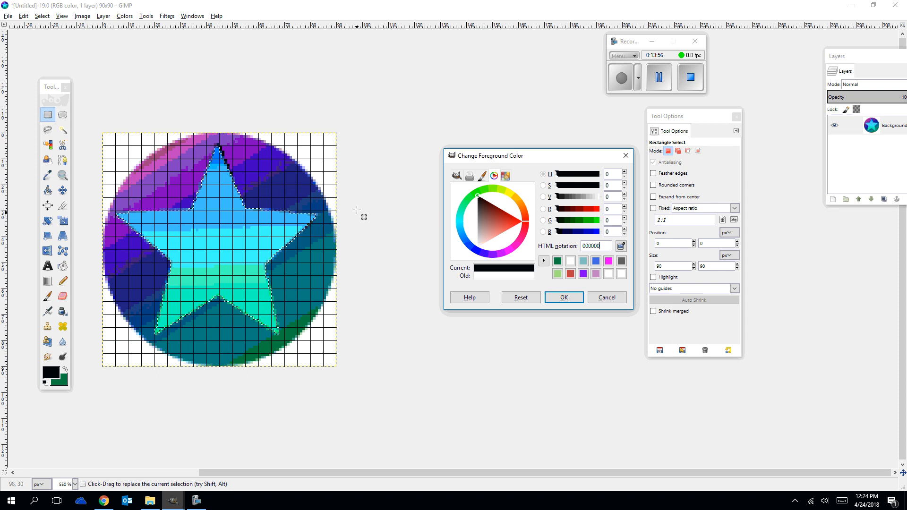
left_click(357, 211)
key("ctrl+z")
key("ctrl+z")
key("ctrl+z")
key("ctrl+z")
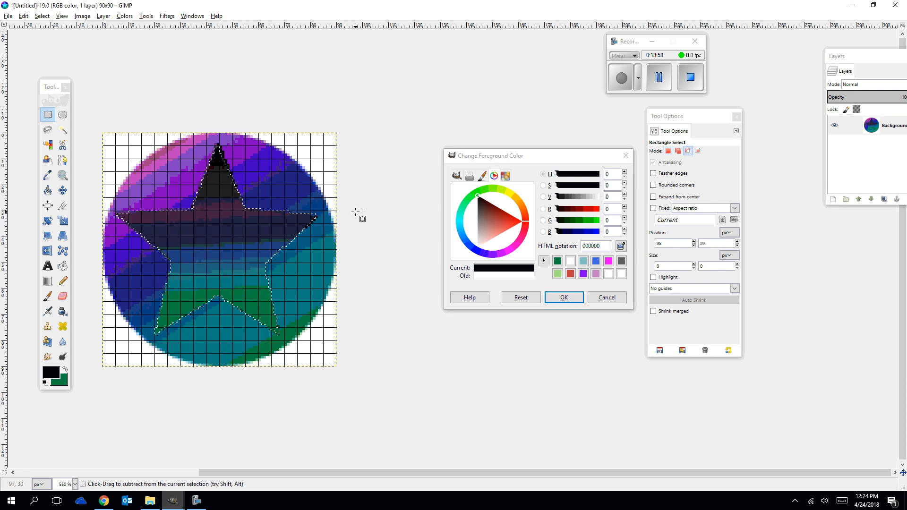
key("ctrl+z")
key("ctrl+z")
key("ctrl+z")
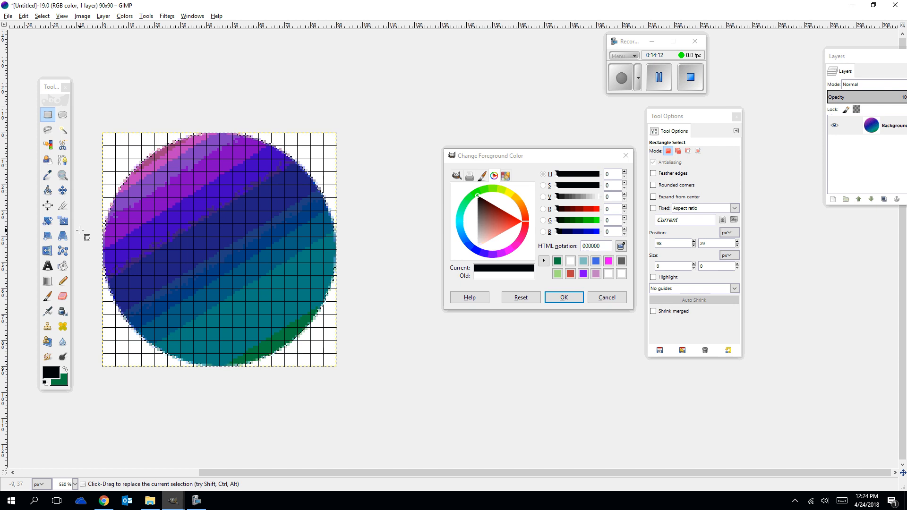
Set up the Pencil tool with the 1. Pixel brush at size 5.
left_click(62, 280)
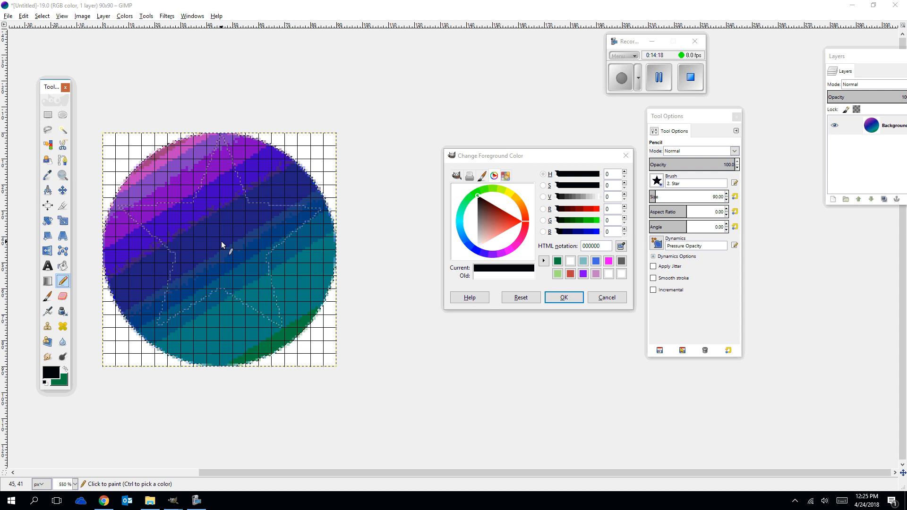
double_click(66, 281)
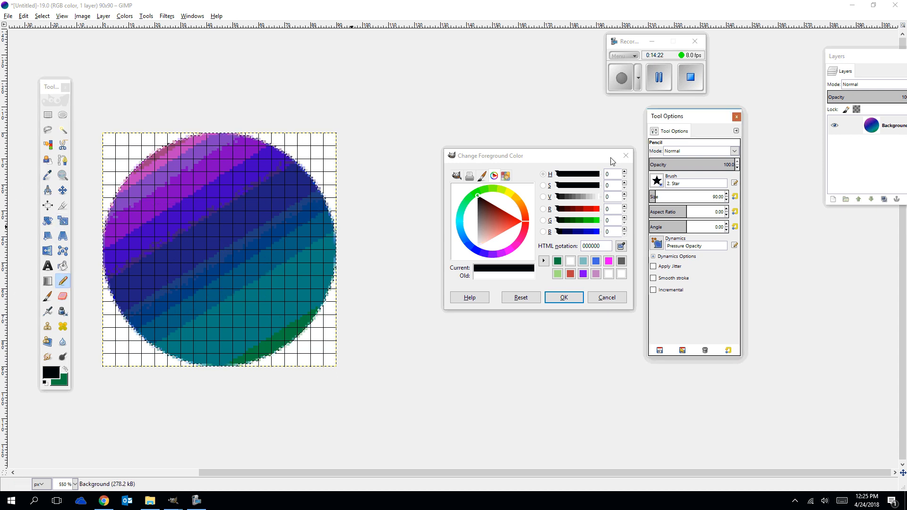
mouse_move(692, 122)
left_mouse_down()
mouse_move(393, 128)
mouse_move(395, 81)
left_mouse_up()
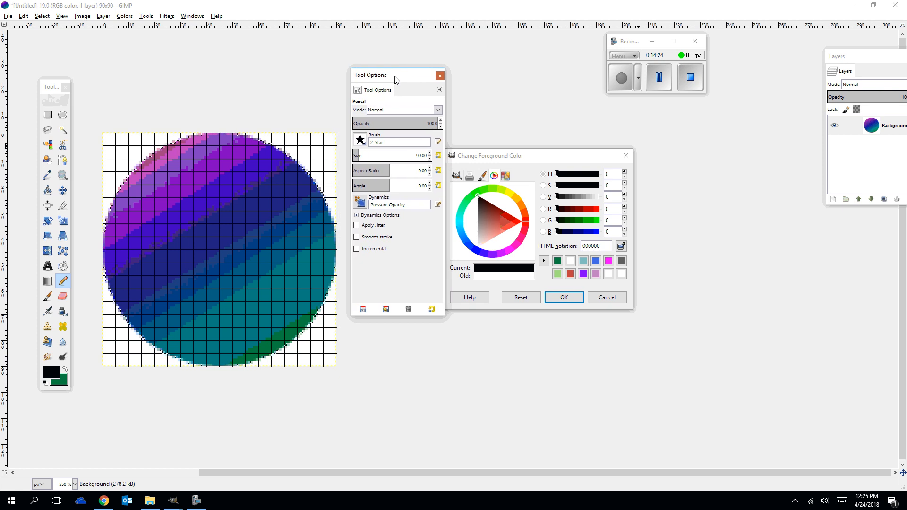
left_click(360, 139)
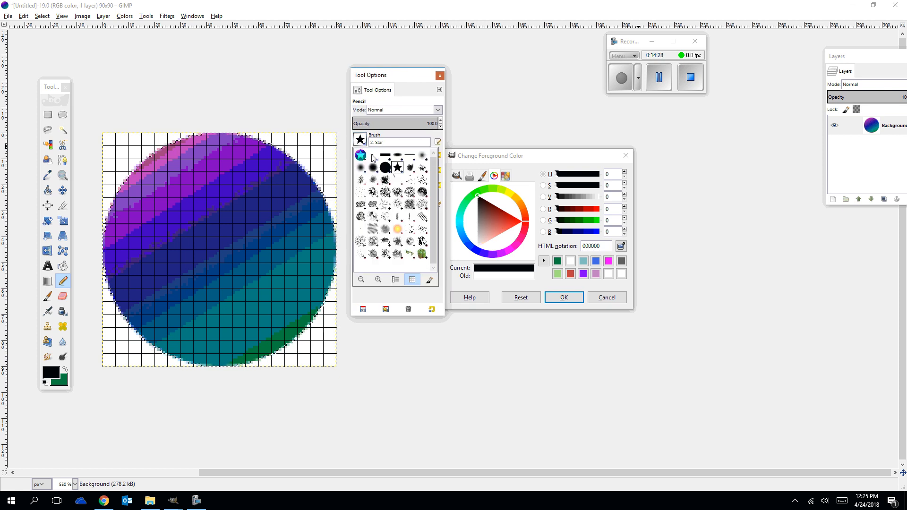
left_click(373, 155)
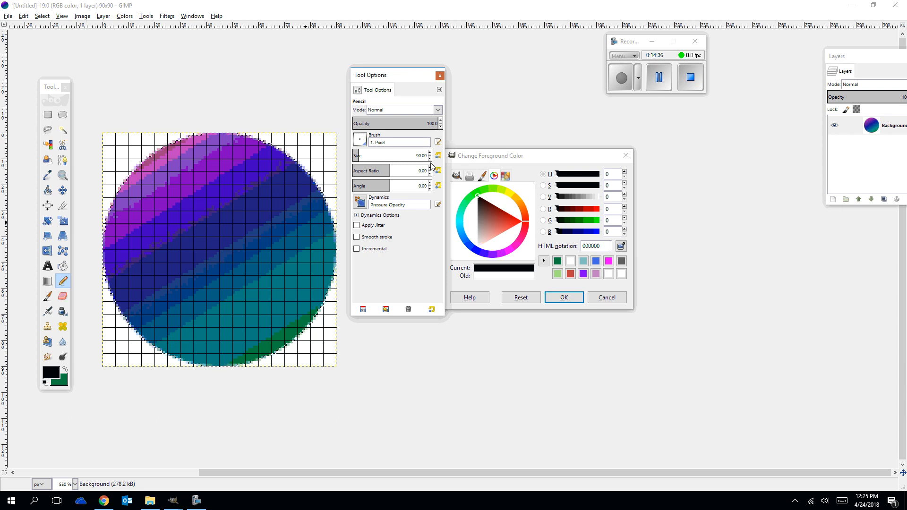
scroll(431, 164, "down", 20)
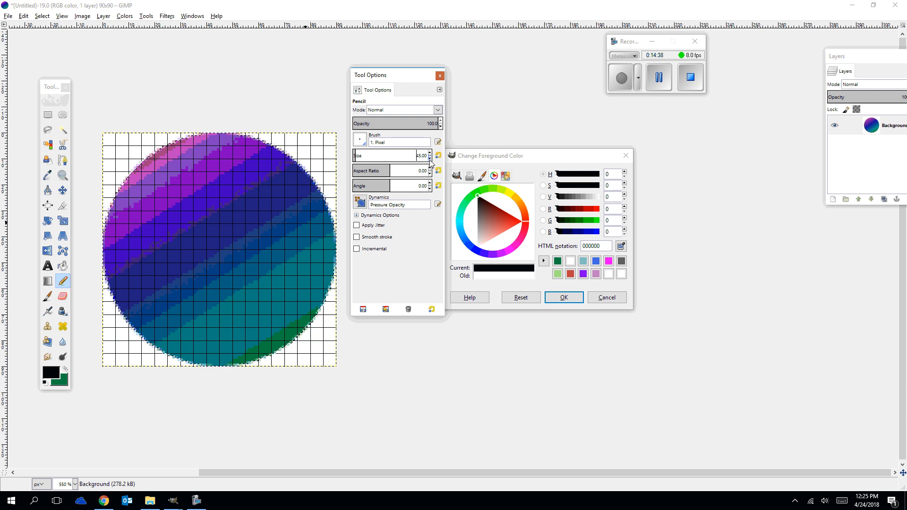
scroll(431, 163, "down", 20)
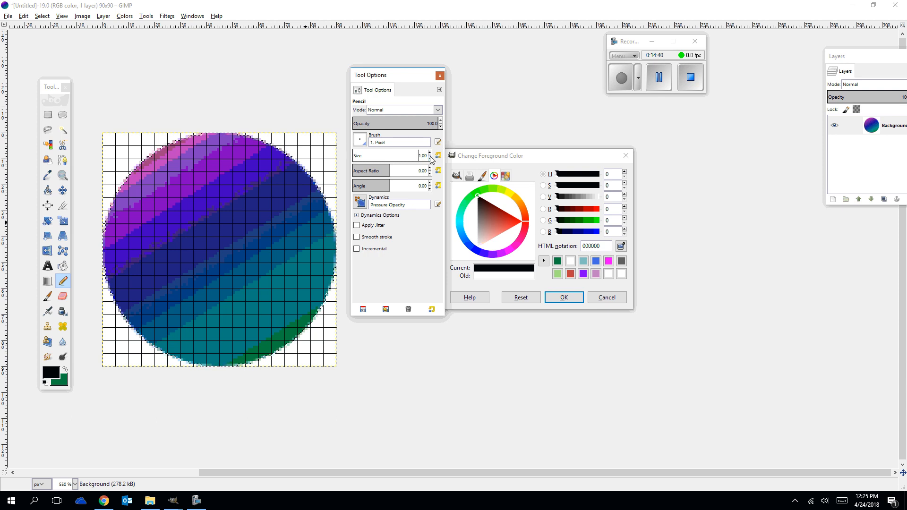
scroll(431, 161, "up", 5)
Try a single black Pencil dab near the circle's left edge and undo it.
left_click(50, 376)
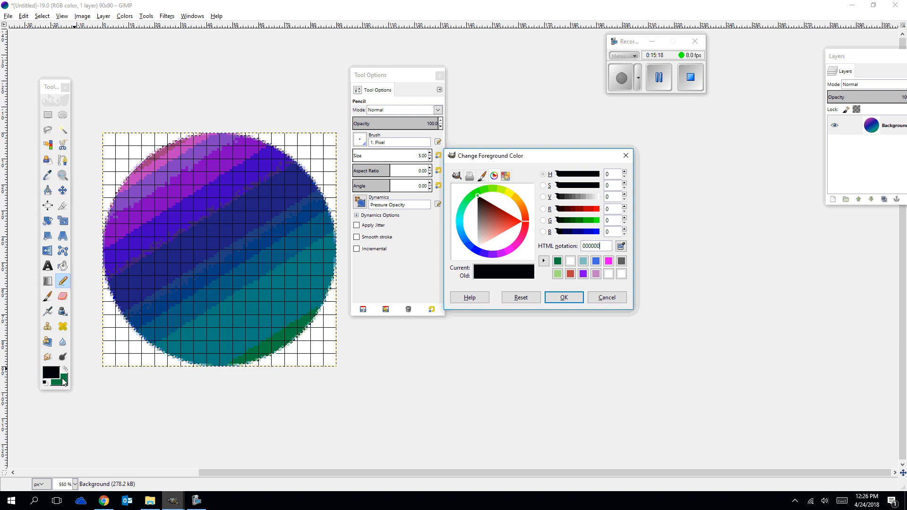
left_click(56, 374)
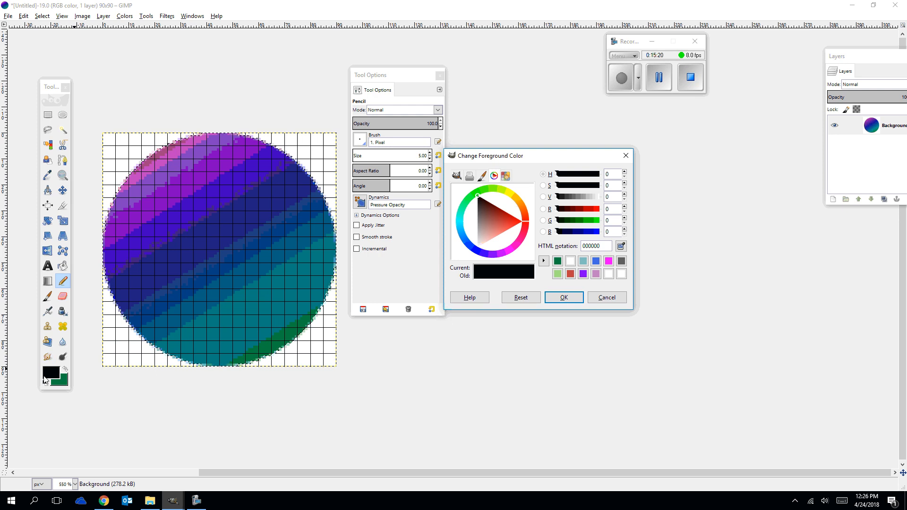
left_click(137, 286)
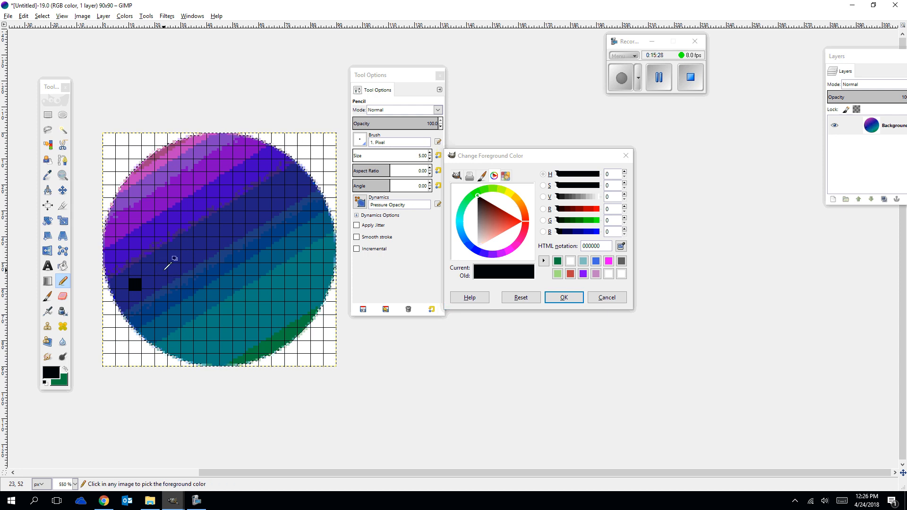
key("ctrl+z")
Set the foreground color to the saved light blue swatch, 8bb7dc.
left_click(51, 377)
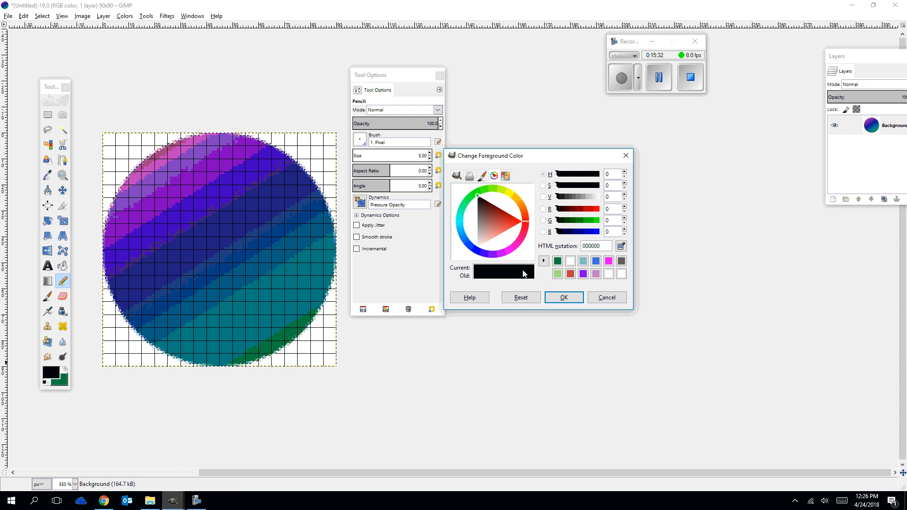
left_click(570, 261)
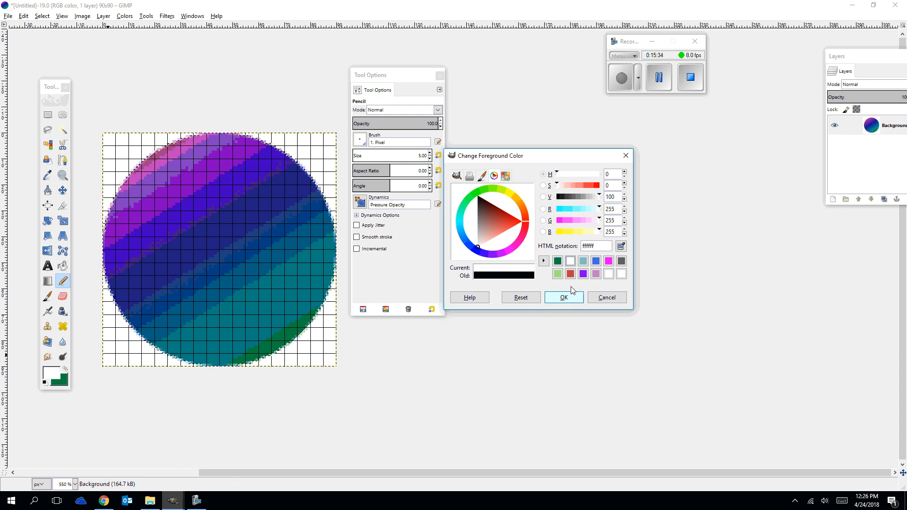
left_click(583, 262)
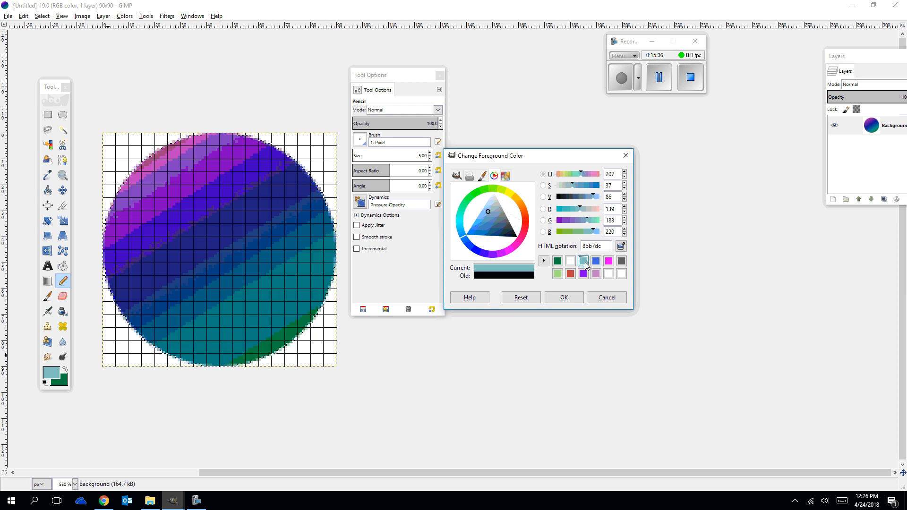
left_click(564, 297)
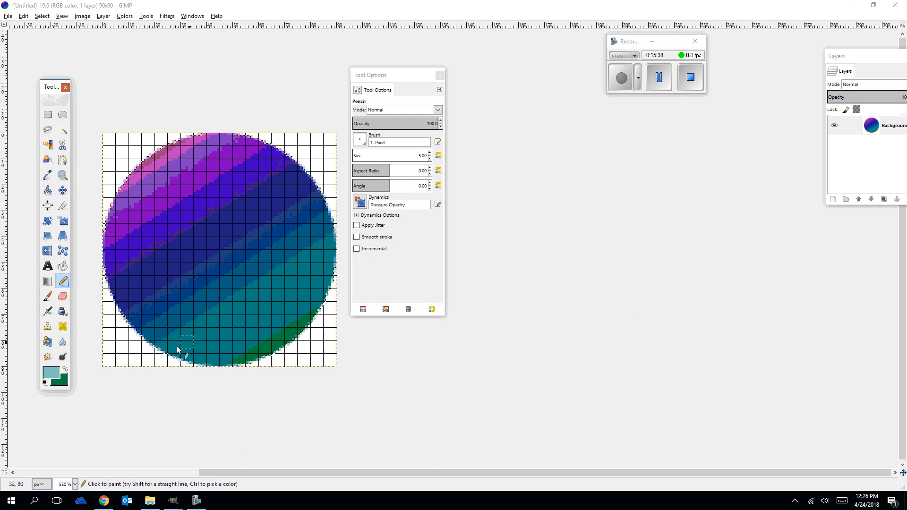
Draw a rectangular outline about 25 px wide and 45 px tall on the circle's left half with straight light blue Pencil lines.
left_click(149, 308)
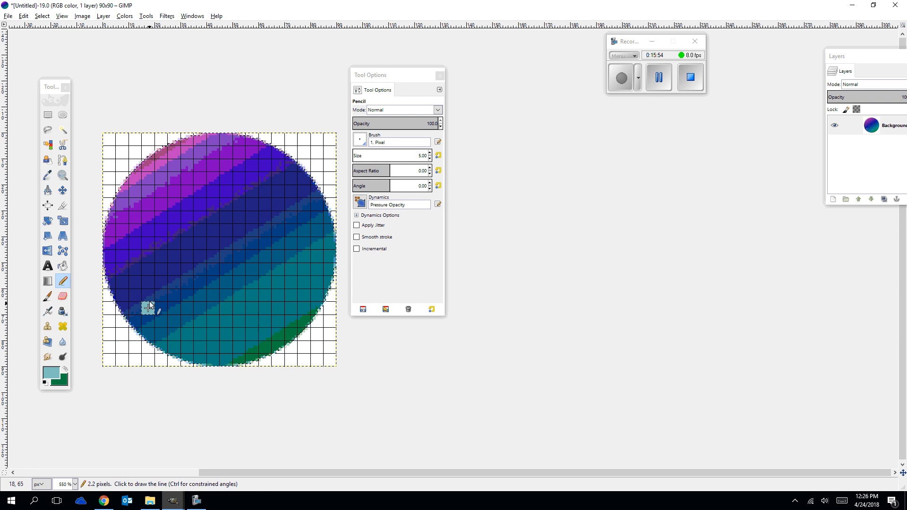
left_click(147, 192, "shift")
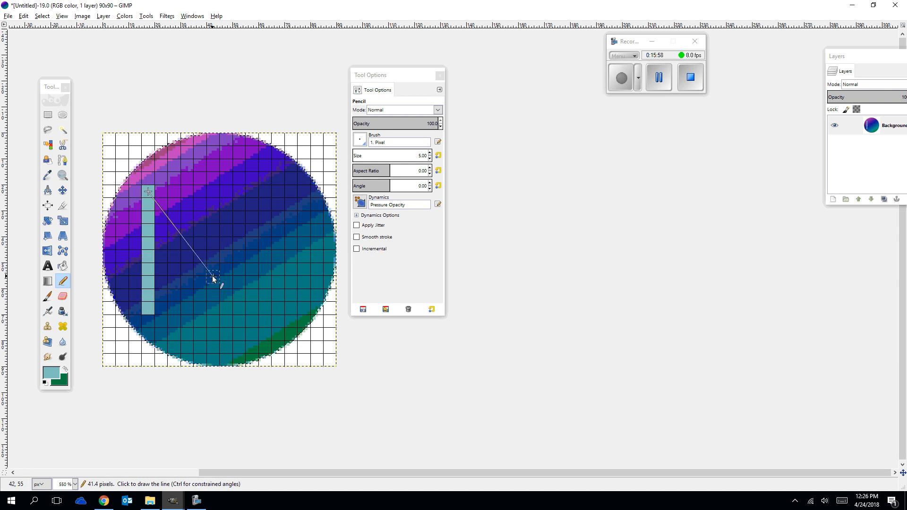
left_click(211, 190, "shift")
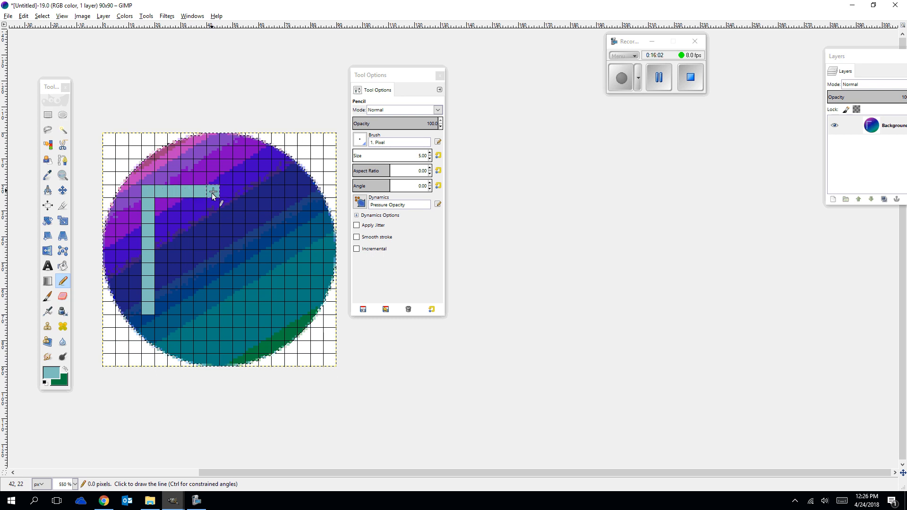
left_click(211, 307, "shift")
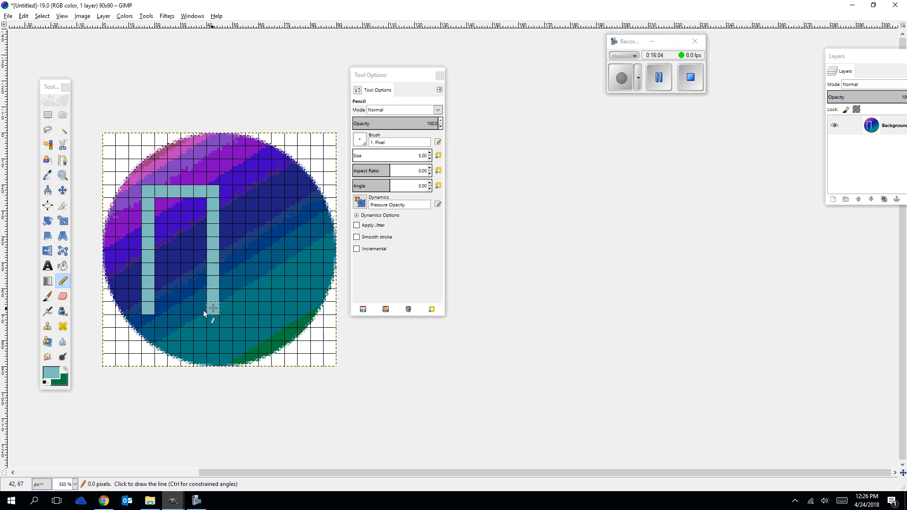
left_click(157, 309, "shift")
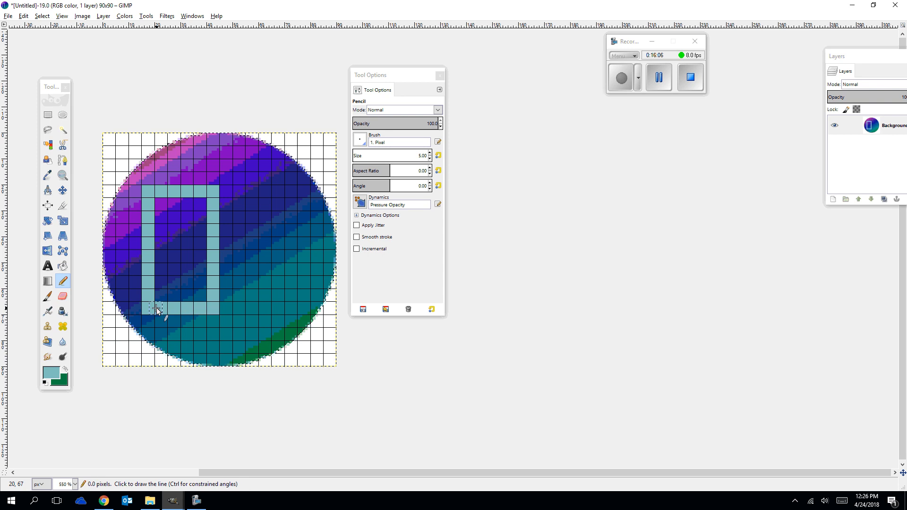
Draw a second outline about 25 px wide and 45 px tall behind the first rectangle, offset up and to the right.
left_click(173, 177)
left_click(173, 165, "shift")
left_click(238, 167, "shift")
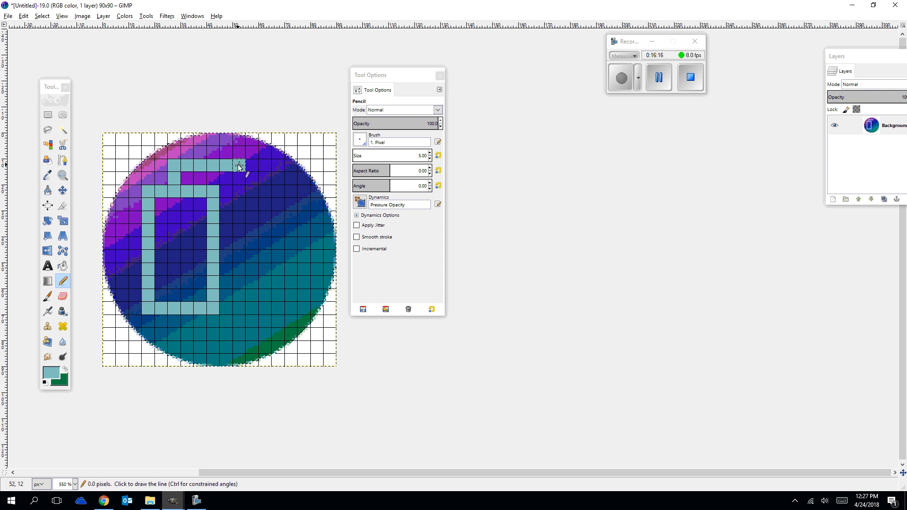
left_click(239, 284, "shift")
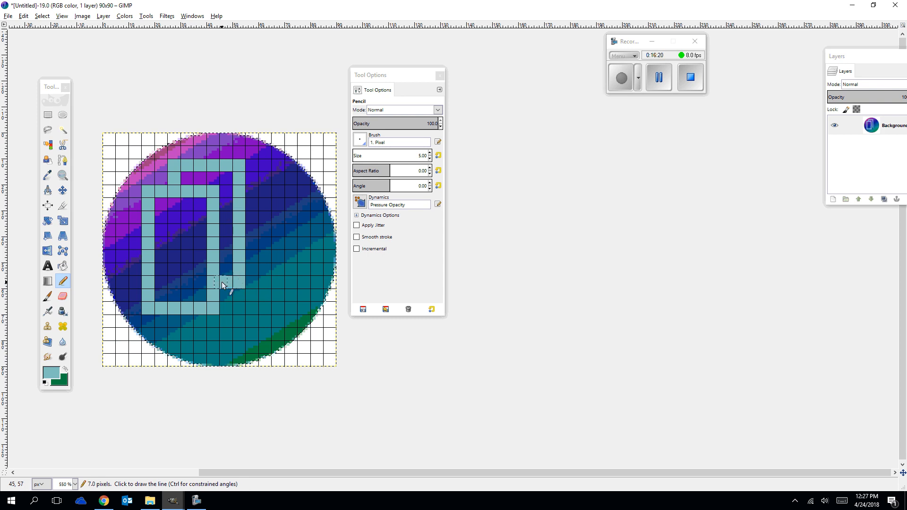
left_click(222, 281, "shift")
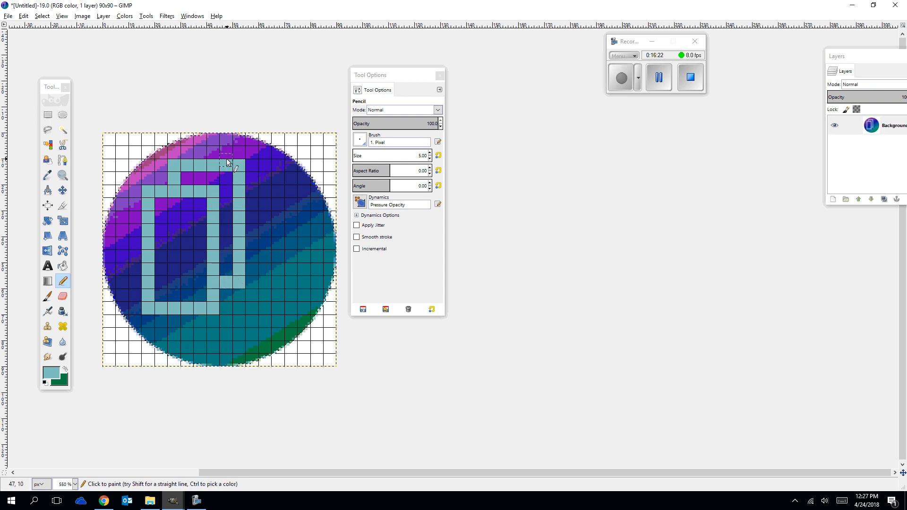
Draw a third overlapping outline about 25 px wide and 45 px tall behind the second, starting at the circle's upper edge.
left_click(213, 154)
left_click(213, 140)
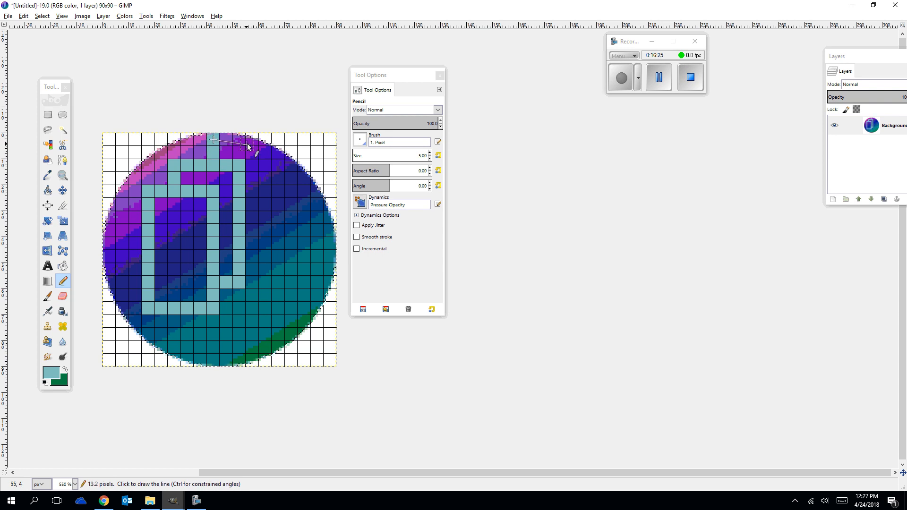
left_click(279, 140)
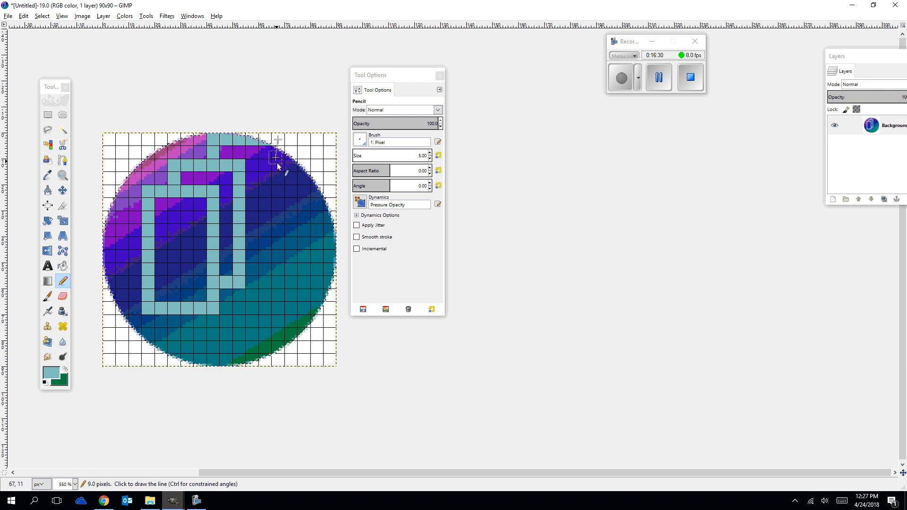
left_click(278, 256, "shift")
left_click(251, 256, "shift")
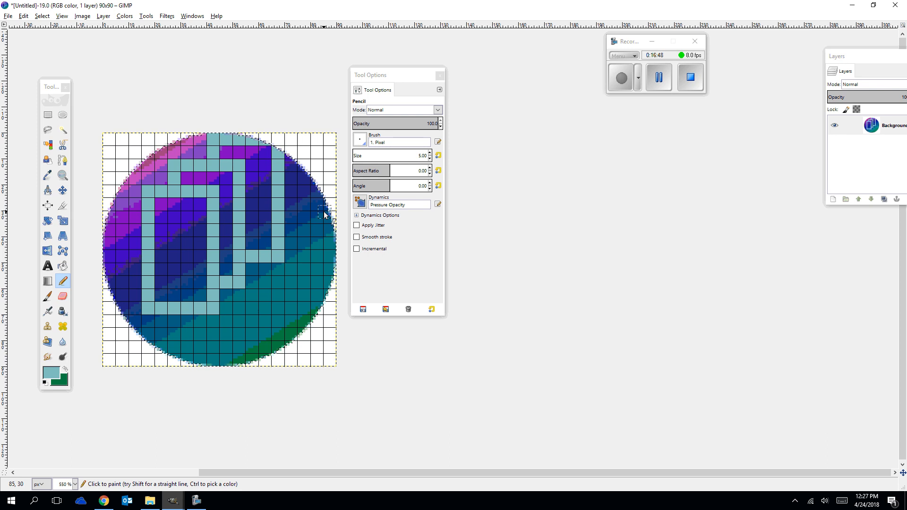
Undo the strokes of the three overlapping outlines back to the first dab at the lower-left corner.
key("ctrl+z")
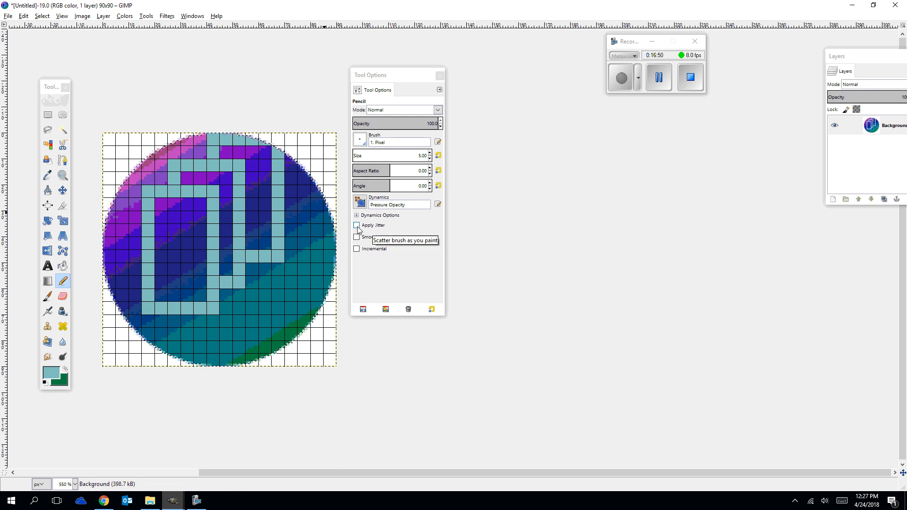
key("ctrl+z")
key("ctrl+z")
key("ctrl+z")
key("ctrl+z")
key("ctrl+z")
key("ctrl+z")
key("ctrl+z")
key("ctrl+z")
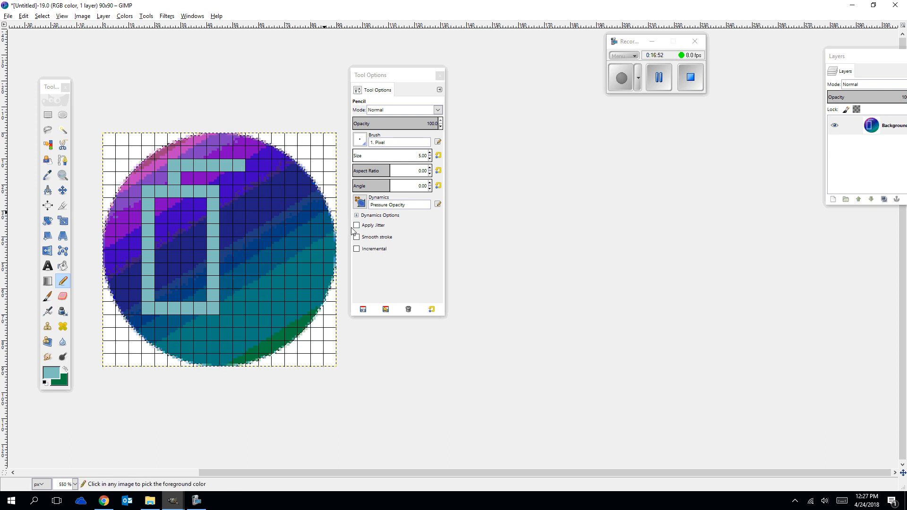
key("ctrl+z")
key("ctrl+z")
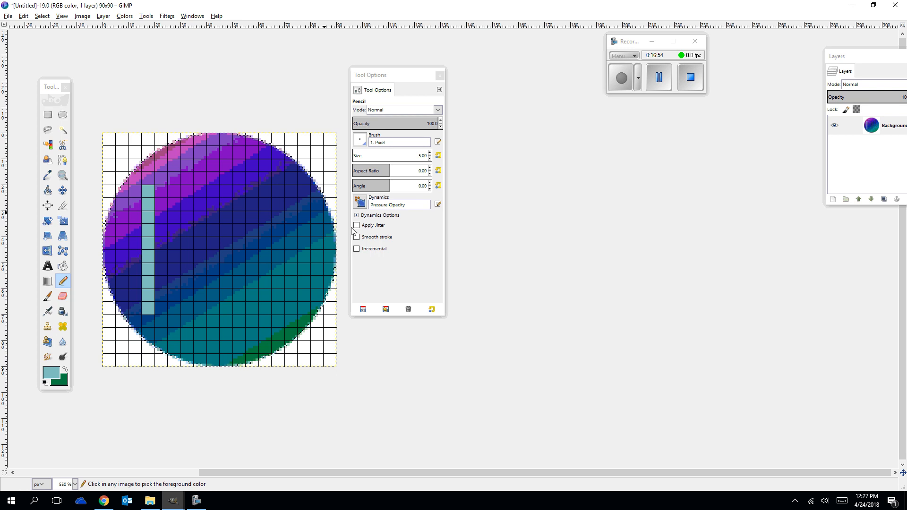
Extend the remaining dab one grid cell down and draw a shorter rectangular outline from it, about 24 px wide and 35 px tall.
left_click(148, 324)
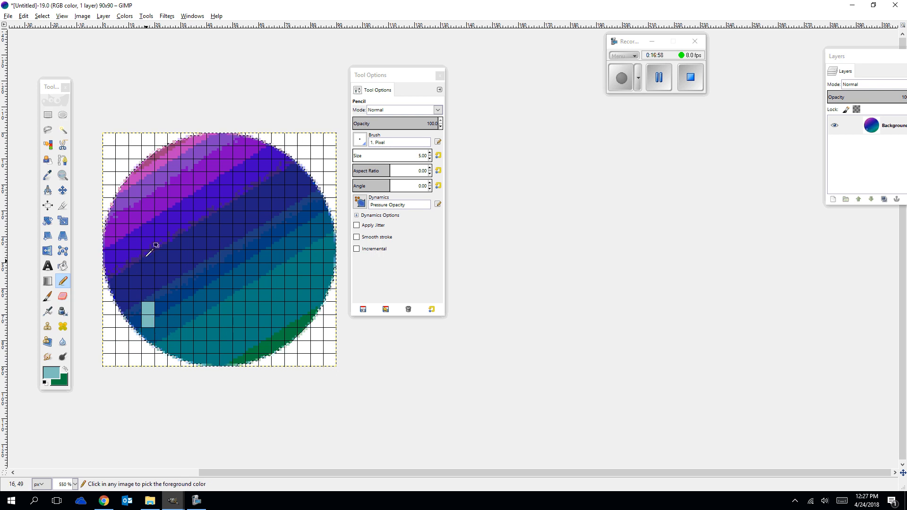
left_click(149, 230, "shift")
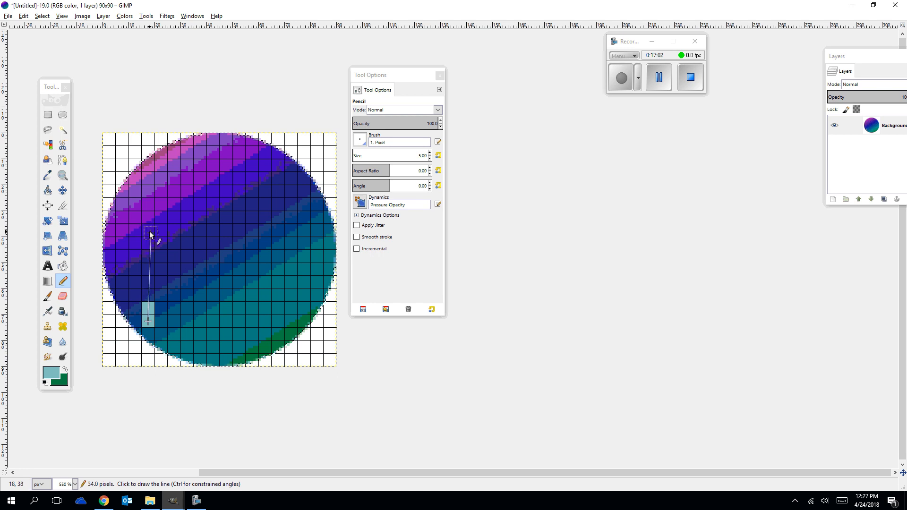
left_click(211, 231, "shift")
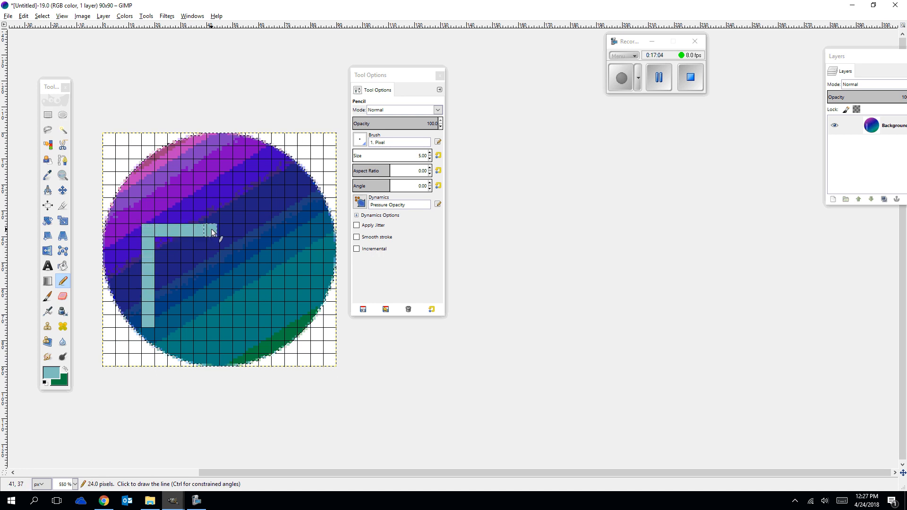
left_click(211, 321, "shift")
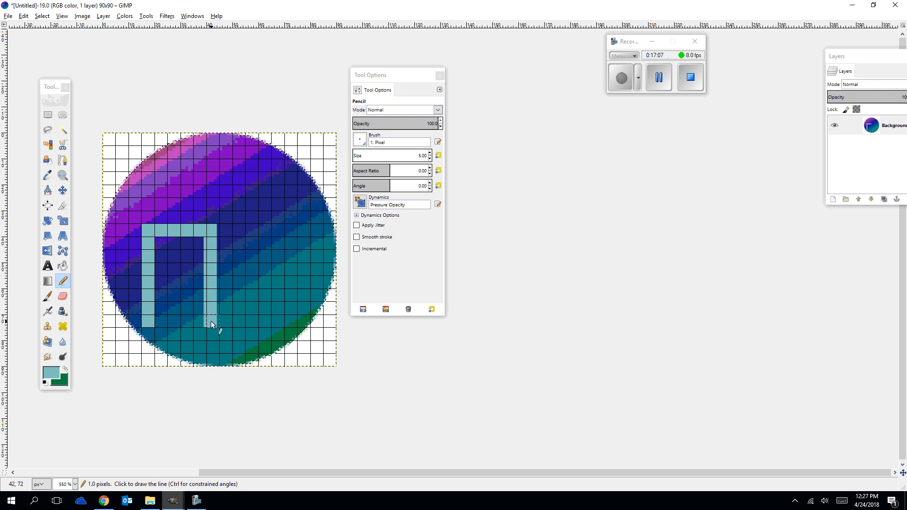
left_click(160, 324, "shift")
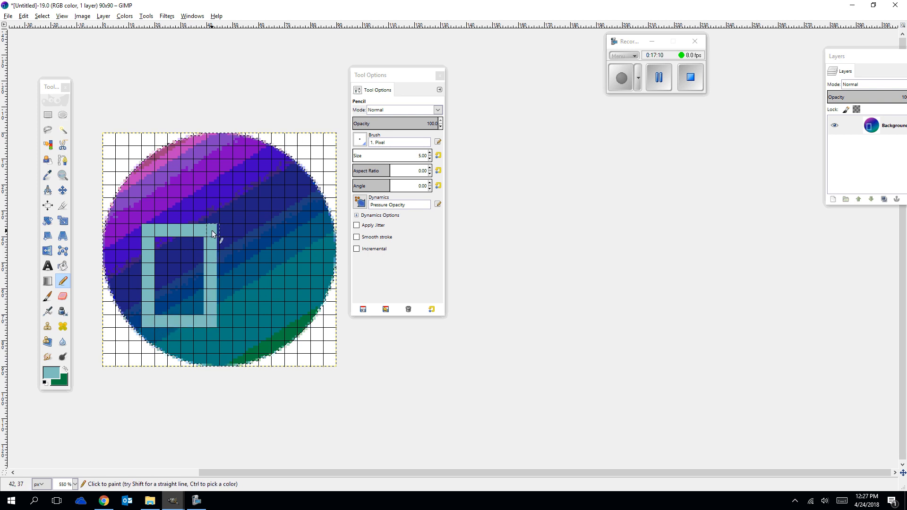
Undo the shorter rectangle's misaligned lines and redraw its top, right and bottom sides along the grid cells.
key("ctrl+z")
key("ctrl+z")
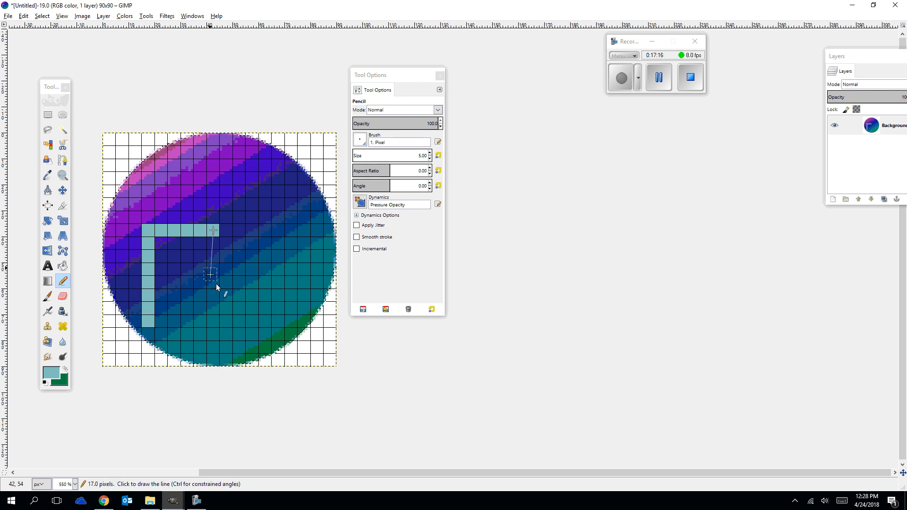
left_click(212, 320)
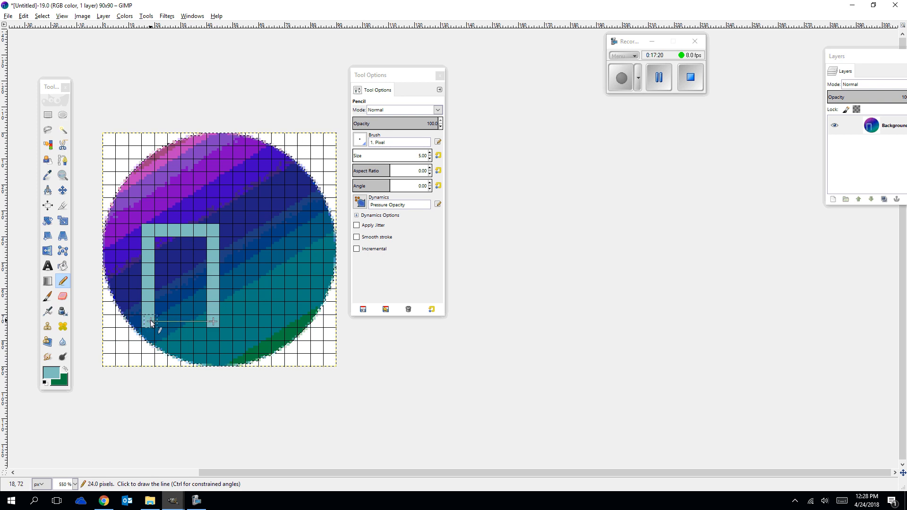
left_click(148, 322)
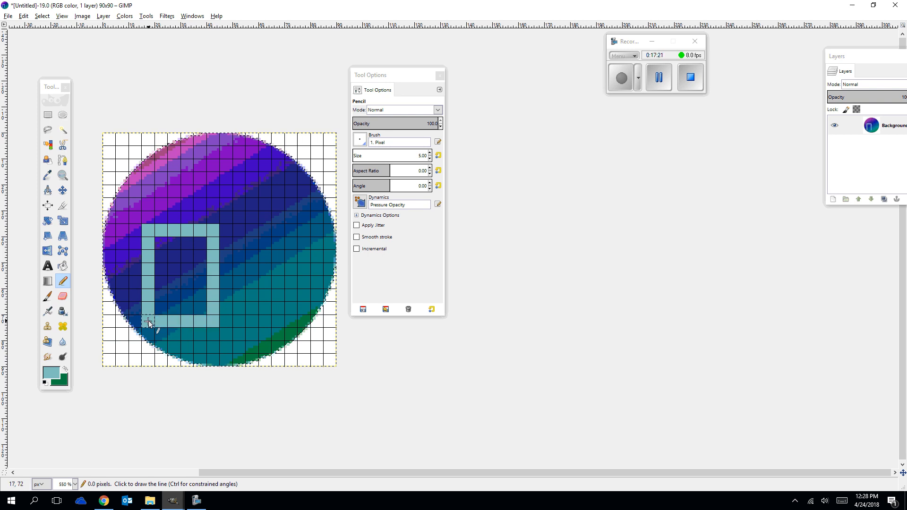
Draw a second outline behind the shorter rectangle, offset up and right, with a top line about 25 px long.
left_click(173, 217)
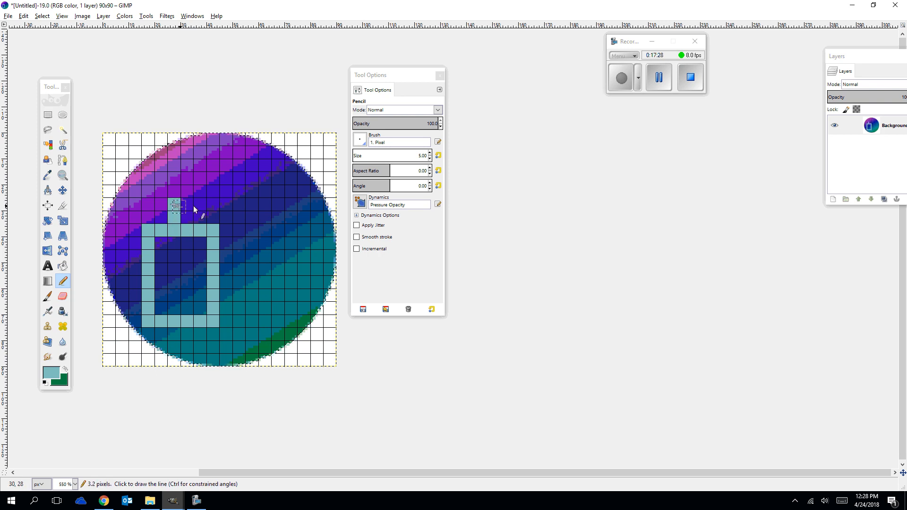
left_click(240, 205, "shift")
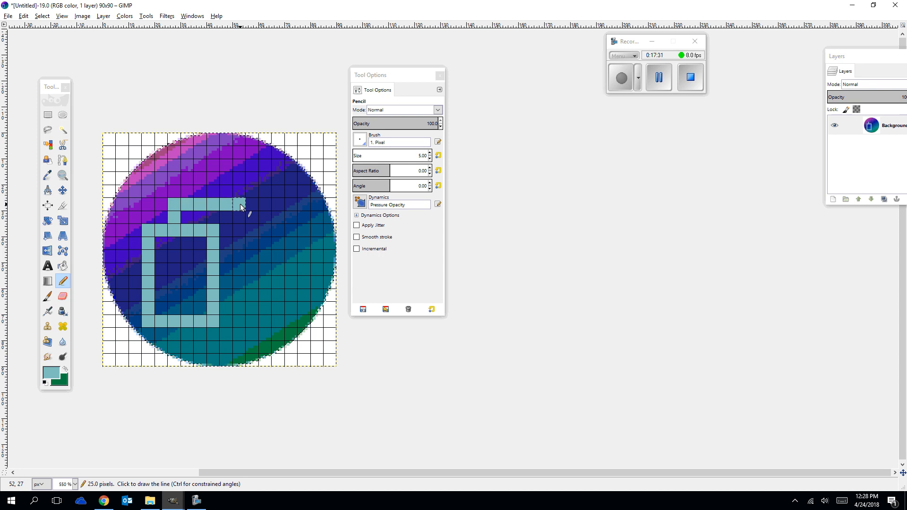
left_click(239, 296, "shift")
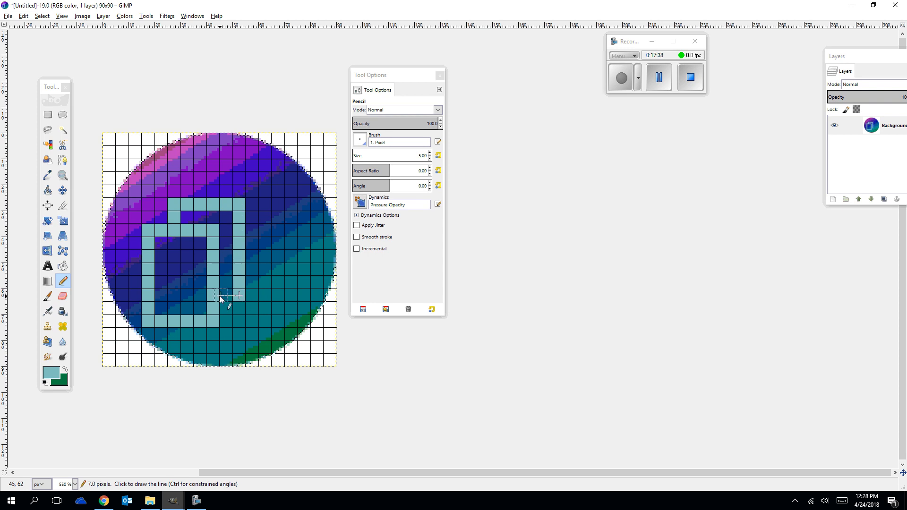
left_click(220, 296, "shift")
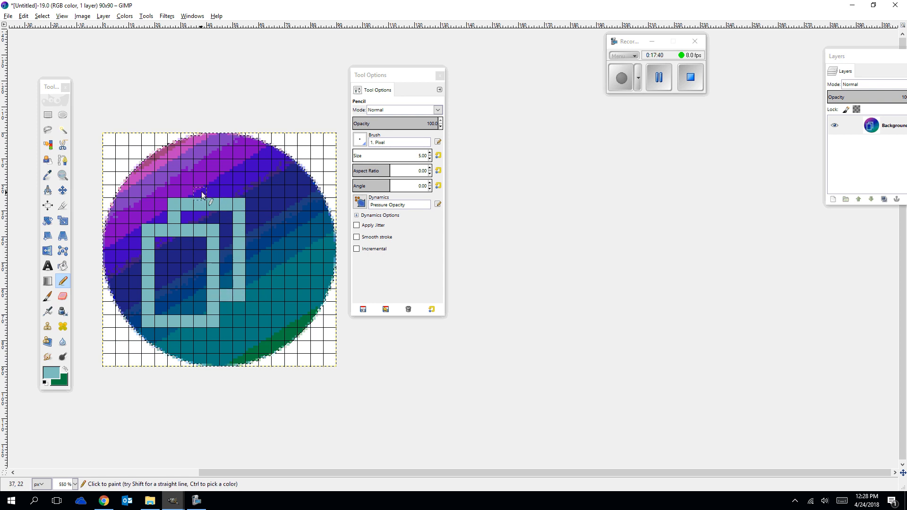
Draw a third outline behind the second shorter rectangle, offset up and right, ending its bottom line at the second outline.
left_click(201, 192)
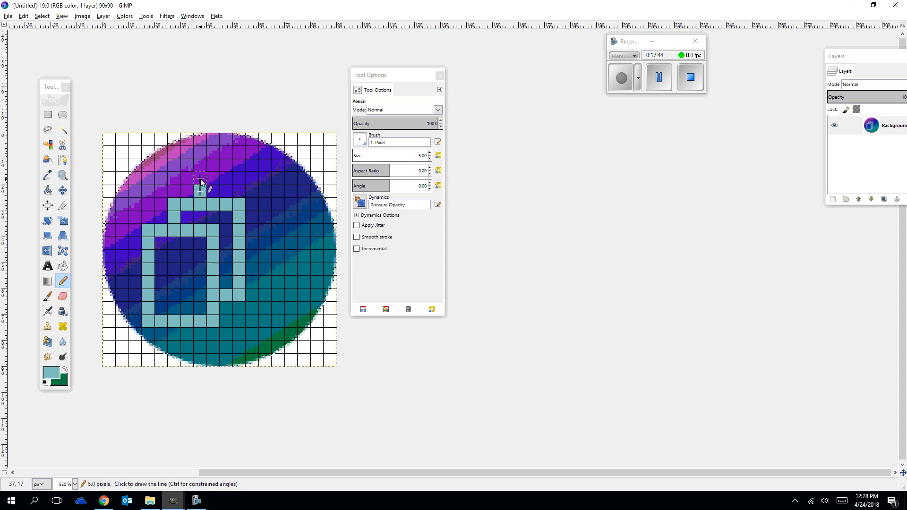
left_click(266, 180, "shift")
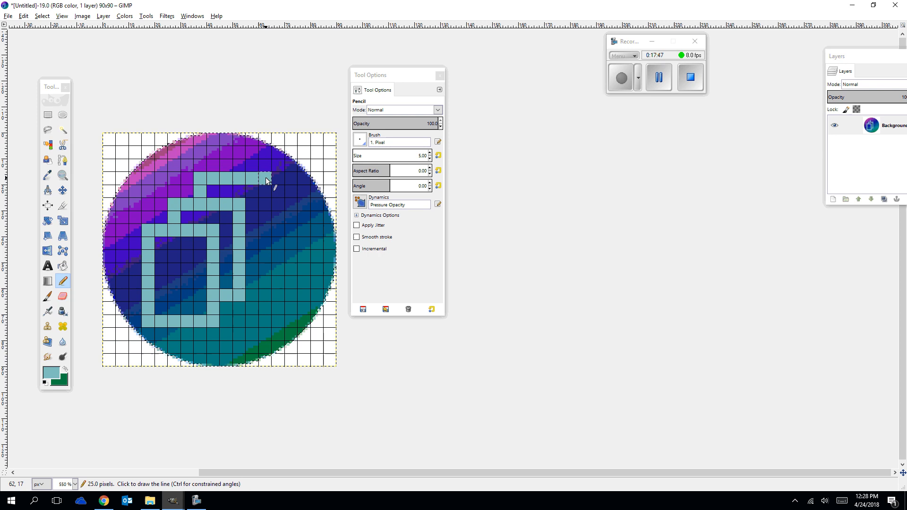
left_click(264, 271, "shift")
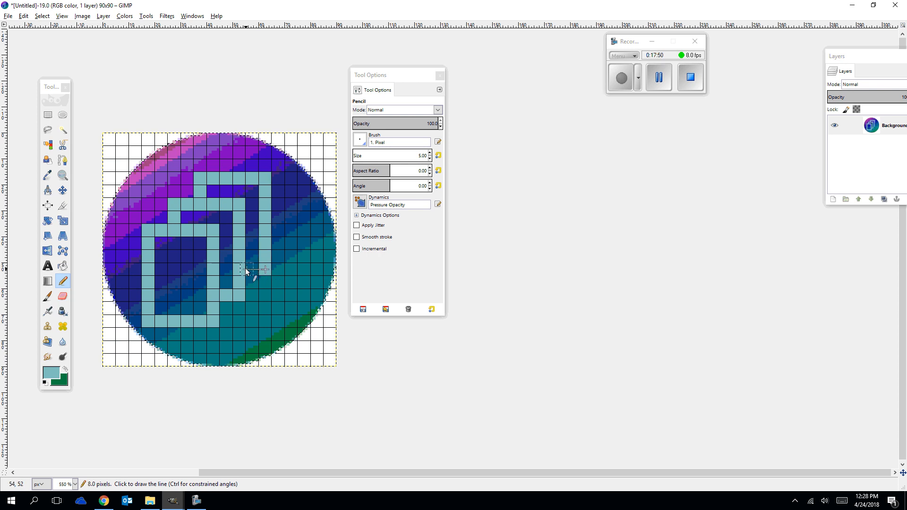
left_click(243, 270, "shift")
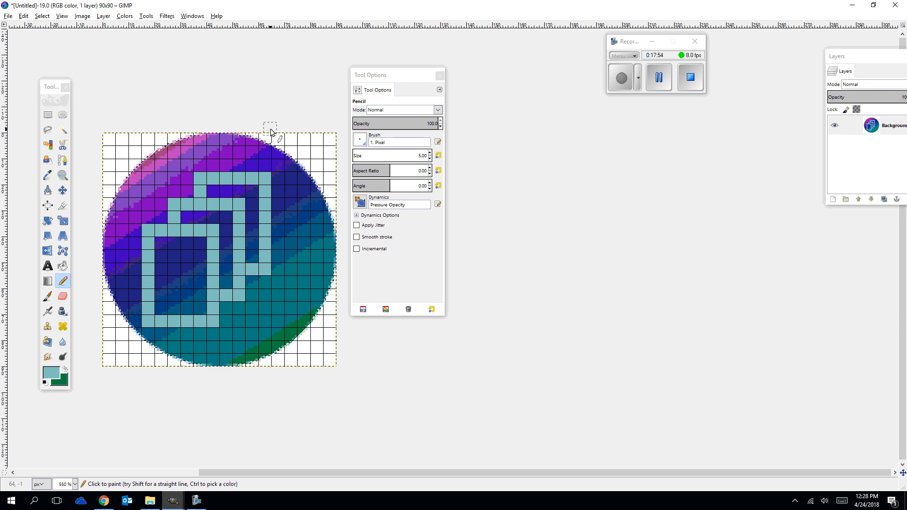
Undo all the light blue Pencil strokes on the gradient circle, including the first dab.
scroll(291, 101, "down", 2)
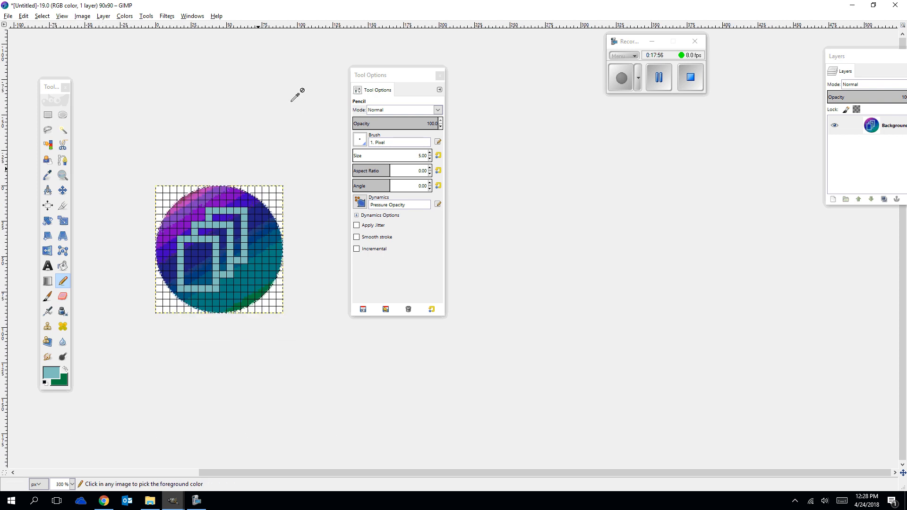
scroll(290, 101, "up", 2)
scroll(291, 101, "up", 2)
scroll(290, 101, "down", 3)
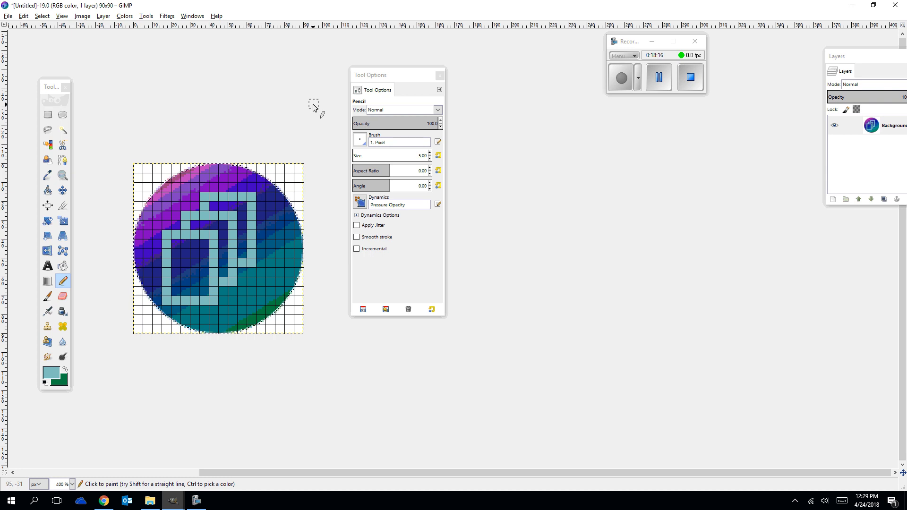
key("ctrl")
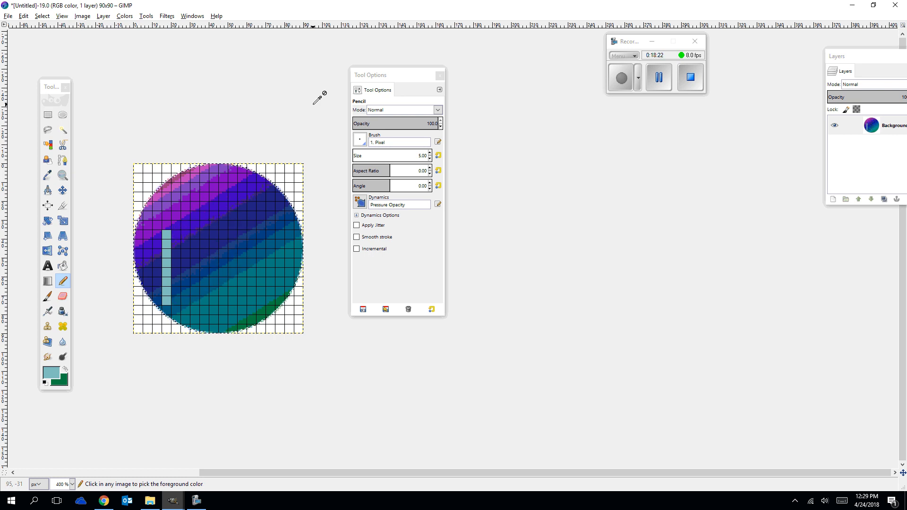
key("ctrl+z")
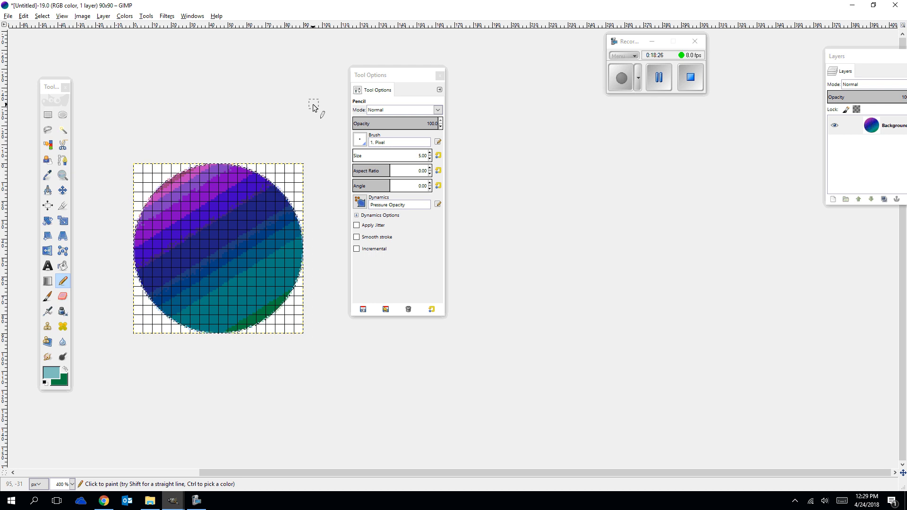
Switch to Chrome and search Google Images for "home icon" in a new tab.
left_click(852, 5)
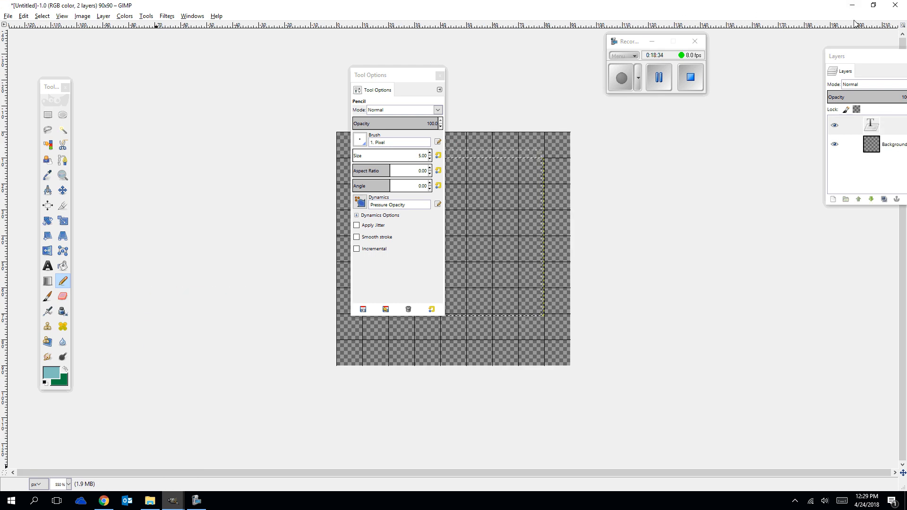
left_click(852, 6)
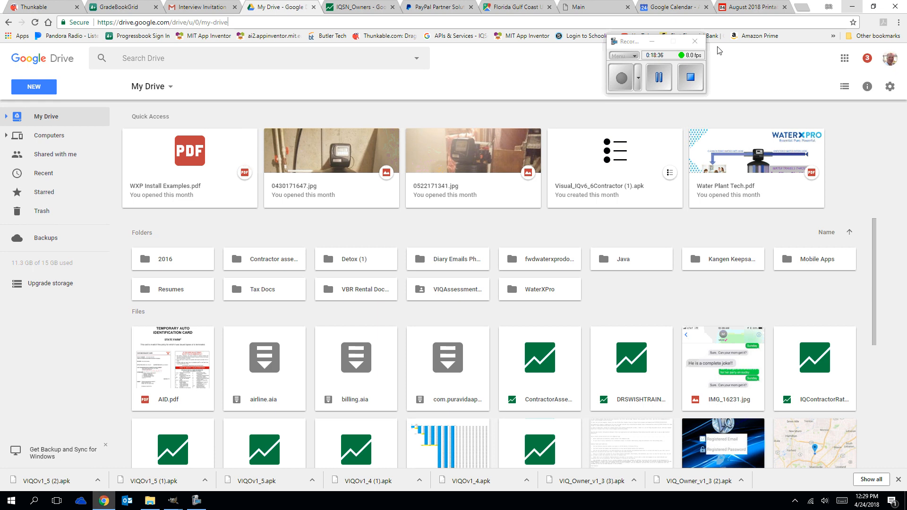
left_click(801, 7)
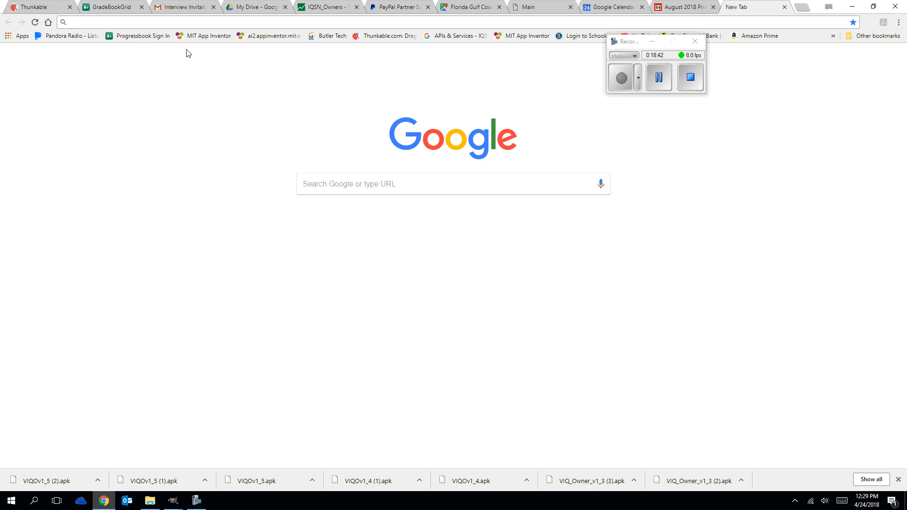
type("home icon")
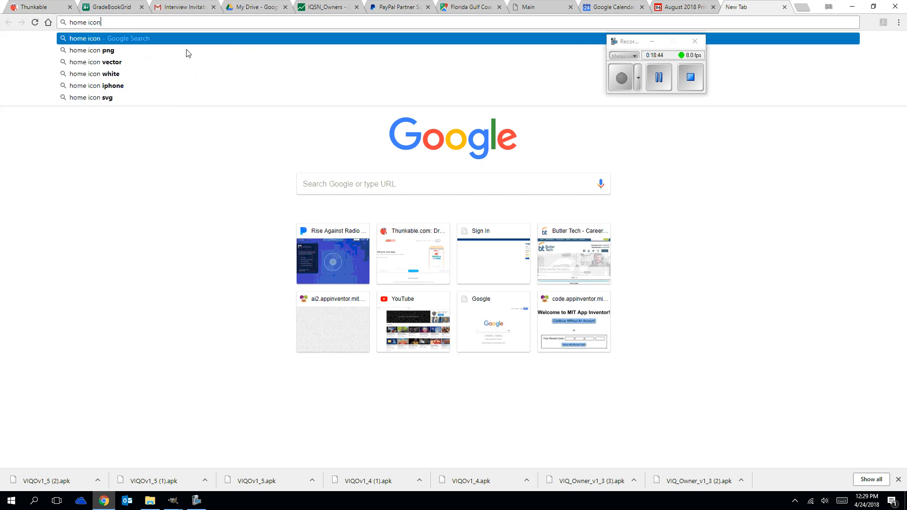
key("Return")
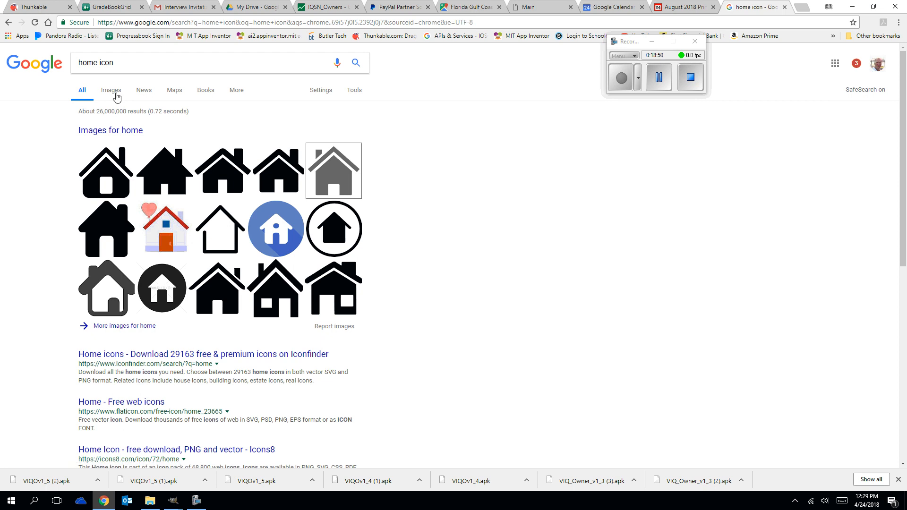
left_click(111, 92)
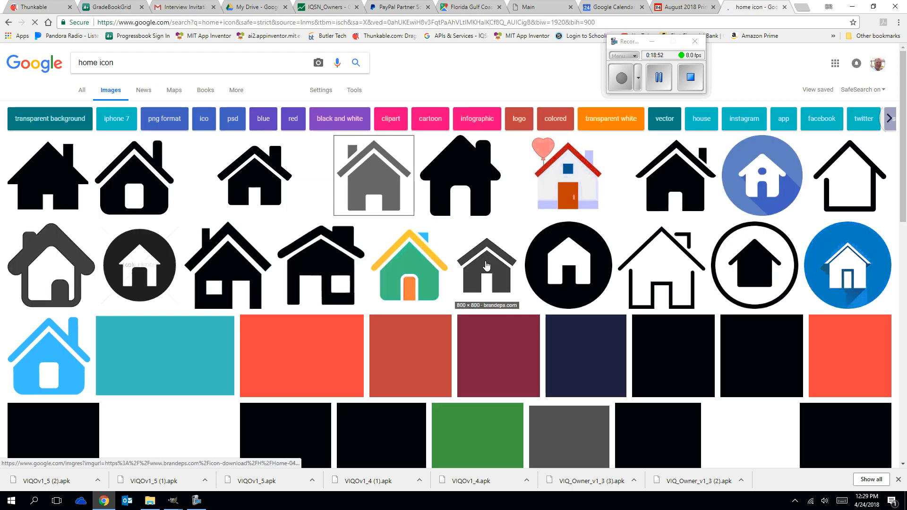
Examine the home icon image results for simple house outlines suitable for drawing on the grid.
scroll(471, 261, "down", 2)
scroll(471, 261, "down", 10)
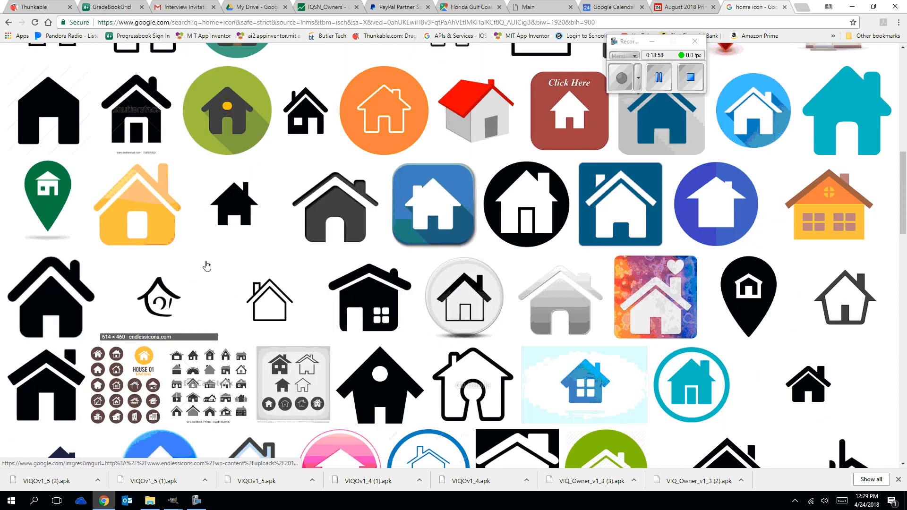
scroll(326, 259, "down", 4)
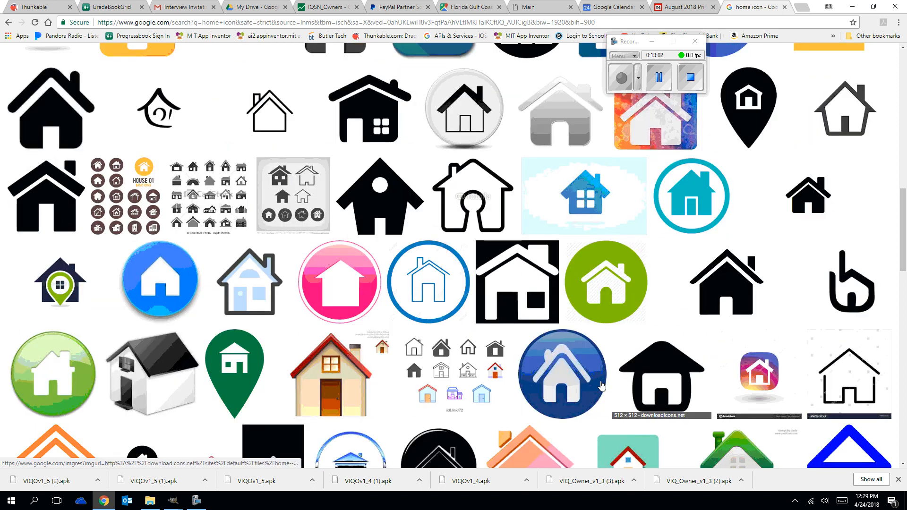
scroll(541, 308, "down", 6)
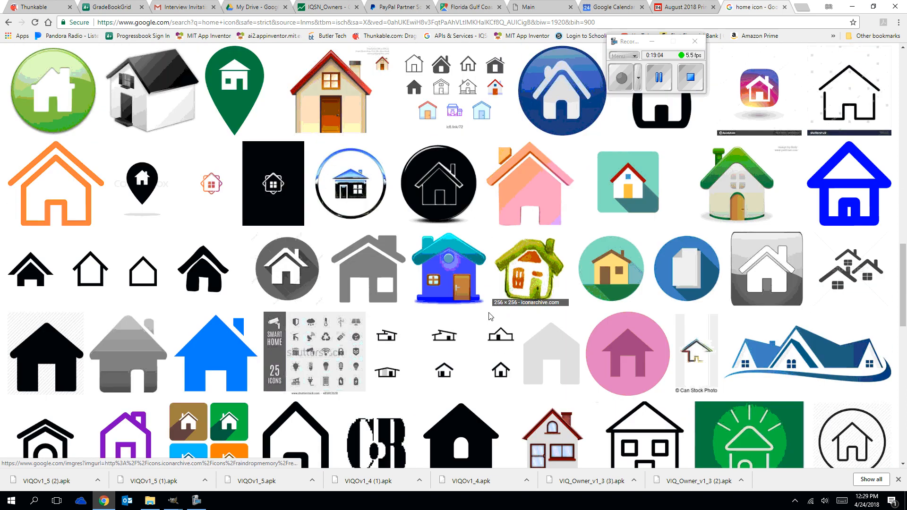
scroll(176, 387, "down", 7)
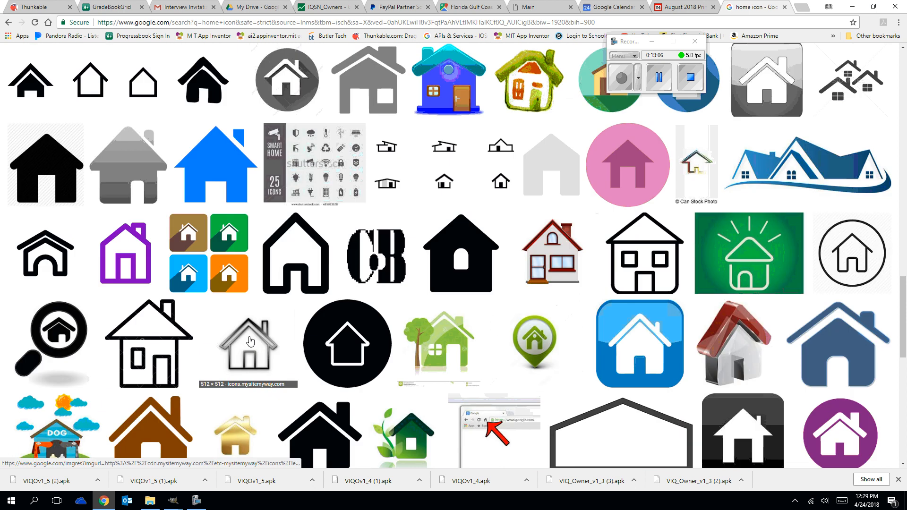
scroll(255, 337, "down", 6)
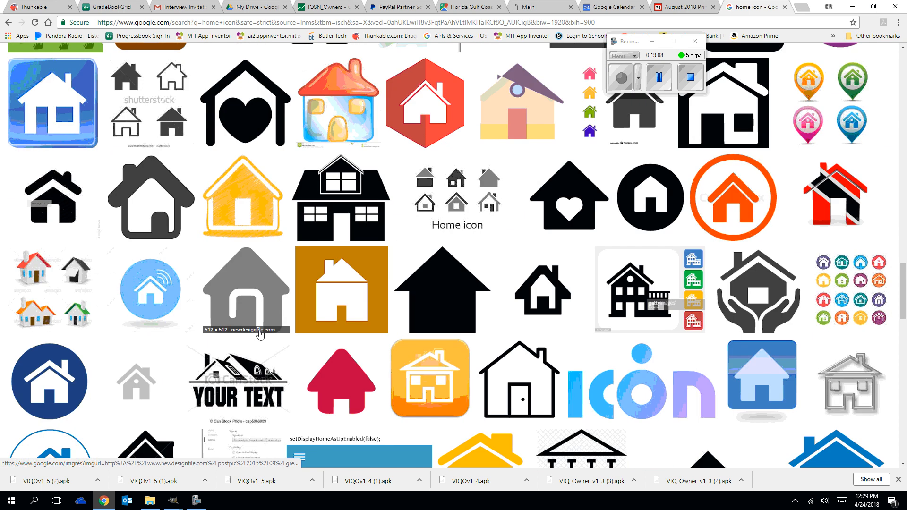
scroll(257, 330, "down", 4)
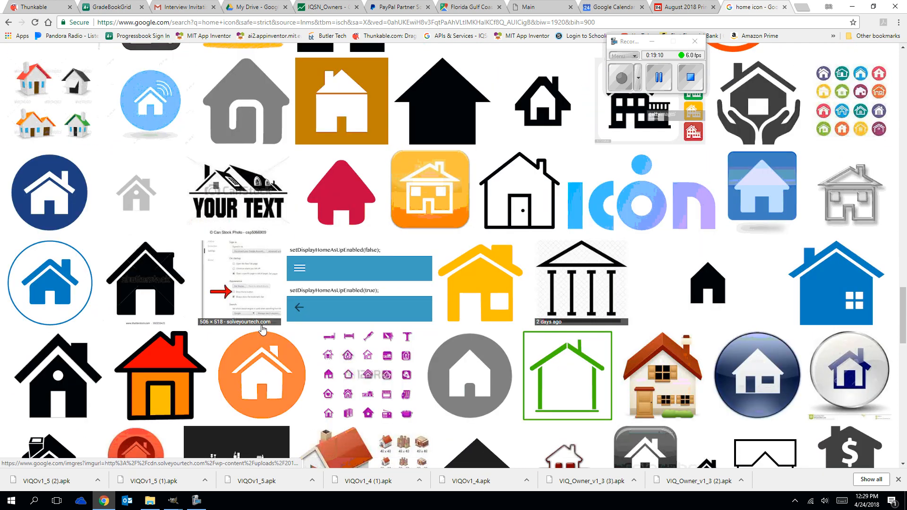
scroll(267, 329, "down", 10)
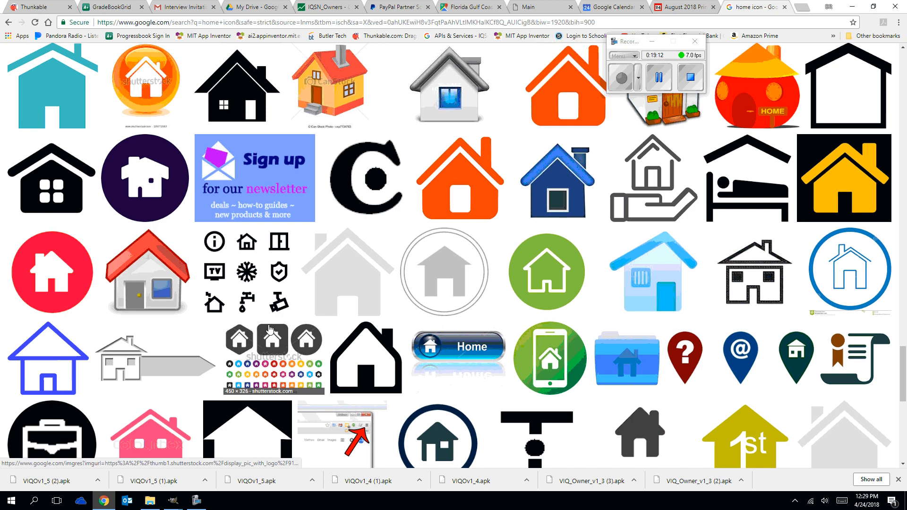
scroll(270, 329, "down", 5)
scroll(269, 329, "down", 3)
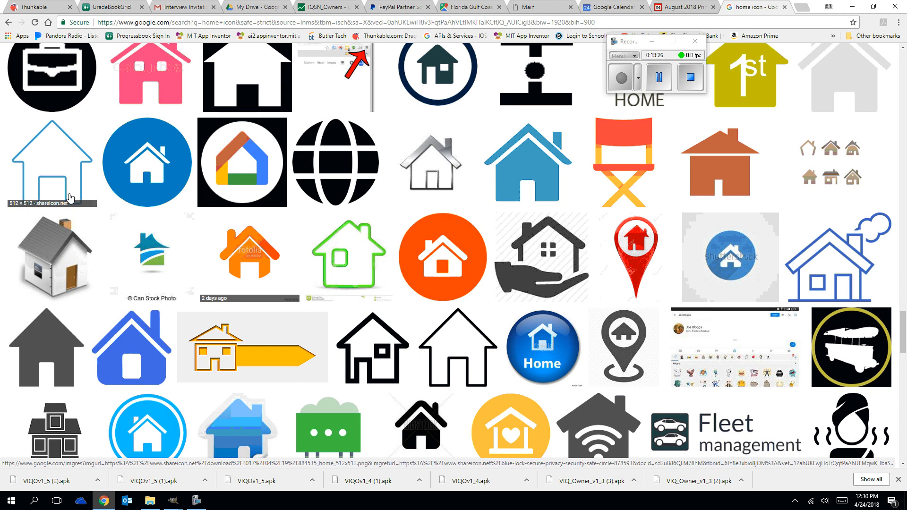
scroll(398, 210, "down", 7)
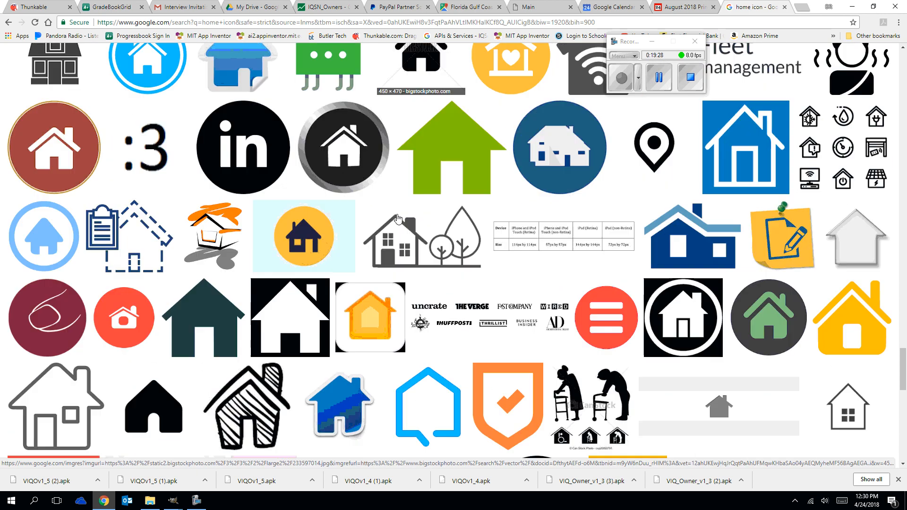
scroll(398, 218, "down", 4)
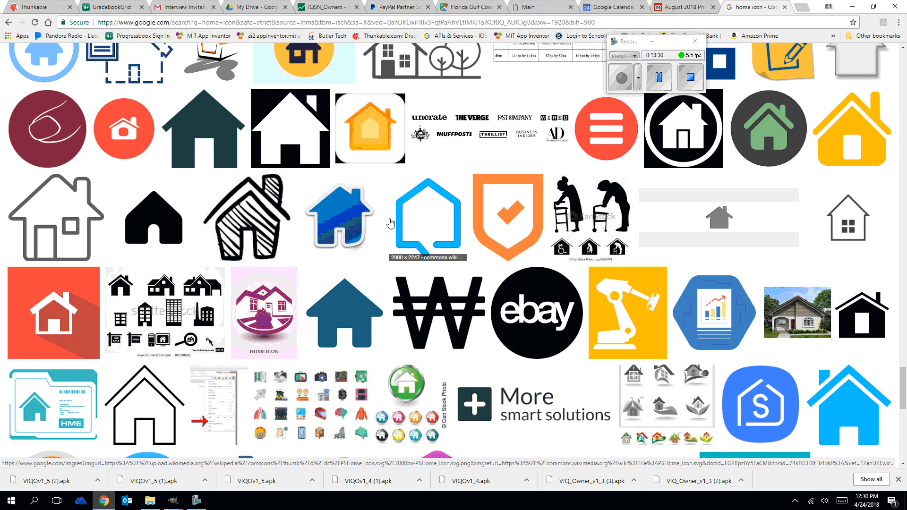
scroll(392, 220, "up", 9)
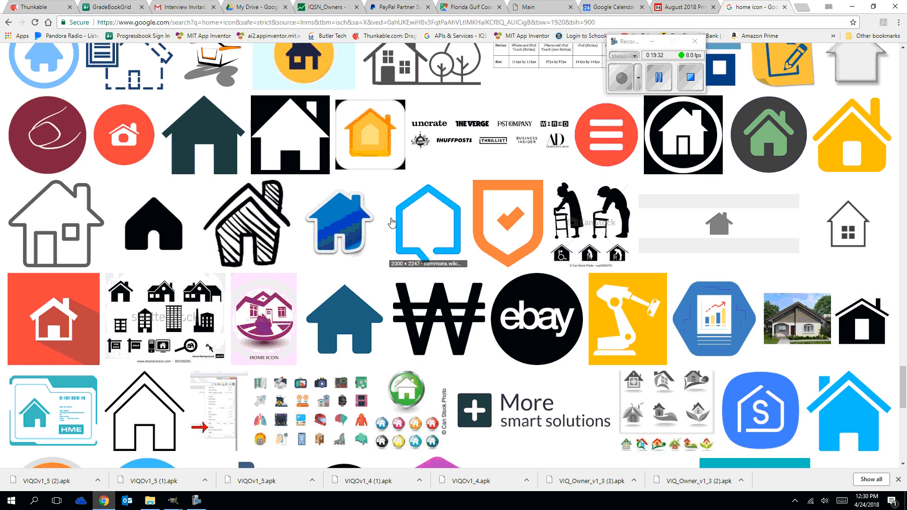
scroll(385, 221, "up", 4)
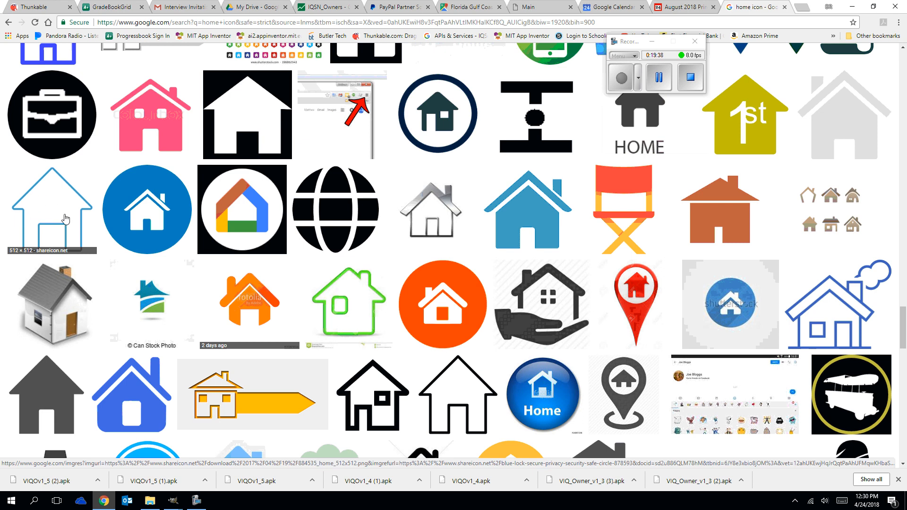
Switch back to GIMP and bring up the 90x90 gradient circle image, [Untitled]-19.0.
left_click(174, 502)
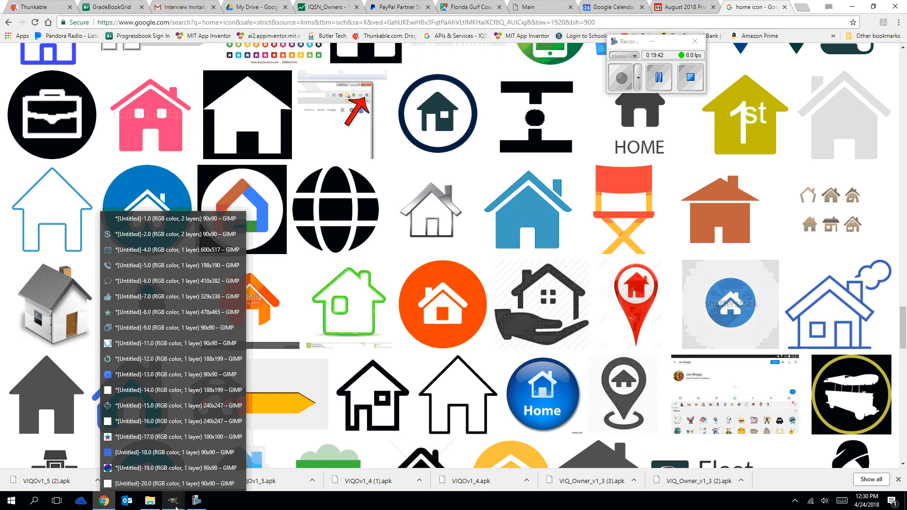
left_click(176, 506)
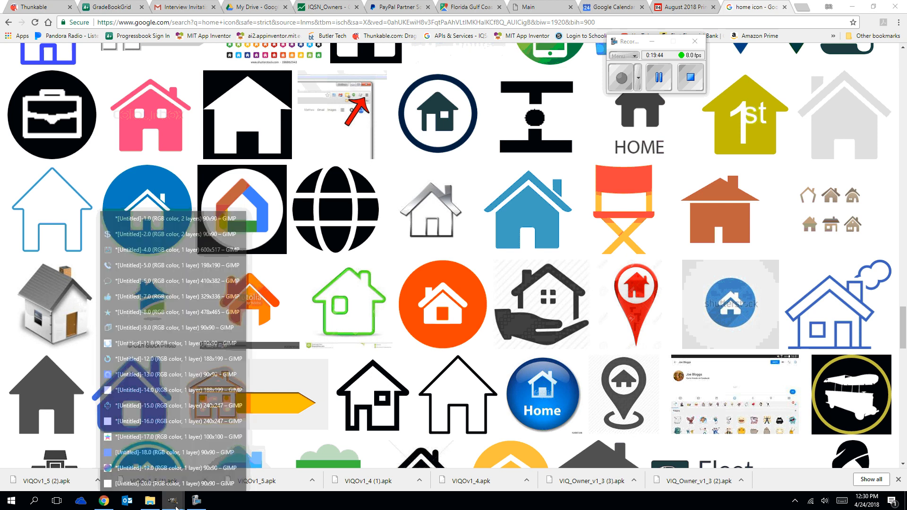
left_click(176, 506)
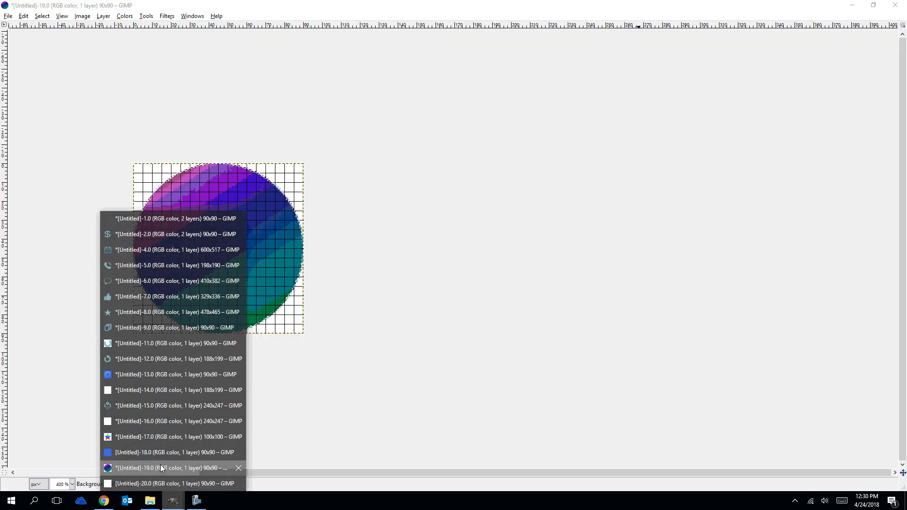
left_click(160, 466)
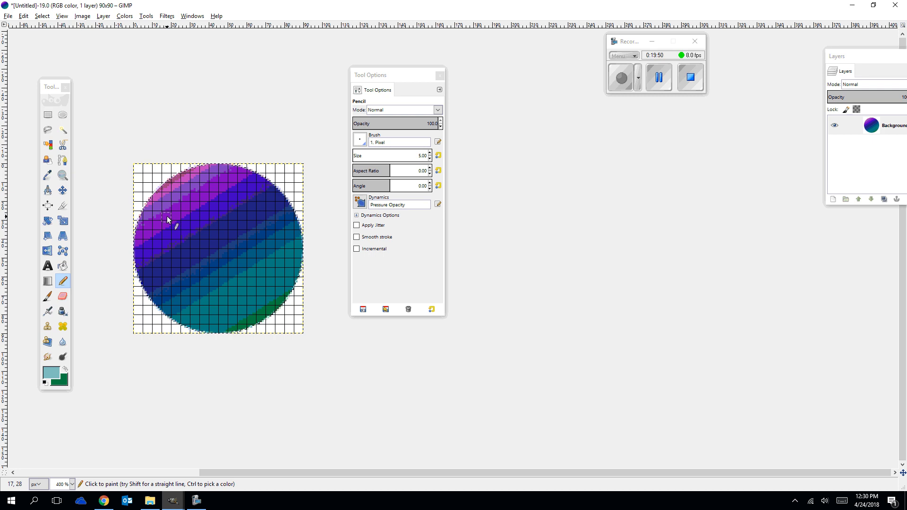
Pencil the house's left wall, left eave and a left roof slope about 44 px long up to the circle's top.
left_click(176, 291)
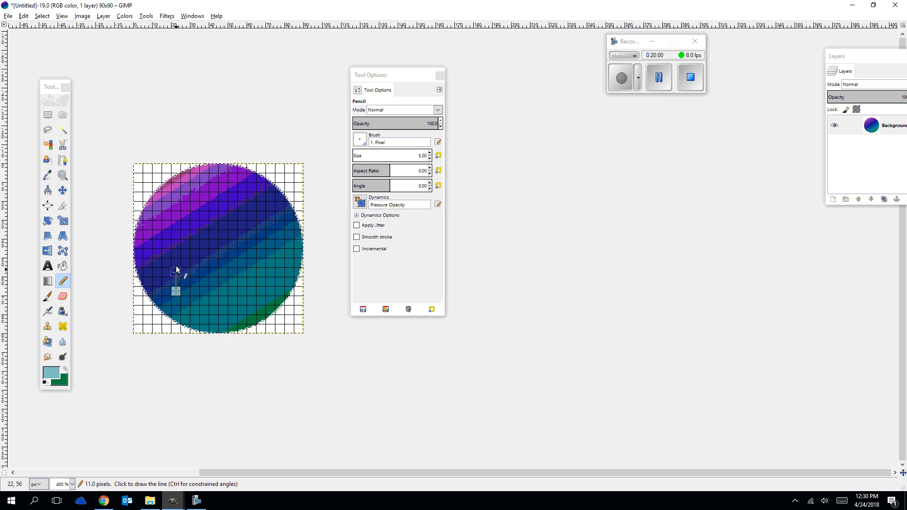
left_click(175, 233, "shift")
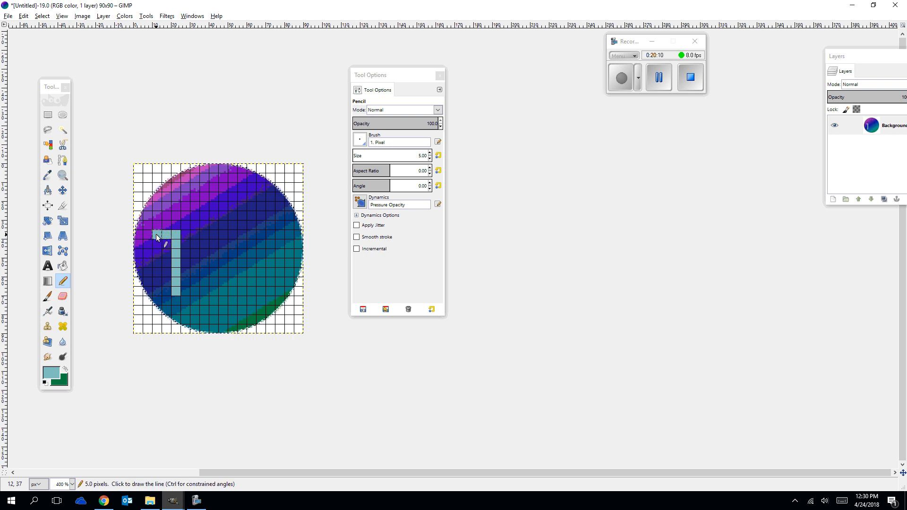
left_click(156, 235, "shift")
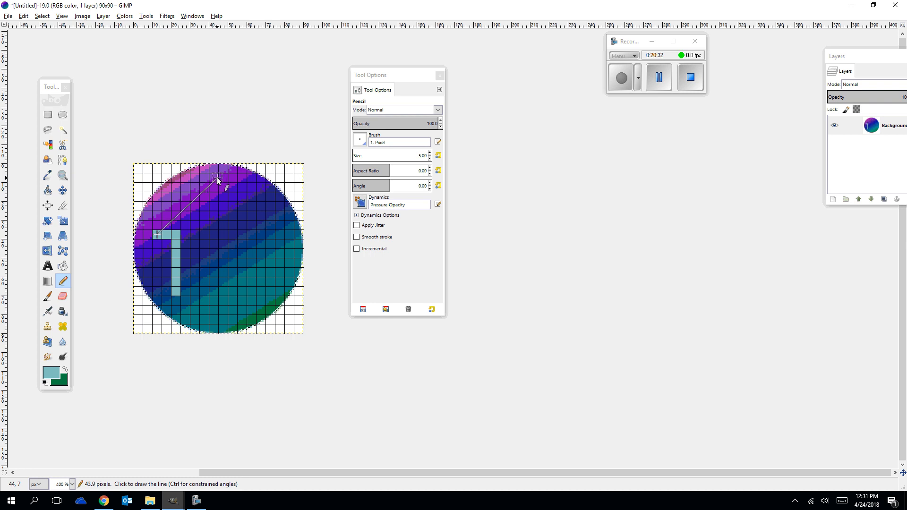
left_click(218, 179, "shift")
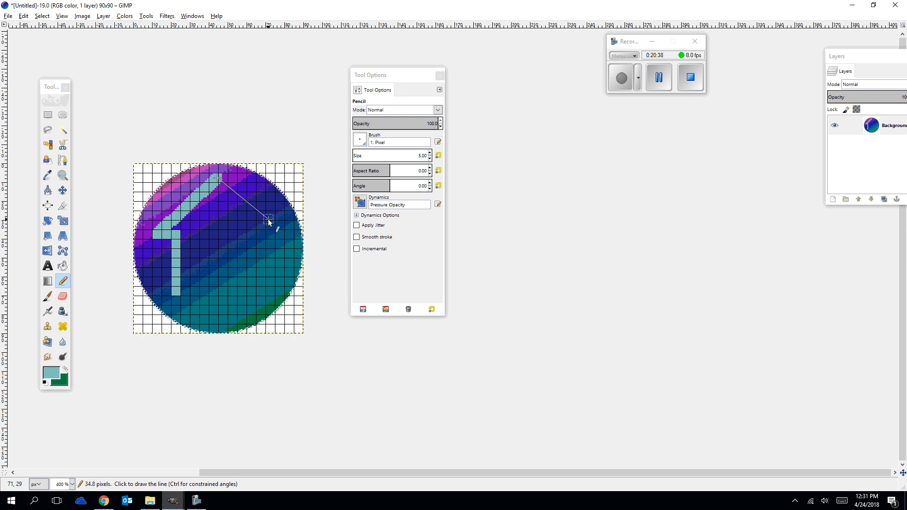
Draw the base line from the left wall to the doorway, and outline the doorway's left side, top and right side.
left_click(185, 290)
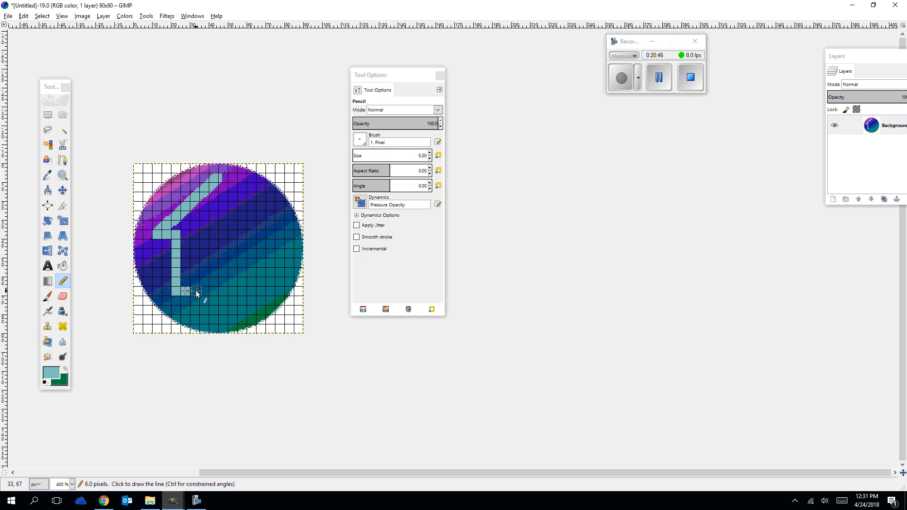
left_click(203, 290, "shift")
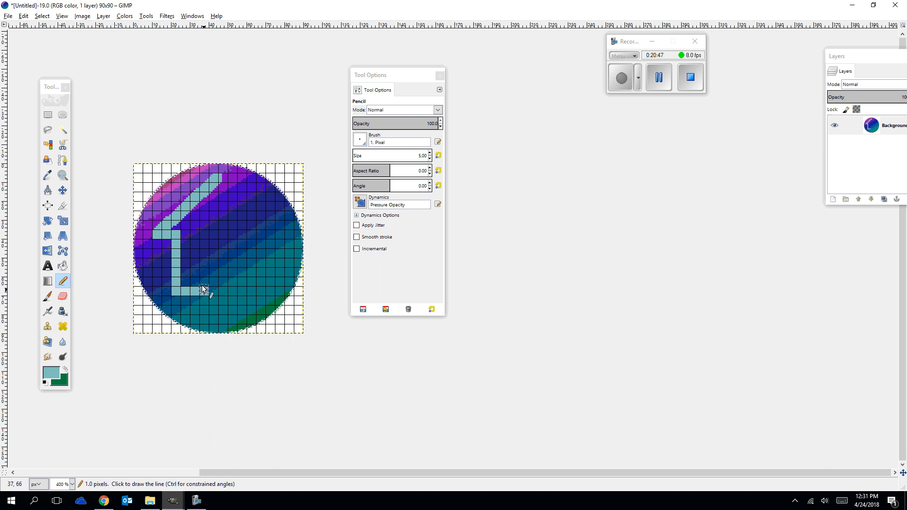
left_click(204, 255, "shift")
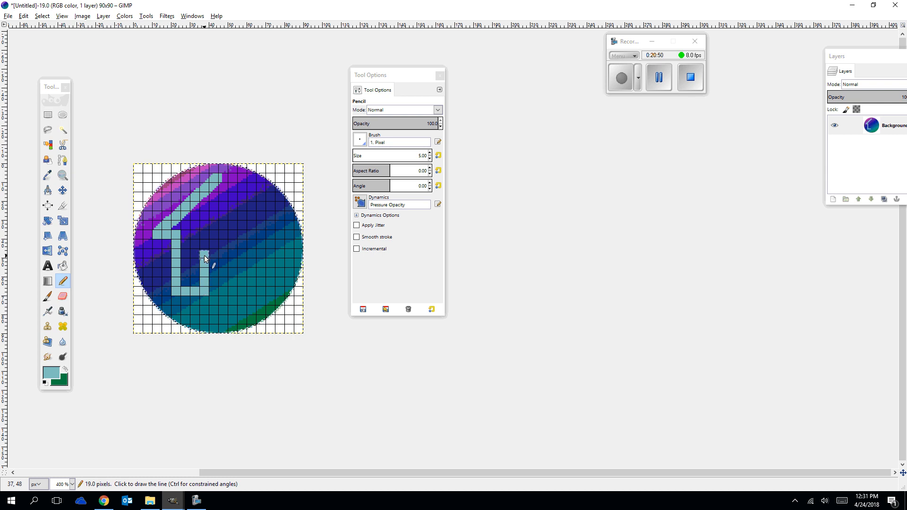
left_click(232, 254, "shift")
left_click(231, 290, "shift")
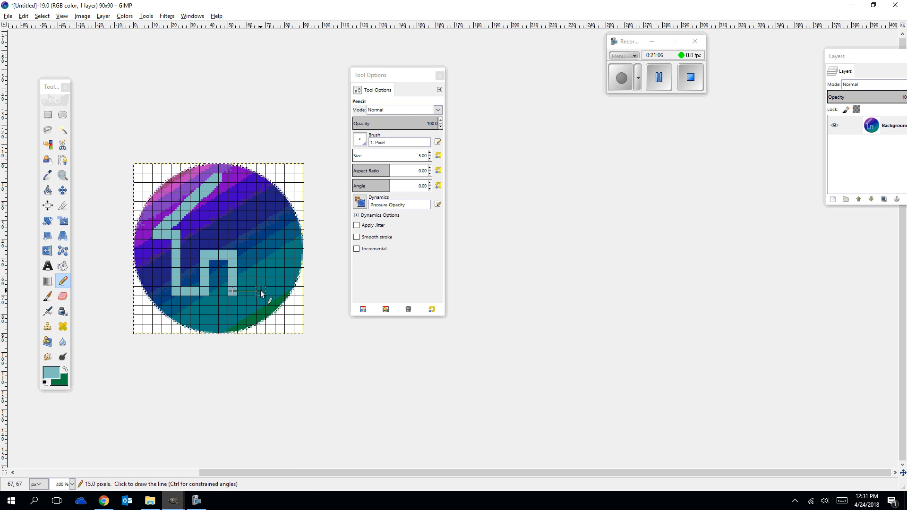
Complete the house with a 15 px right base line, right wall, right eave and a roof slope about 43 px long to the peak.
left_click(260, 291, "shift")
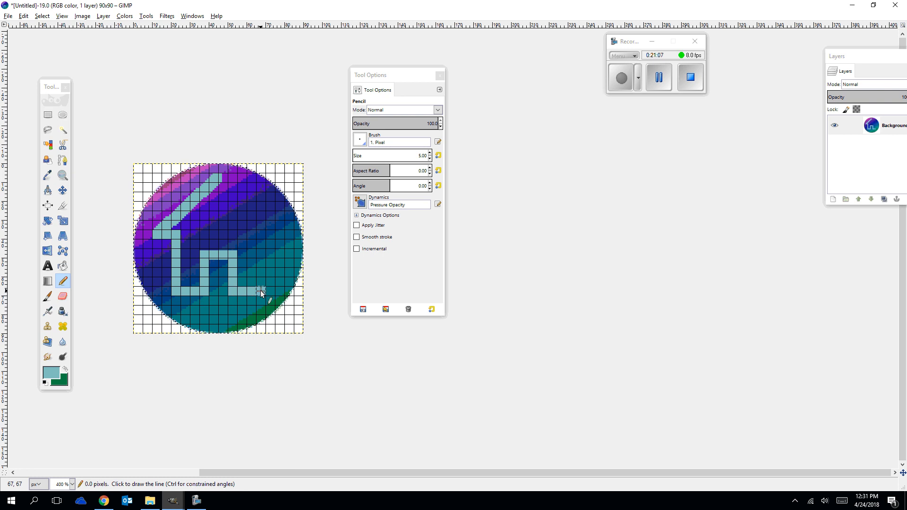
left_click(260, 235, "shift")
left_click(280, 234, "shift")
left_click(221, 178, "shift")
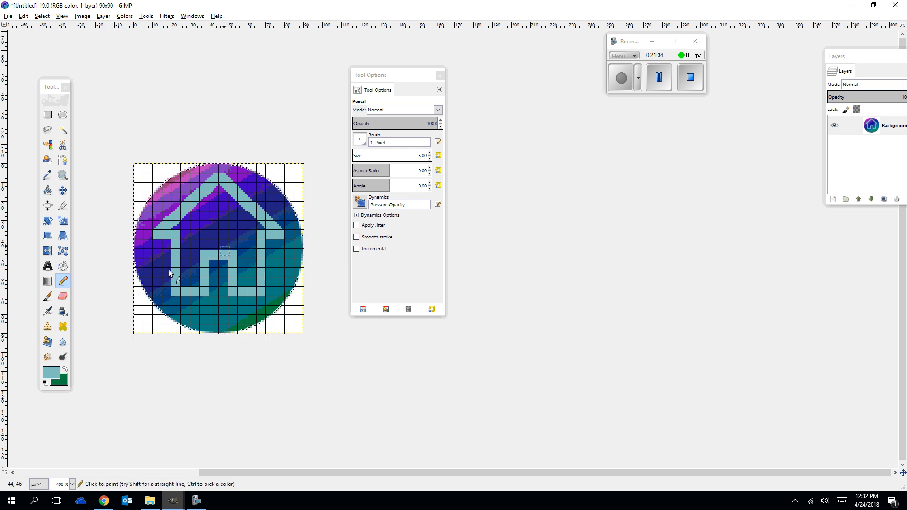
Set the foreground color to white (ffffff) and bucket-fill the house outline with it.
left_click(64, 267)
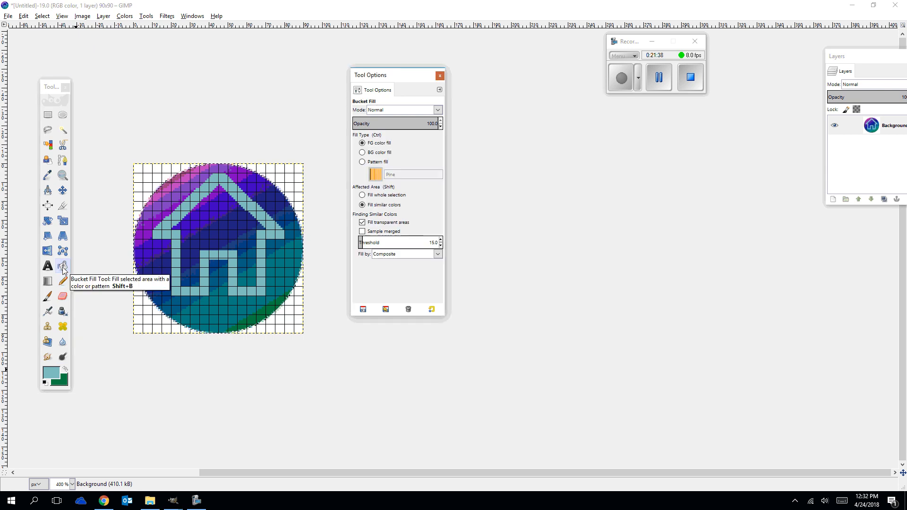
left_click(51, 373)
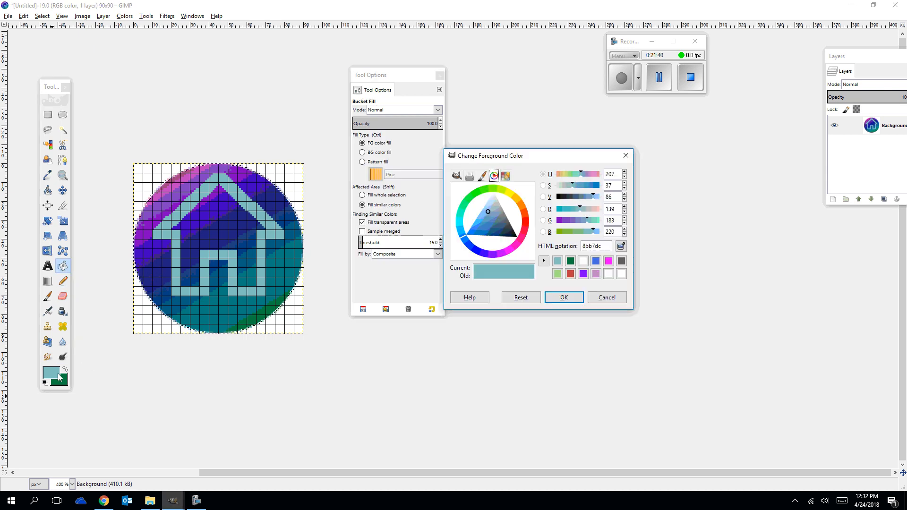
left_click(583, 261)
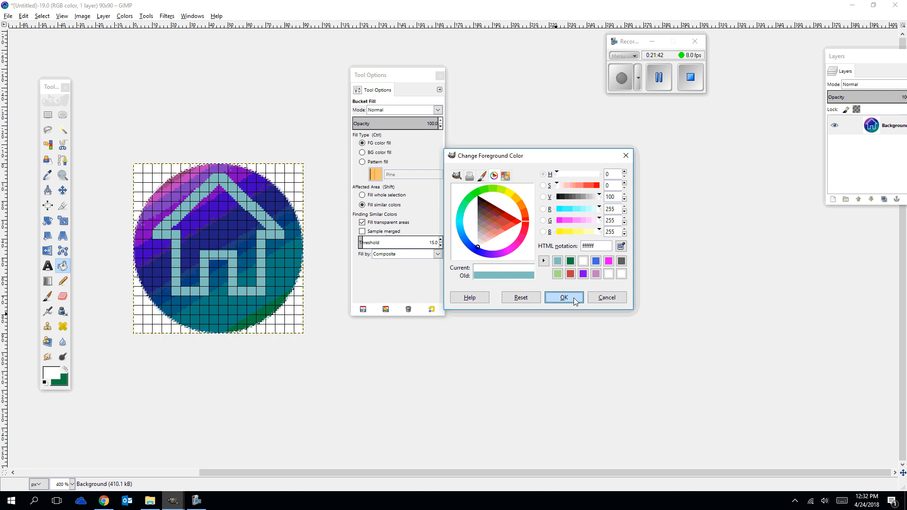
left_click(563, 297)
left_click(175, 279)
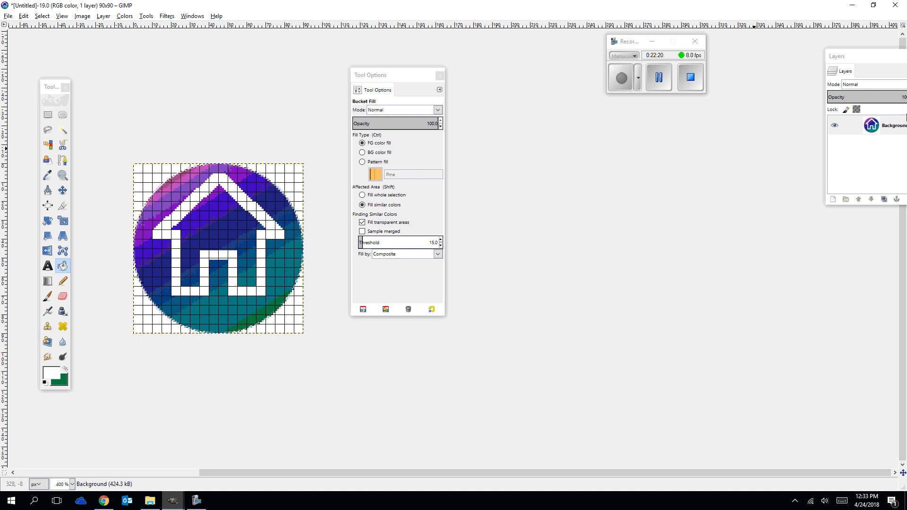
Add an alpha channel to the Background layer, then select the white areas by color and delete them.
left_click_drag(858, 57, 524, 139)
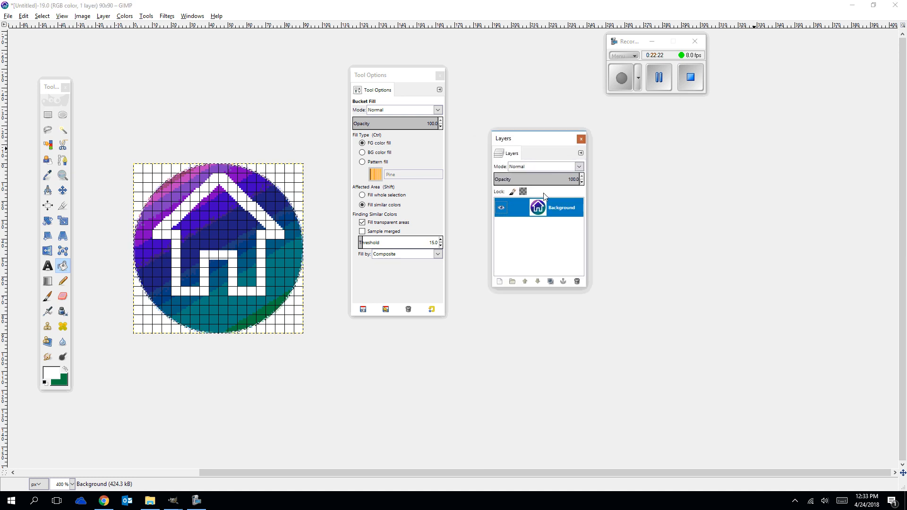
right_click(546, 214)
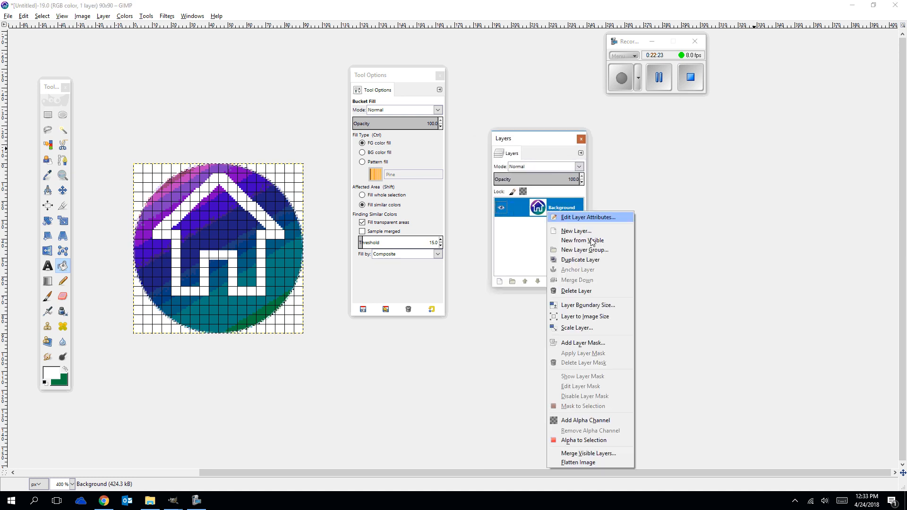
left_click(577, 420)
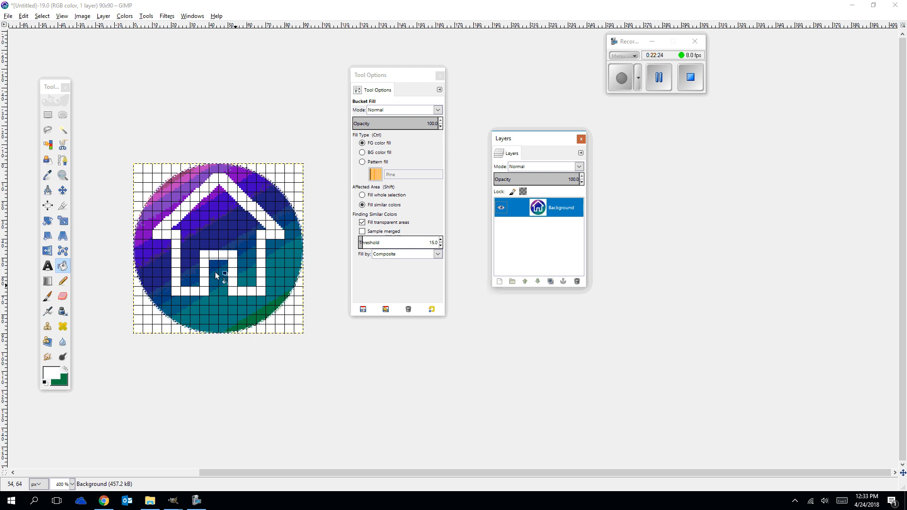
left_click(48, 145)
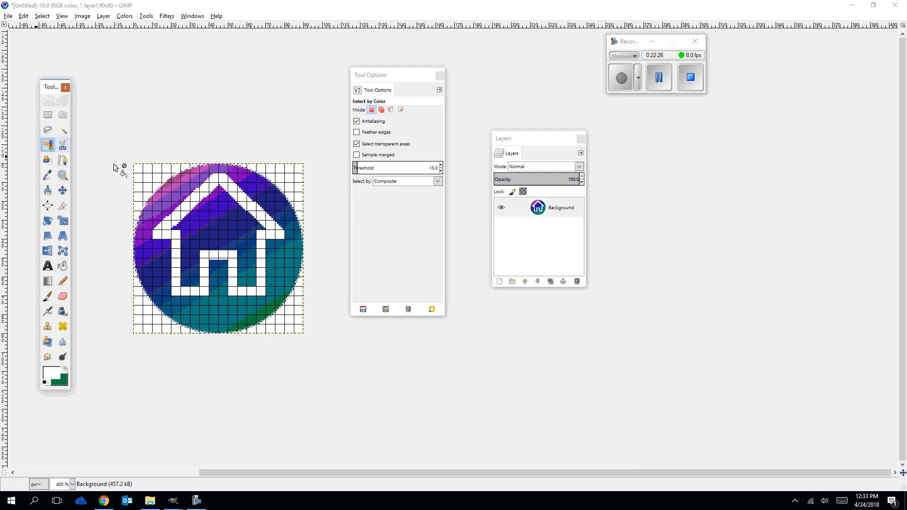
left_click(139, 183)
key("Delete")
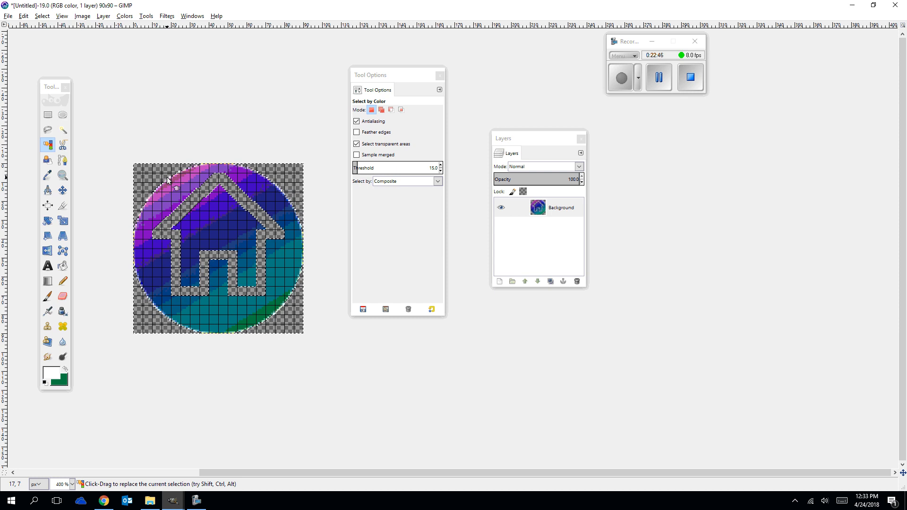
Undo back to the light-blue house, add an alpha channel to the Background layer and delete the white area around the circle.
key("ctrl+comma")
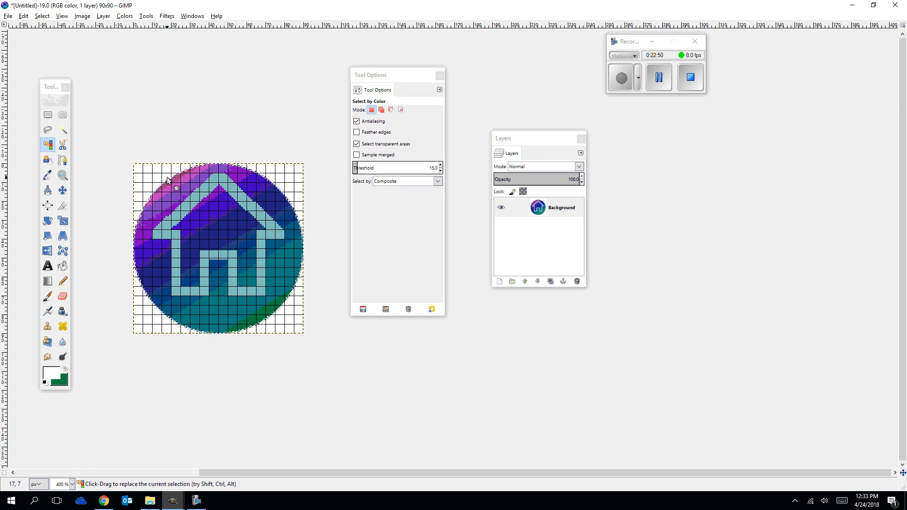
right_click(540, 208)
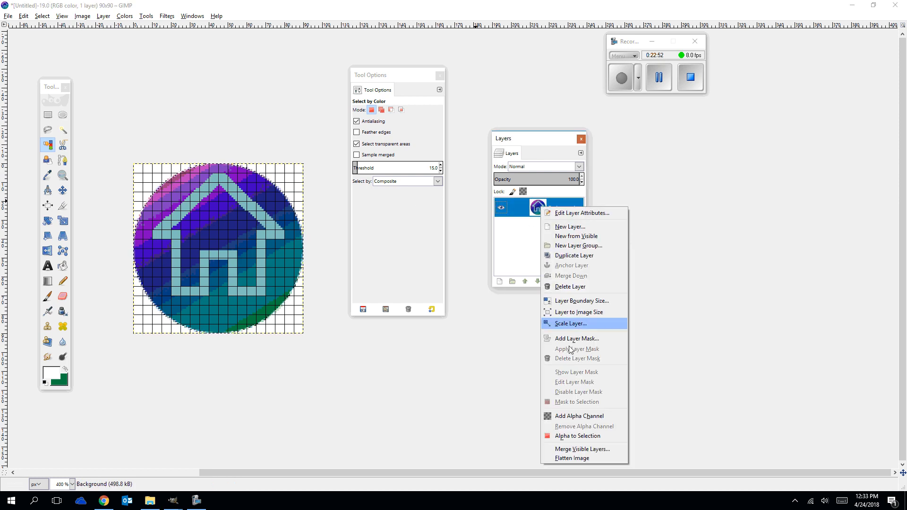
left_click(566, 418)
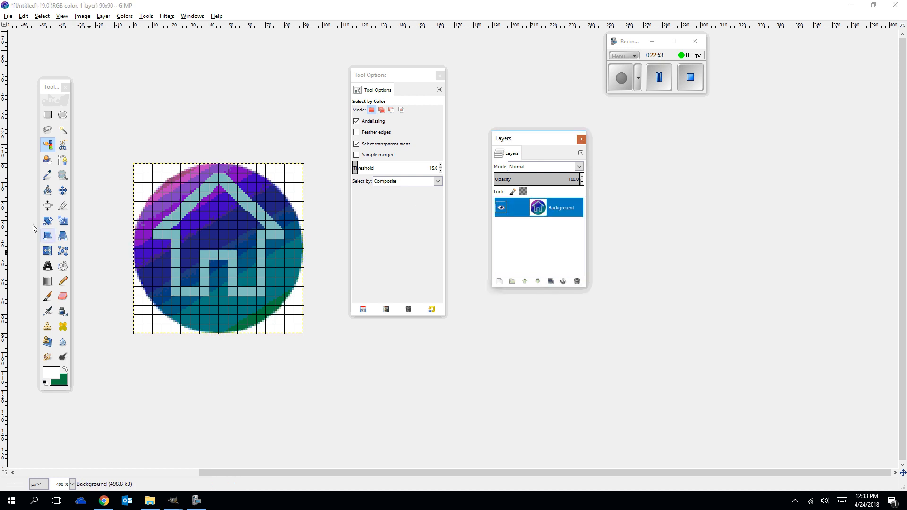
left_click(150, 183)
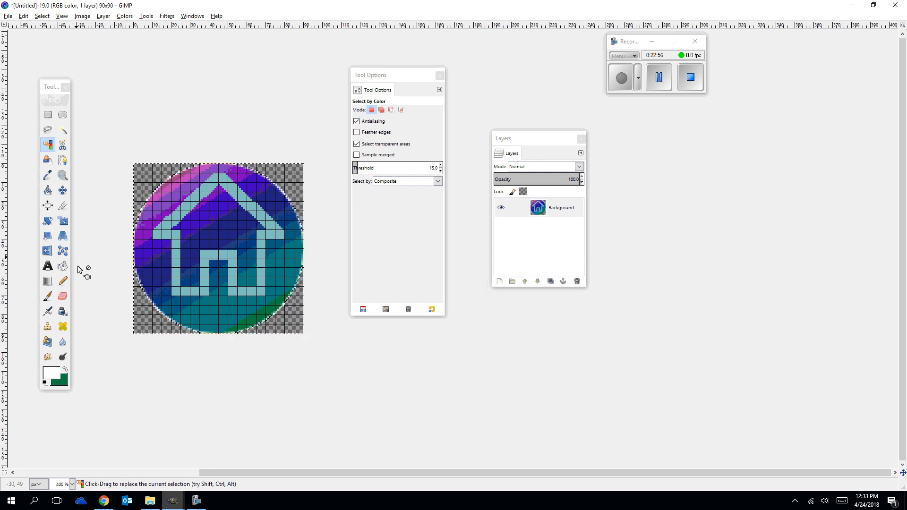
Try to bucket-fill the light-blue house with white while the area outside the circle is still selected.
left_click(63, 265)
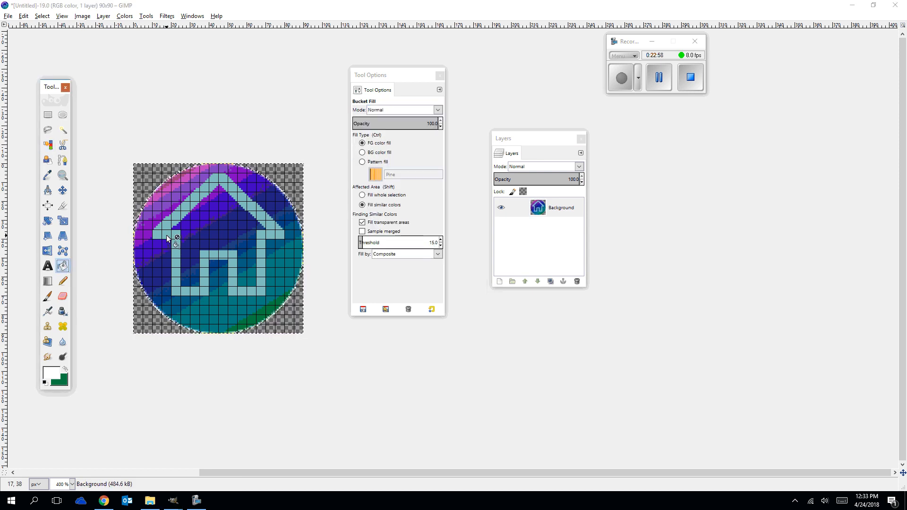
left_click(166, 236)
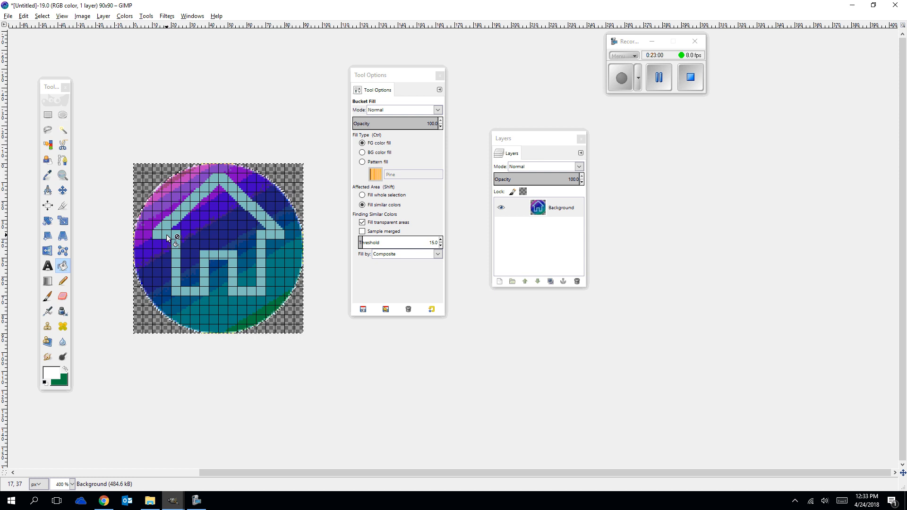
left_click(52, 373)
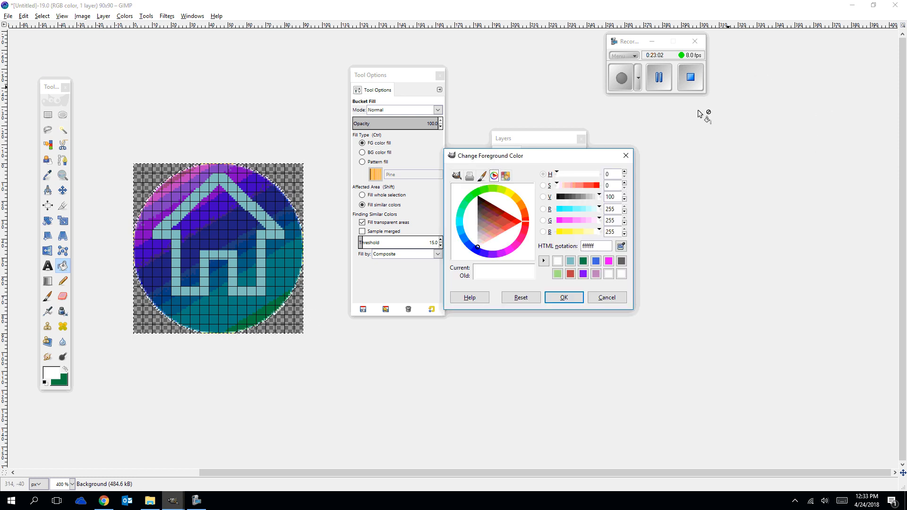
left_click_drag(537, 140, 523, 64)
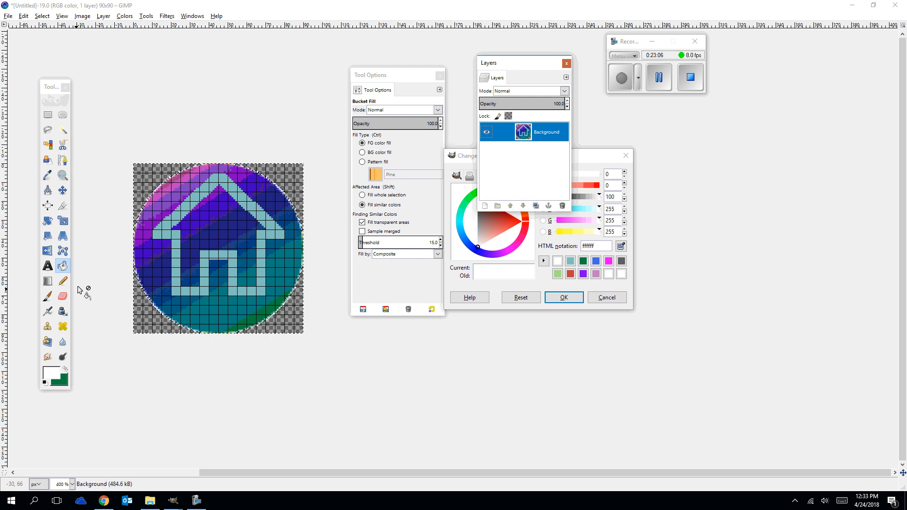
left_click(175, 245)
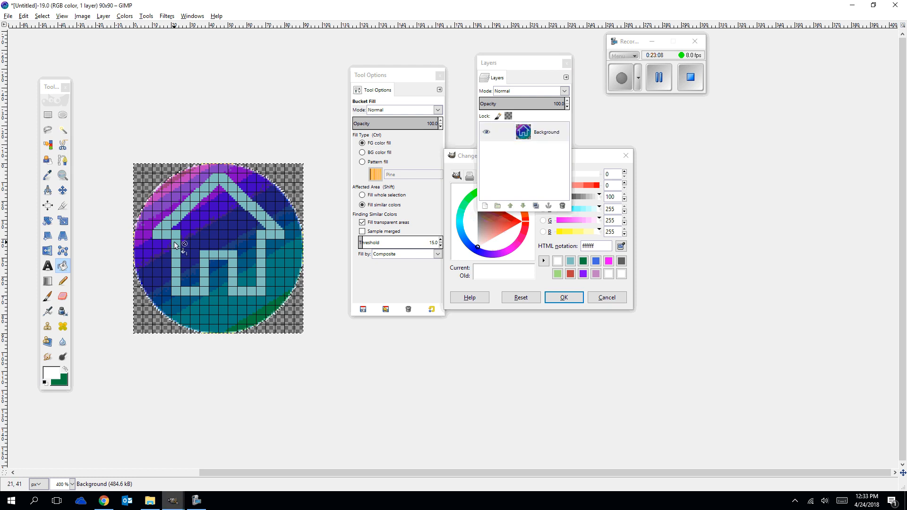
left_click(524, 136)
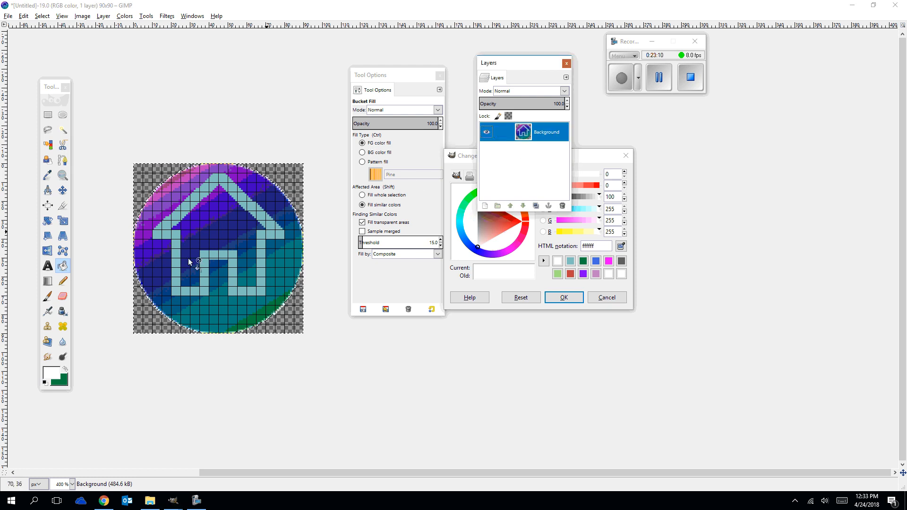
left_click(63, 265)
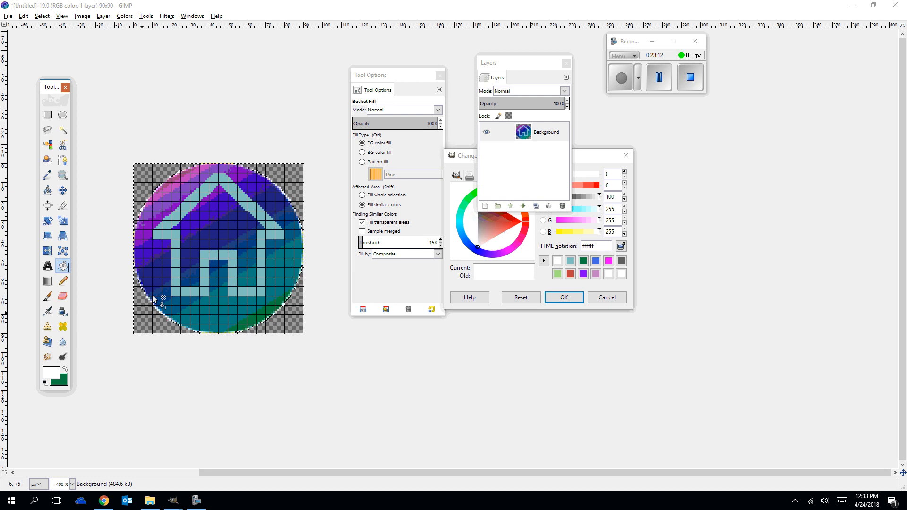
Replace the selection with a rectangle enclosing the whole canvas and bucket-fill the house outline with white.
left_click(48, 114)
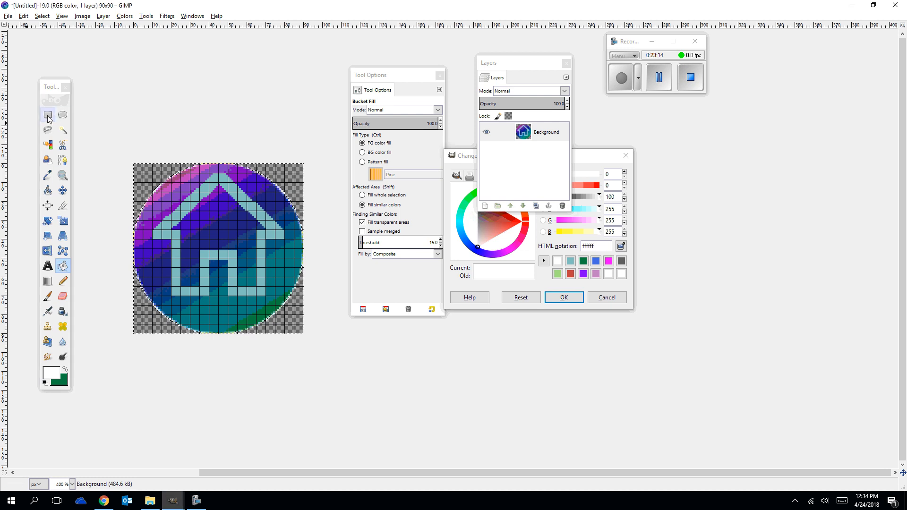
left_click_drag(127, 152, 318, 343)
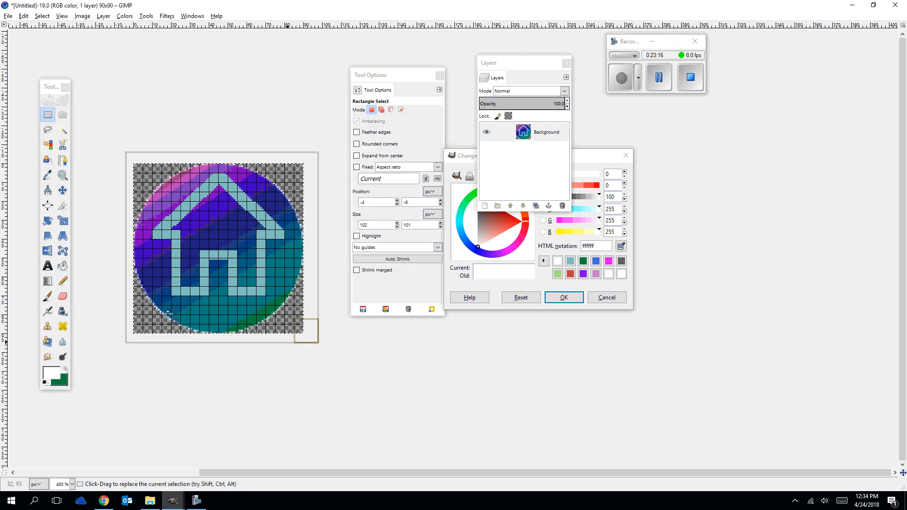
left_click(63, 266)
left_click(174, 259)
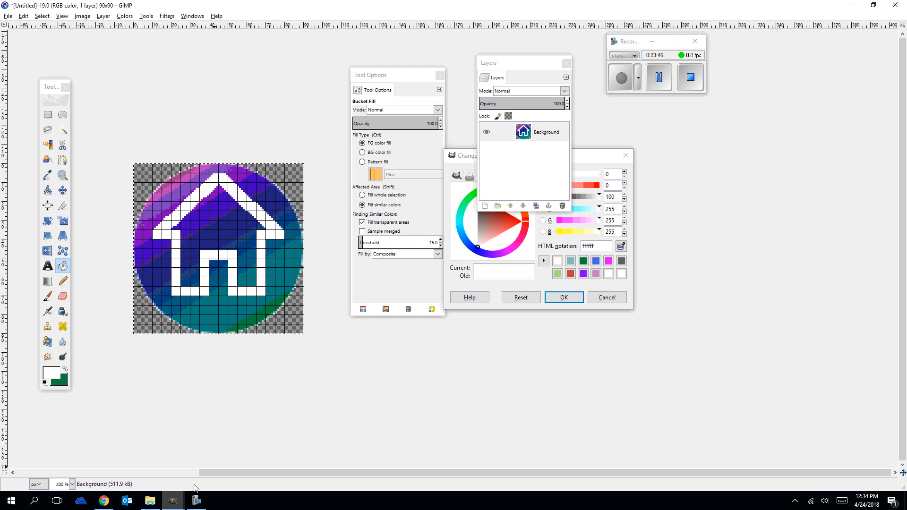
Switch to Chrome, browse the home icon image results and open the preview of the blue house inside a thin blue circle.
left_click(106, 502)
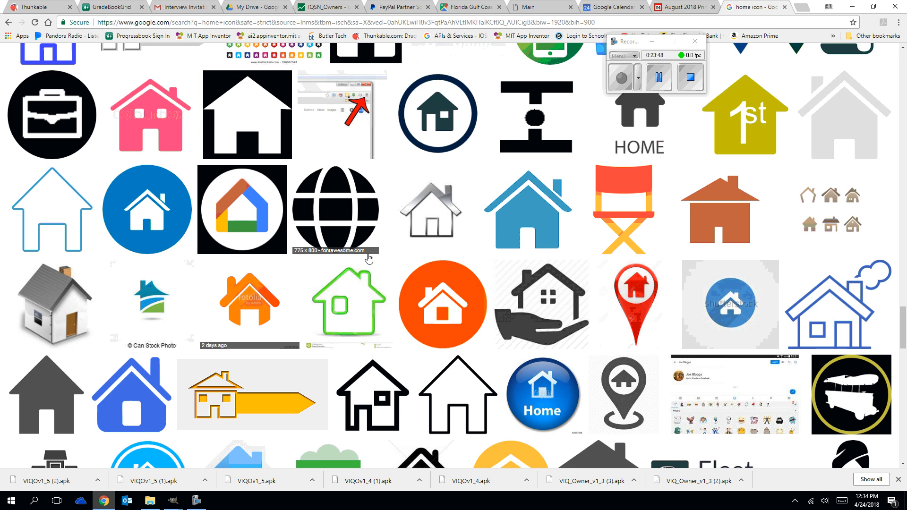
scroll(201, 329, "down", 3)
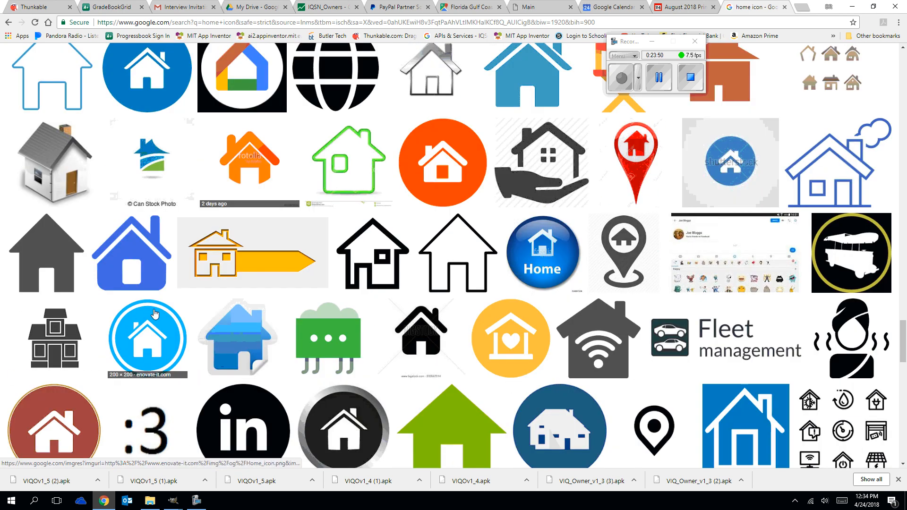
scroll(482, 276, "down", 6)
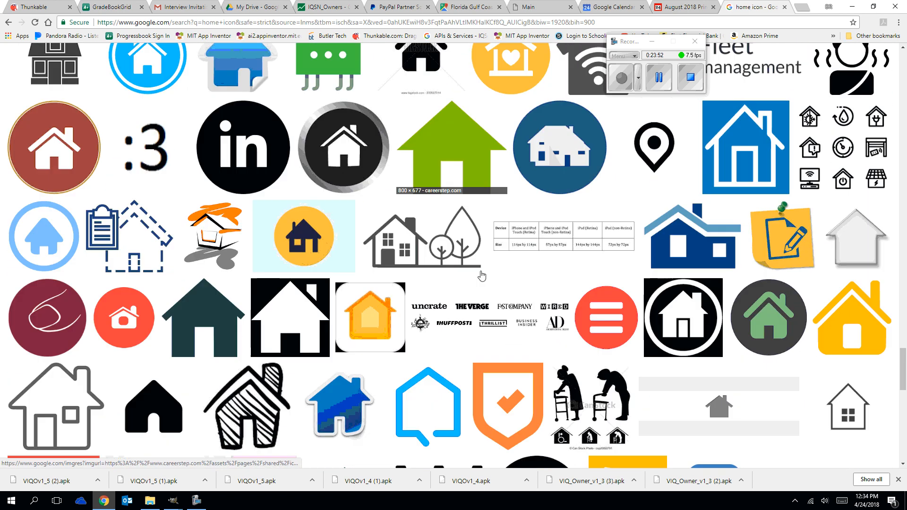
scroll(481, 275, "down", 10)
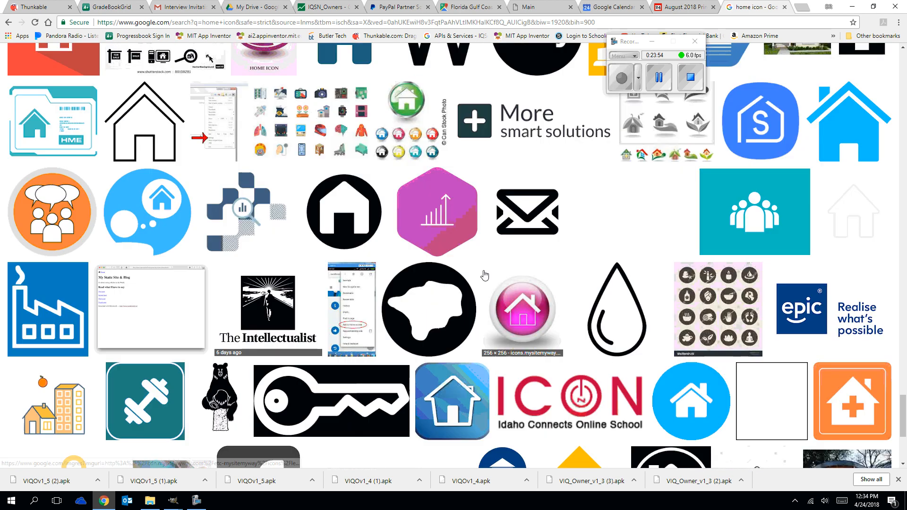
scroll(484, 275, "down", 5)
scroll(490, 270, "up", 2)
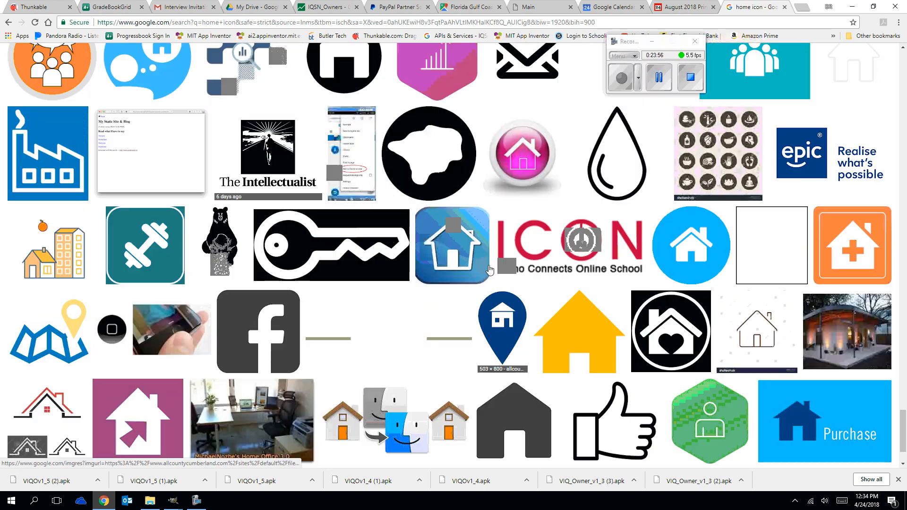
scroll(487, 264, "up", 15)
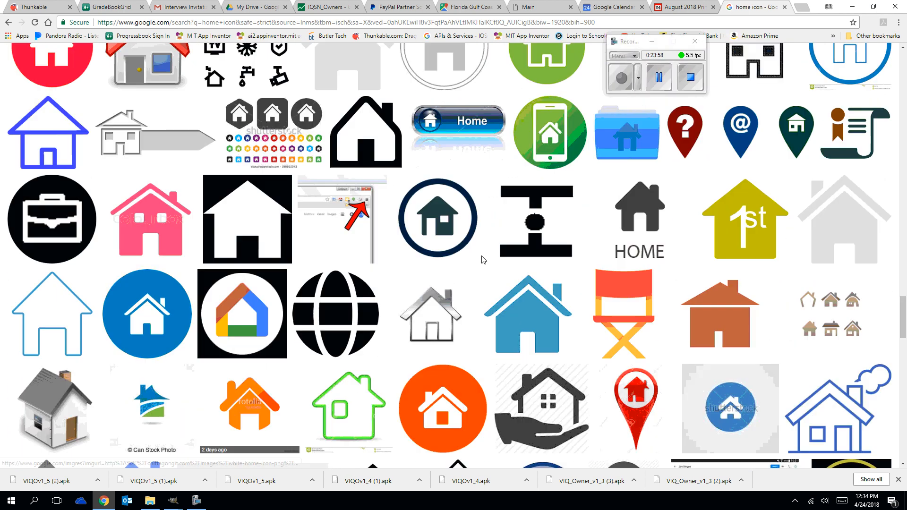
scroll(483, 259, "up", 8)
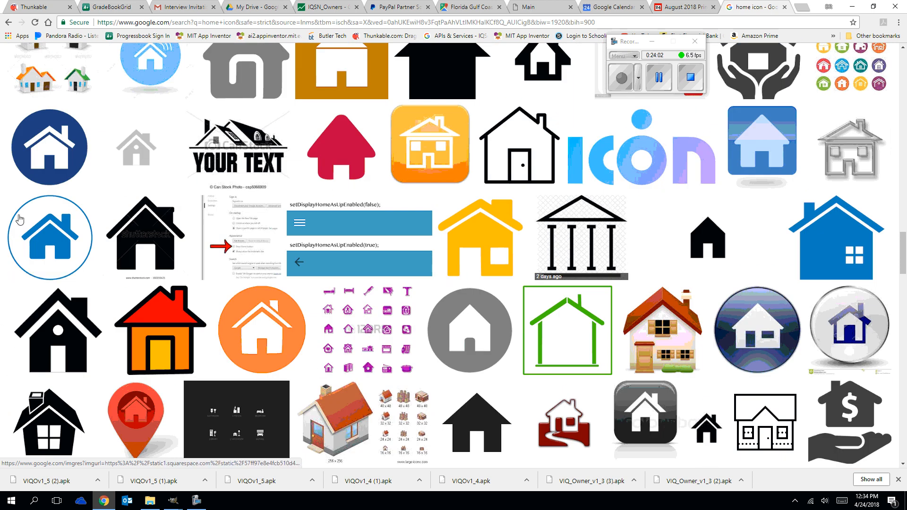
left_click(61, 237)
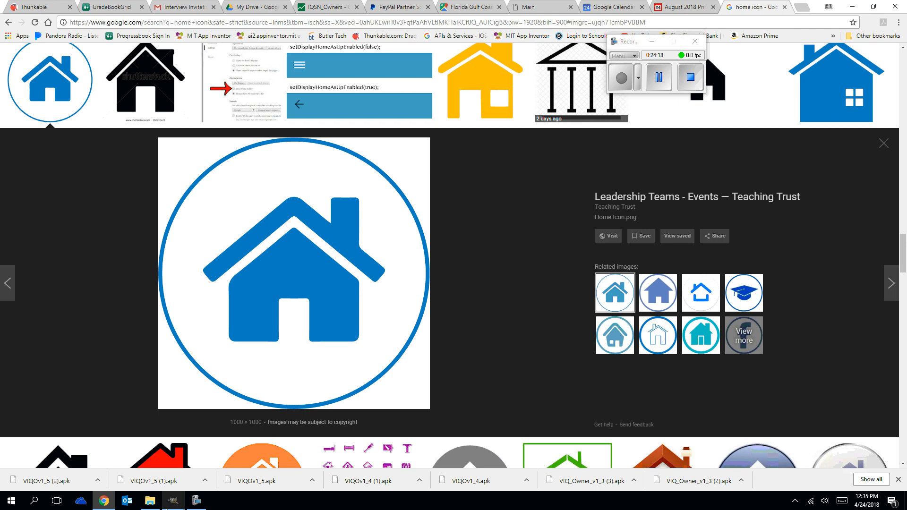
Switch back to GIMP, bring up the 90x90 gradient home icon image, [Untitled]-19.0, and copy it.
left_click(179, 501)
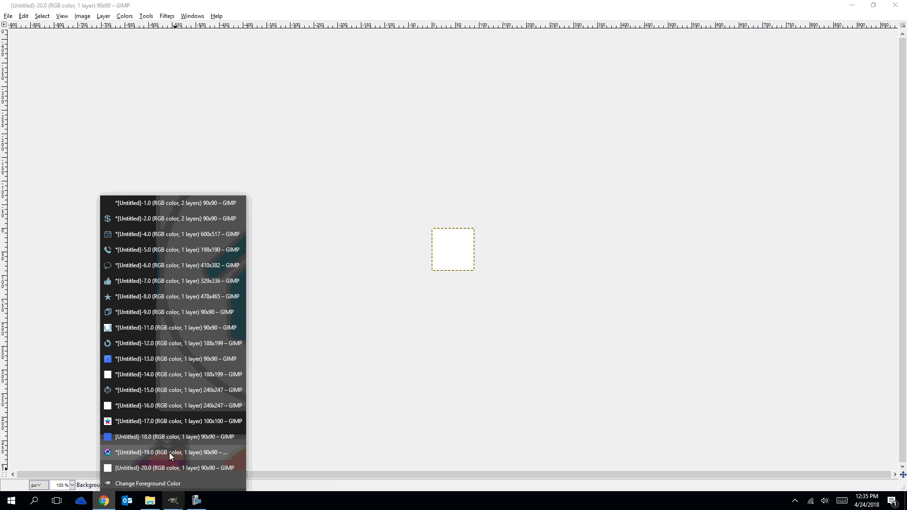
left_click(169, 452)
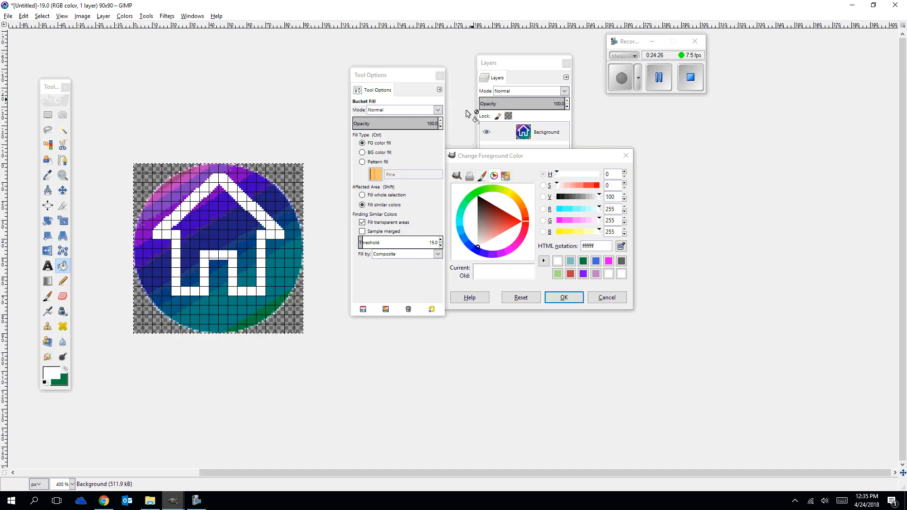
key("ctrl+c")
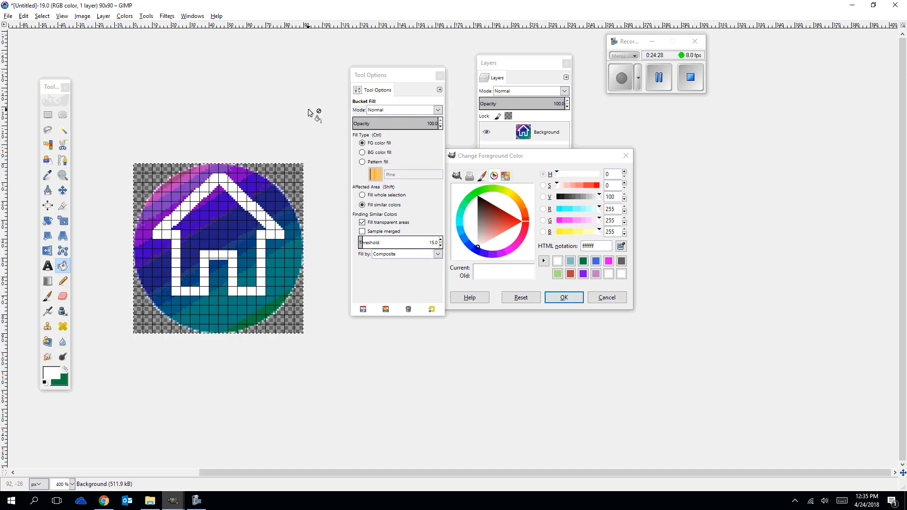
scroll(307, 110, "up", 4)
scroll(307, 110, "down", 2)
scroll(307, 112, "down", 1)
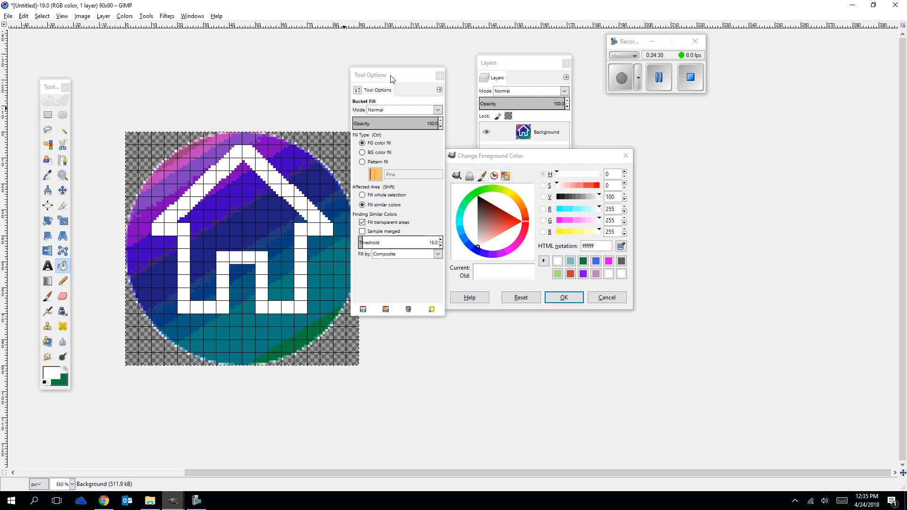
Move the tool options and color dialog clear of the canvas and undo back to the plain gradient circle without the house.
left_click_drag(390, 75, 806, 75)
left_click_drag(555, 157, 702, 145)
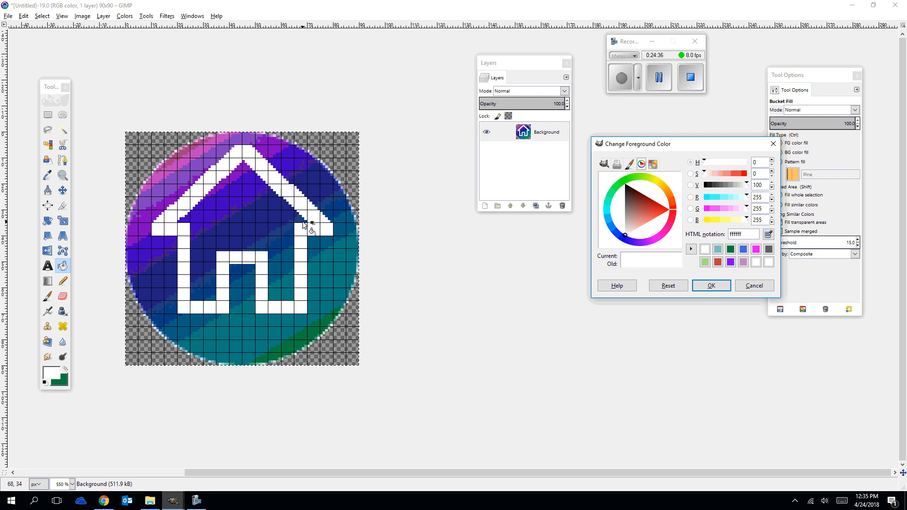
left_click(402, 196)
key("ctrl+z")
key("ctrl+z")
key("ctrl+z")
key("ctrl+z")
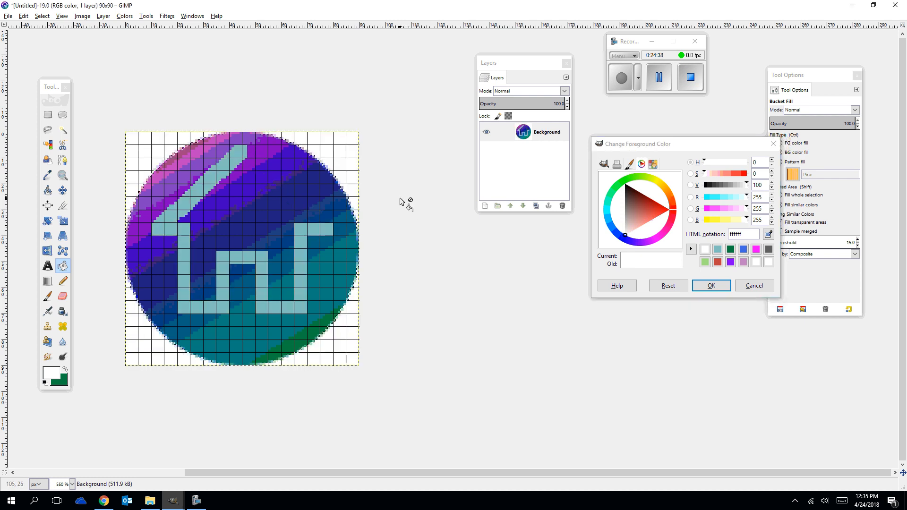
key("ctrl+z")
key("ctrl+z")
key("ctrl+z")
key("ctrl+z")
key("ctrl+z")
key("ctrl+z")
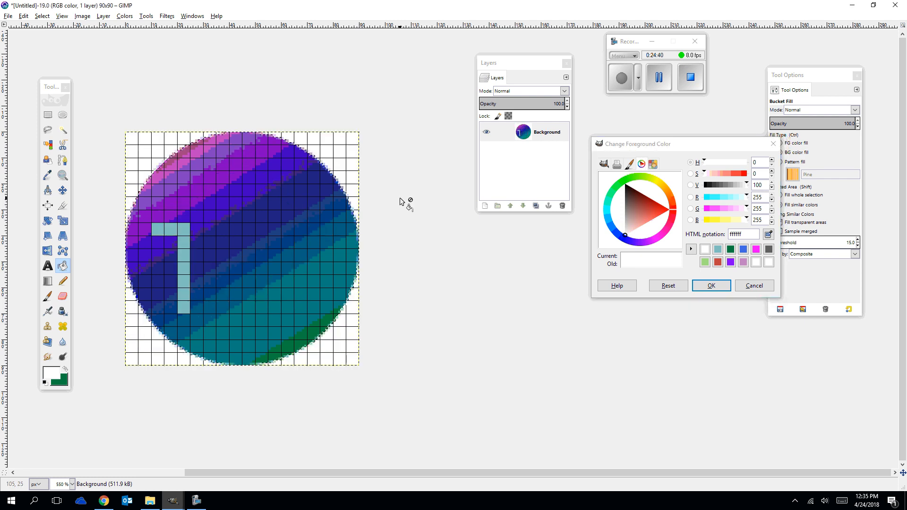
key("ctrl+z")
key("ctrl+z")
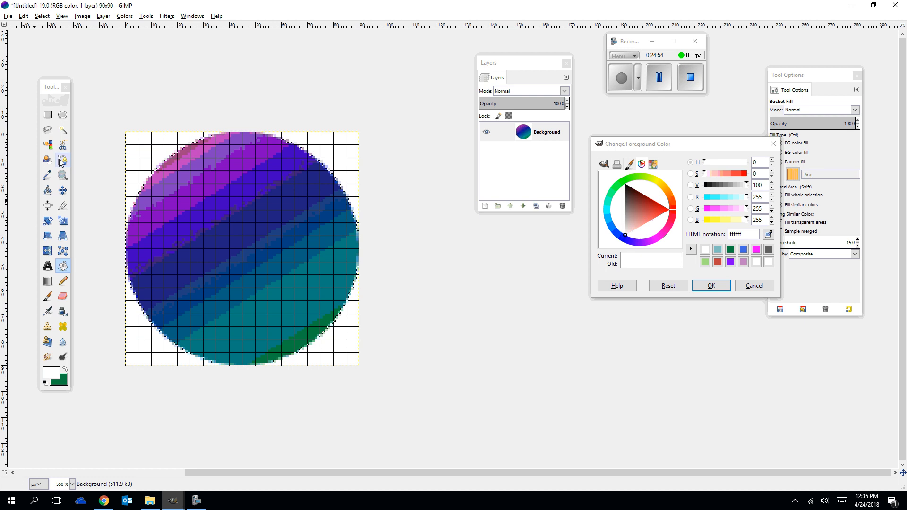
Draw an ellipse selection of about 80 × 77 px inside the gradient circle and place the tool options beside the canvas.
left_click(62, 115)
left_click_drag(139, 149, 348, 349)
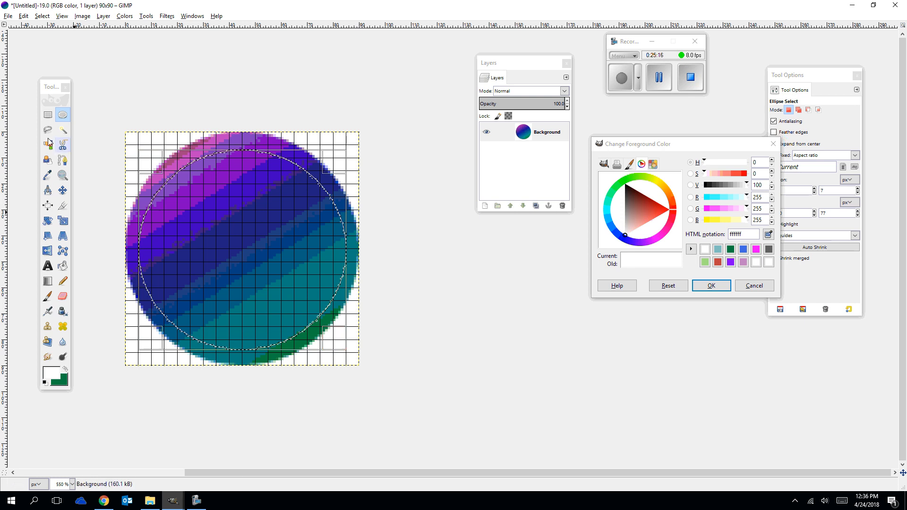
left_click(801, 77)
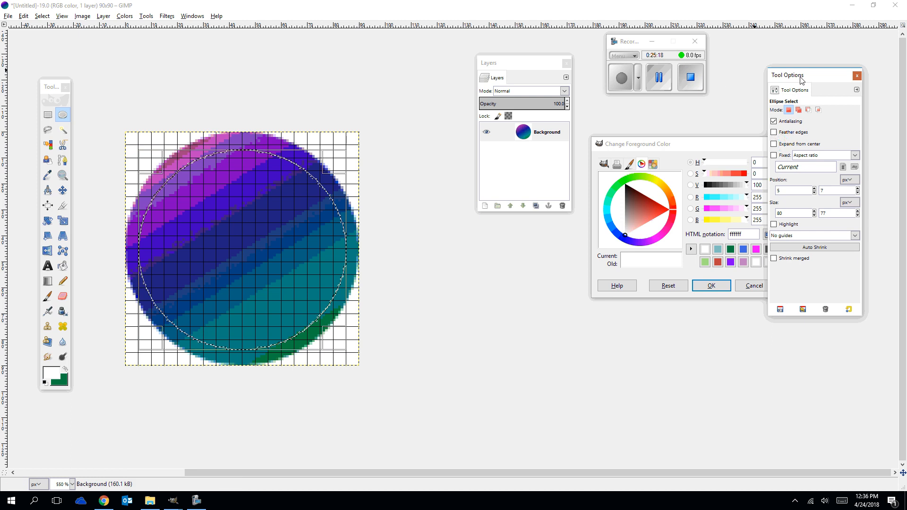
left_click_drag(801, 80, 409, 49)
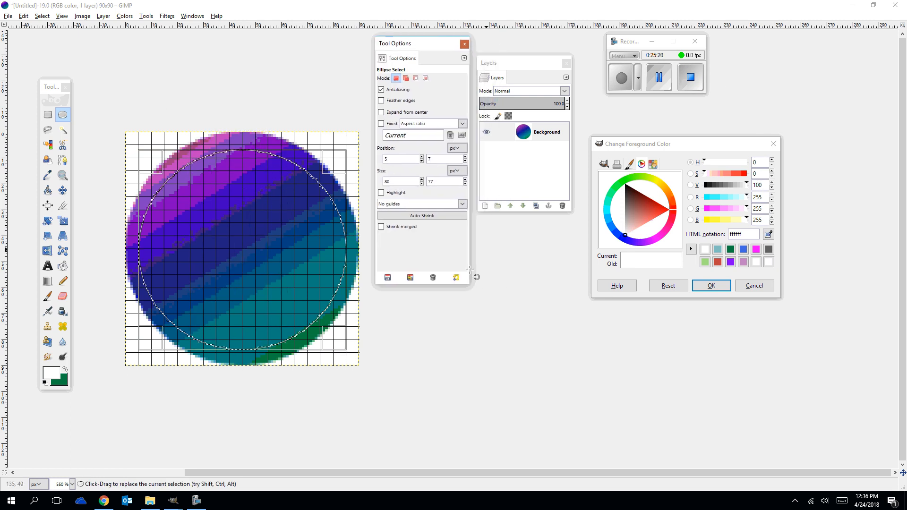
left_click_drag(423, 284, 467, 137)
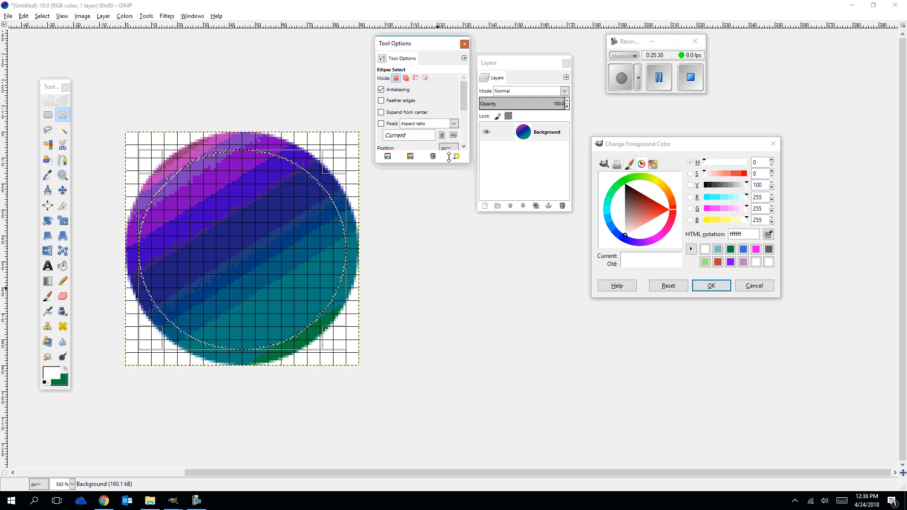
left_click_drag(448, 158, 449, 271)
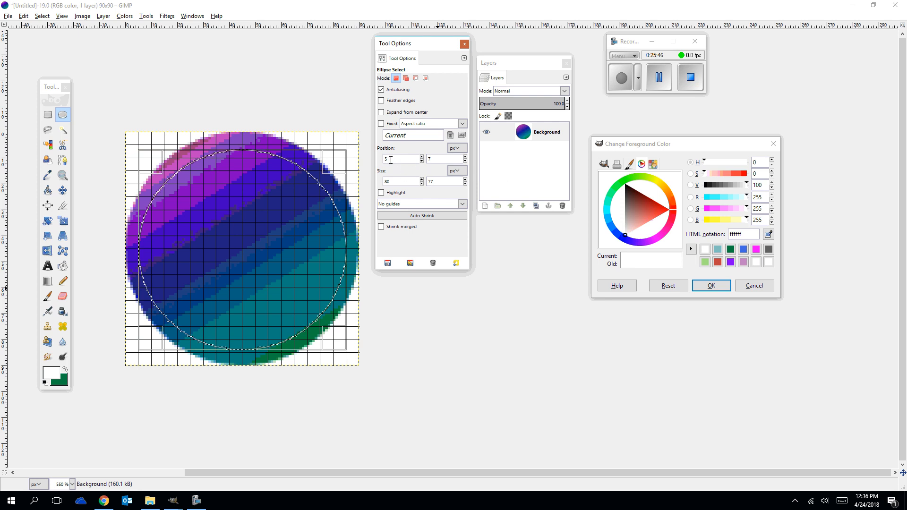
Set the ellipse selection's position to 5, 5 and its height to 80 px, and confirm the selection.
left_click(422, 161)
left_click(421, 161)
left_click(421, 161)
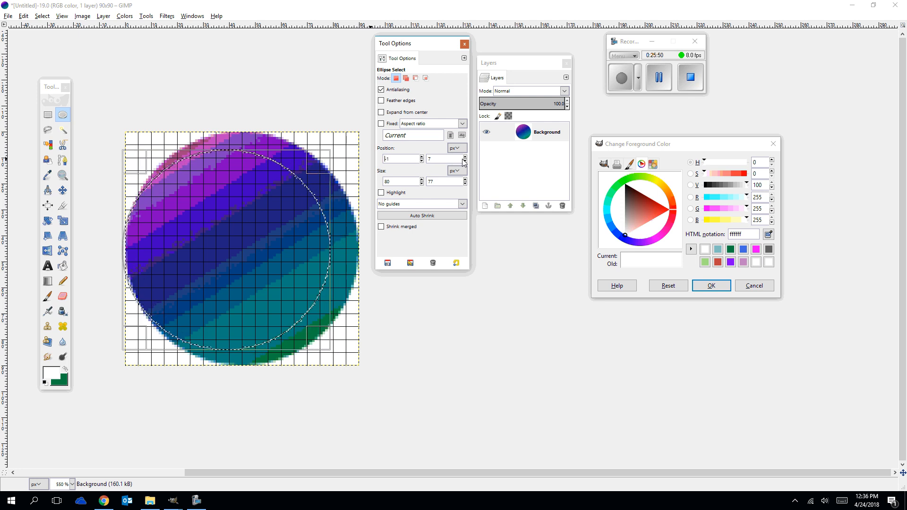
left_click(465, 162)
left_click(465, 162)
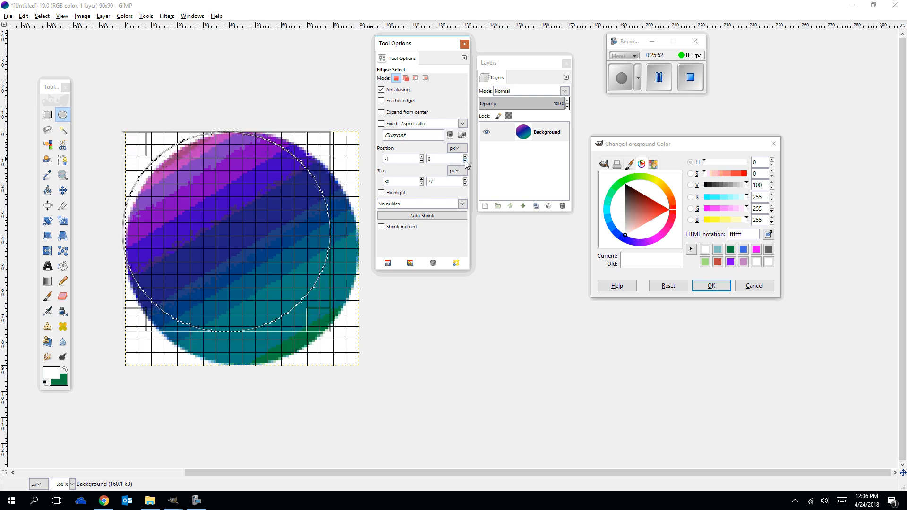
left_click(421, 161)
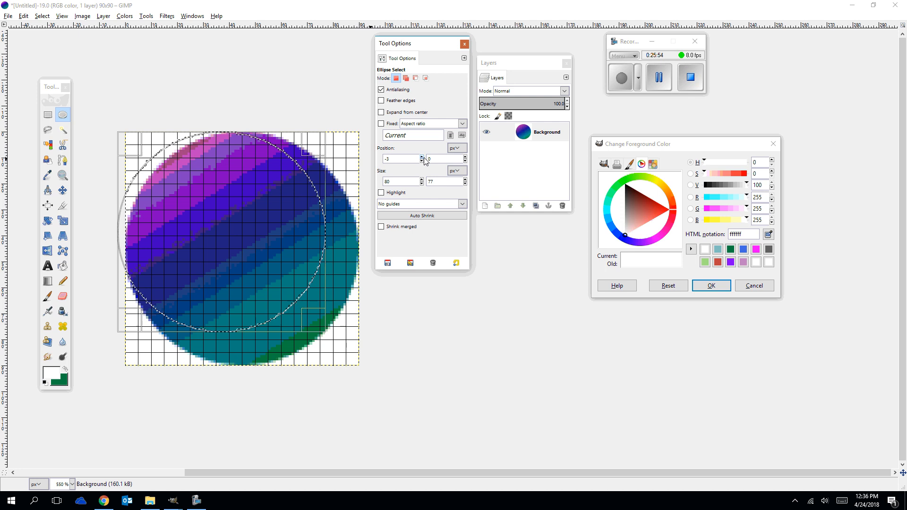
left_click(422, 157)
left_click(421, 157)
left_click(421, 157)
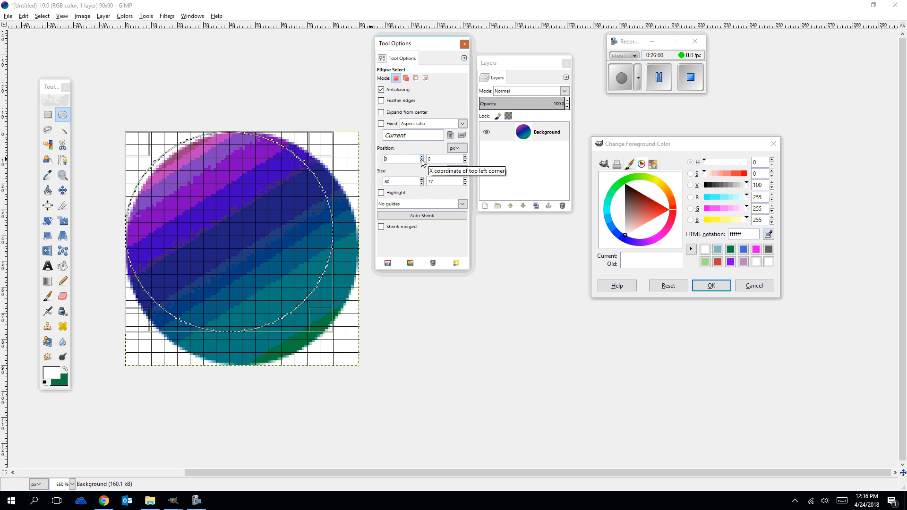
left_click(421, 157)
left_click(421, 157)
left_click(421, 157)
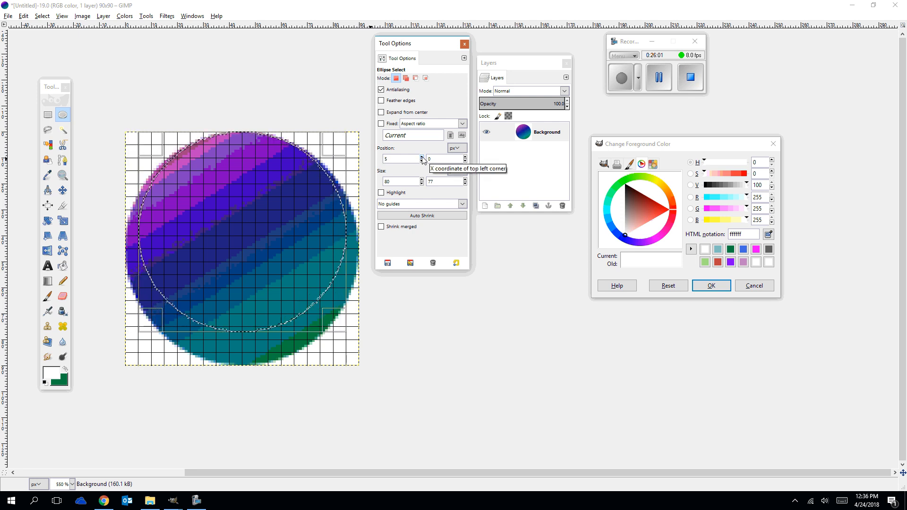
left_click(465, 157)
left_click(465, 157)
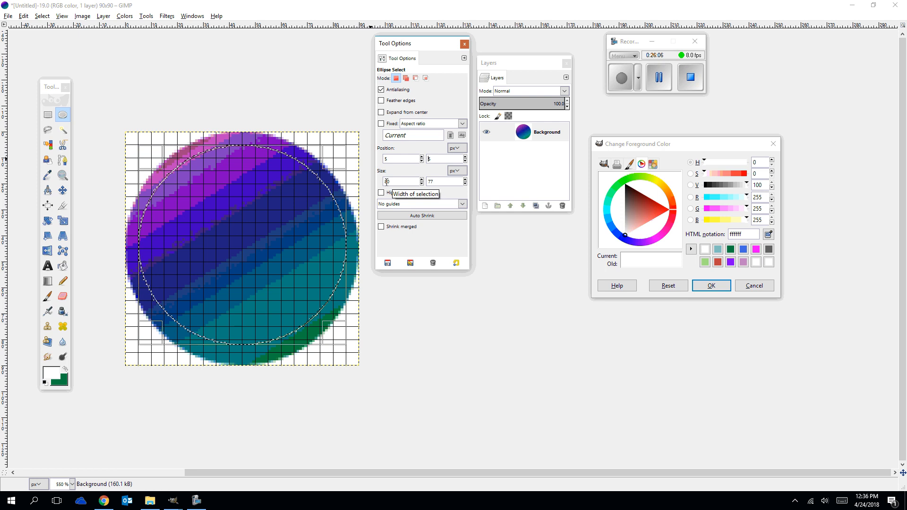
left_click(466, 179)
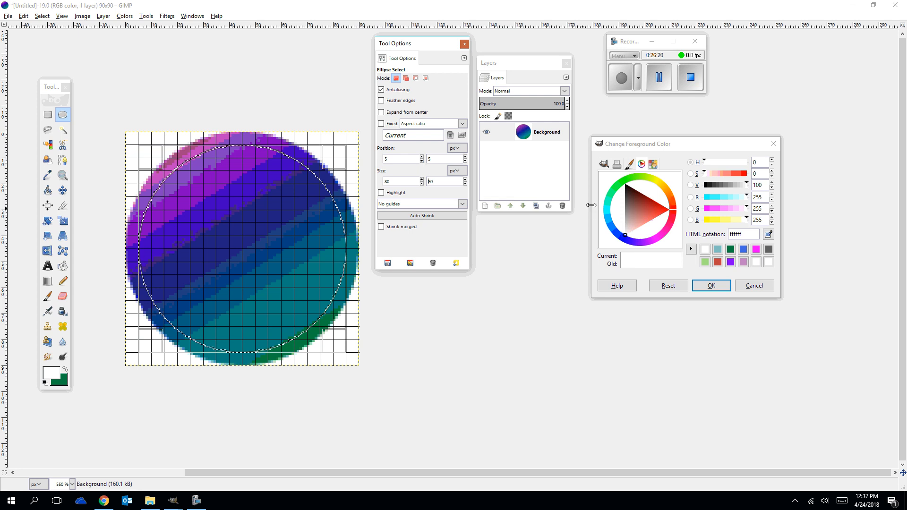
left_click(245, 256)
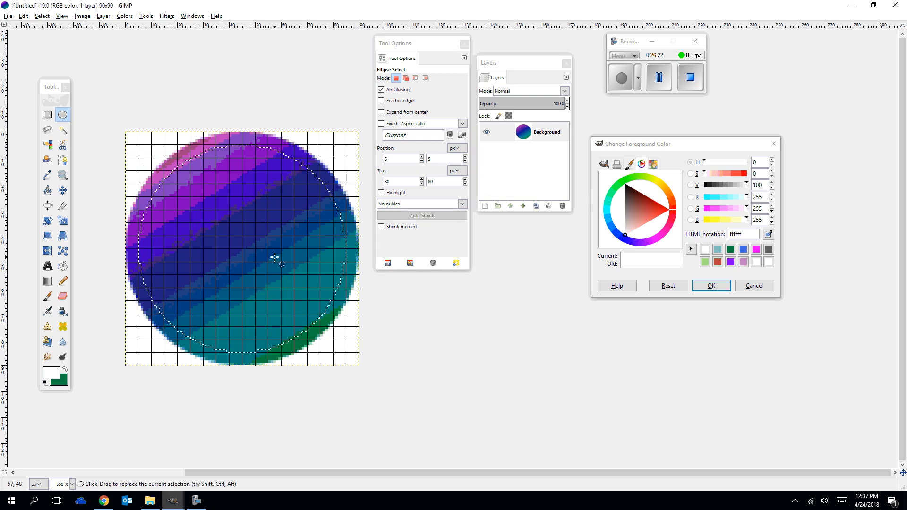
Fill the circular selection with the green background color, try selecting the green by color, and undo that selection.
key("ctrl+period")
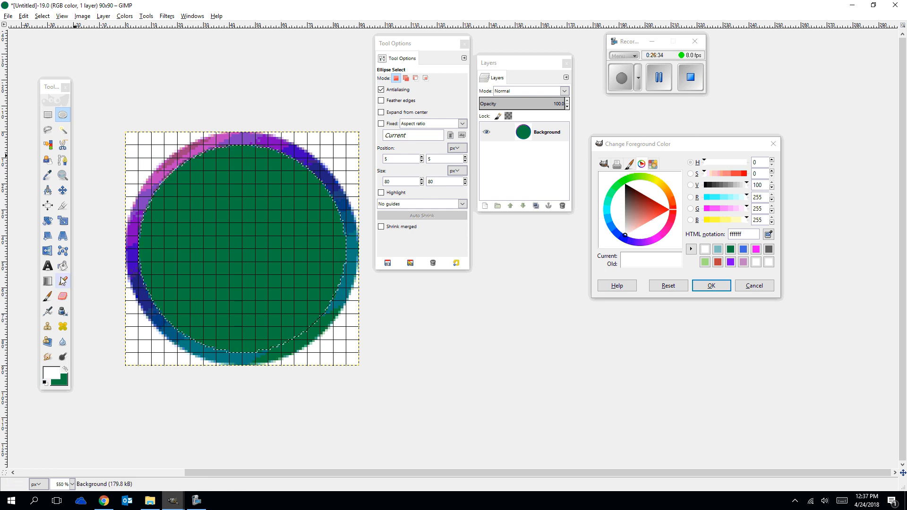
left_click(47, 145)
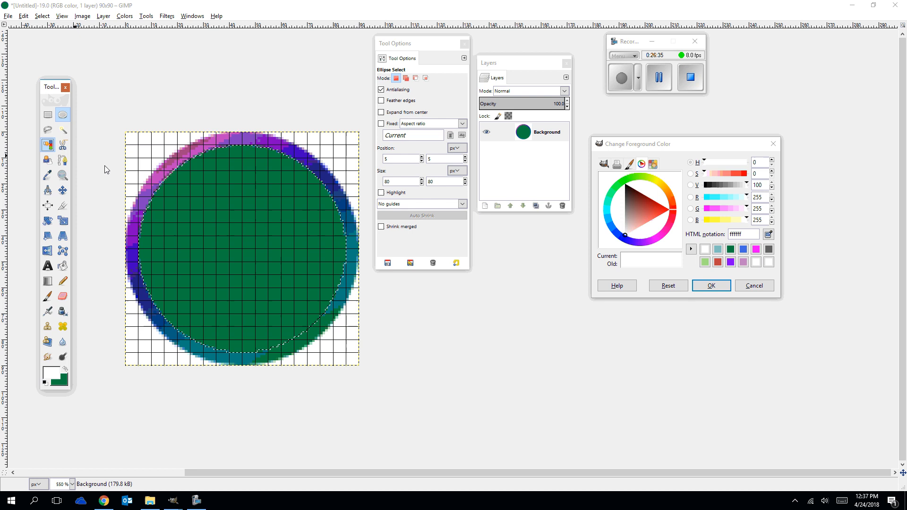
left_click(256, 211)
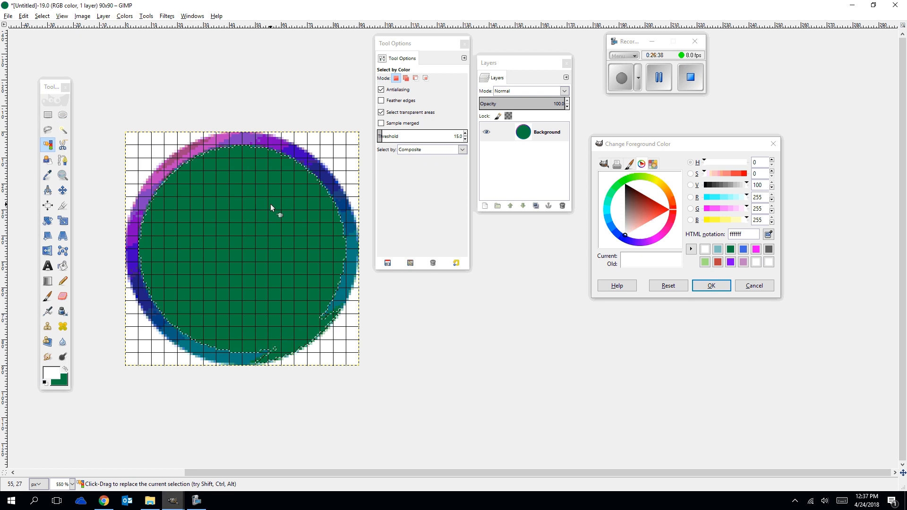
key("ctrl+z")
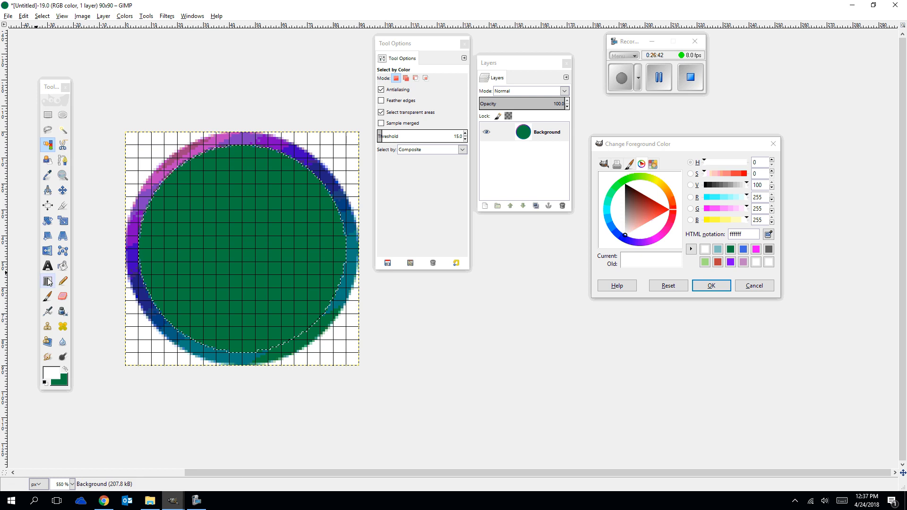
Bucket-fill the inner circle with white and select the white areas by color.
left_click(62, 266)
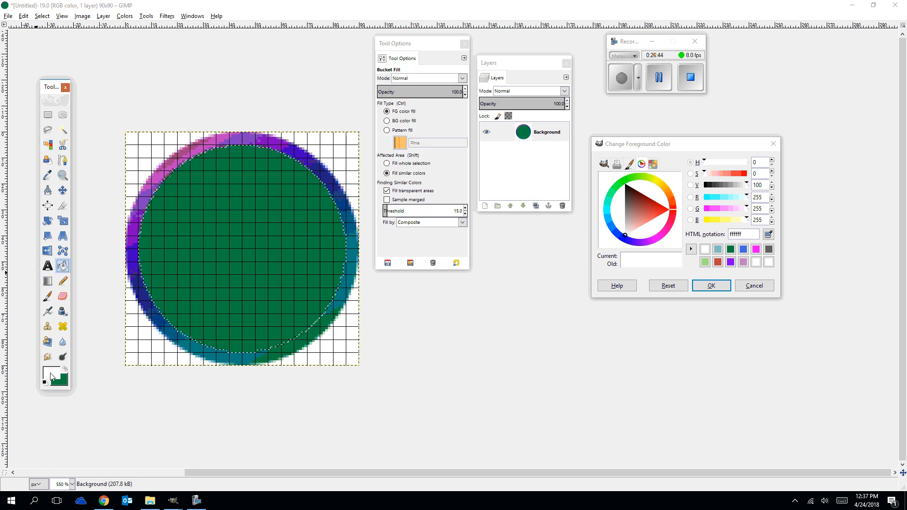
left_click(216, 262)
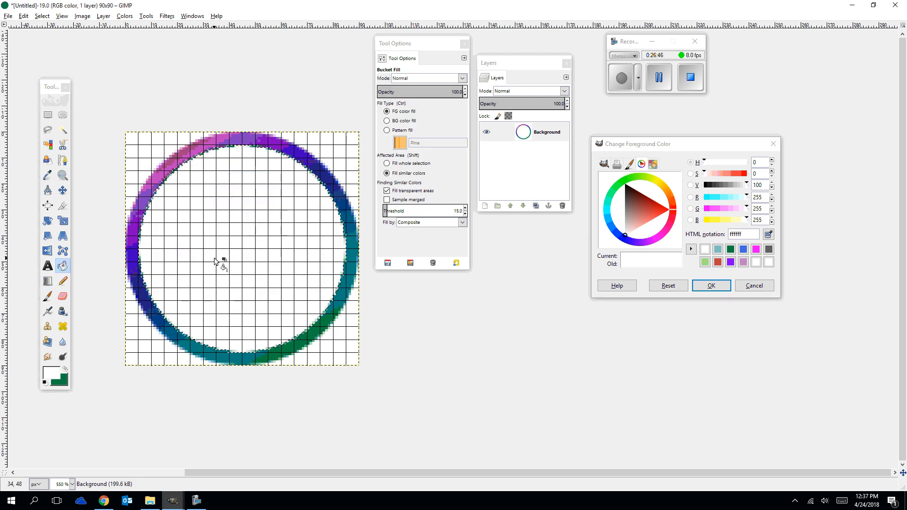
left_click(47, 144)
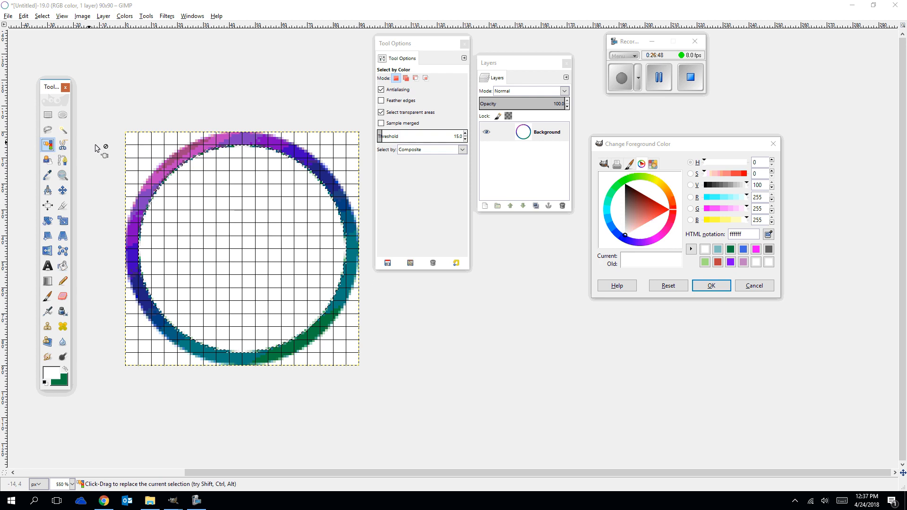
Add an alpha channel to the Background layer and delete the white areas inside and outside the gradient ring.
key("ctrl+period")
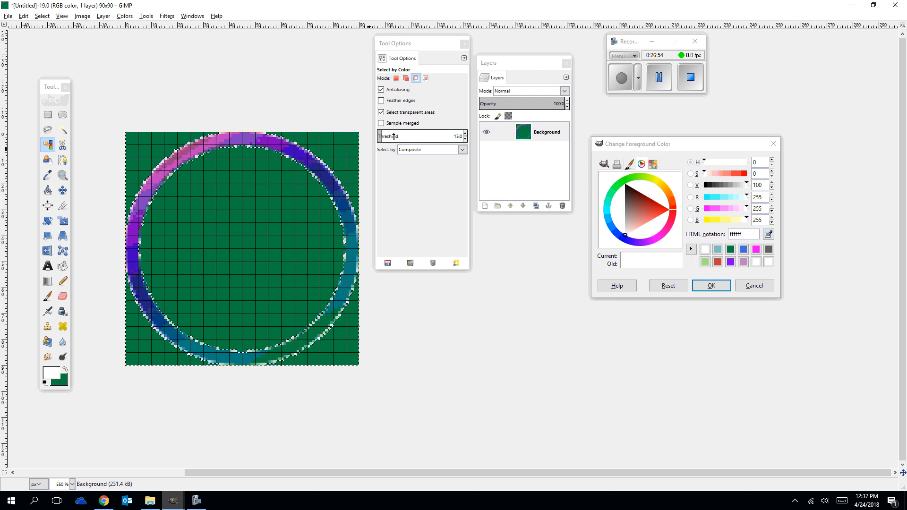
key("ctrl+comma")
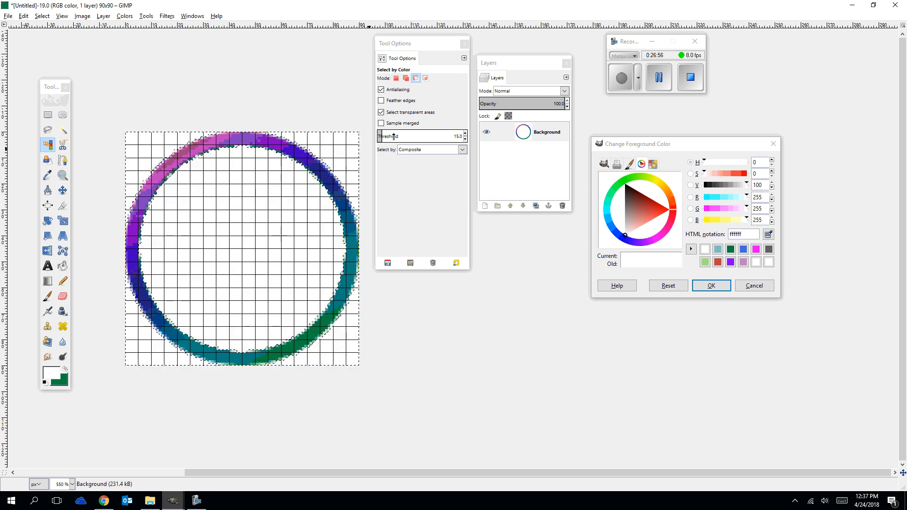
right_click(521, 133)
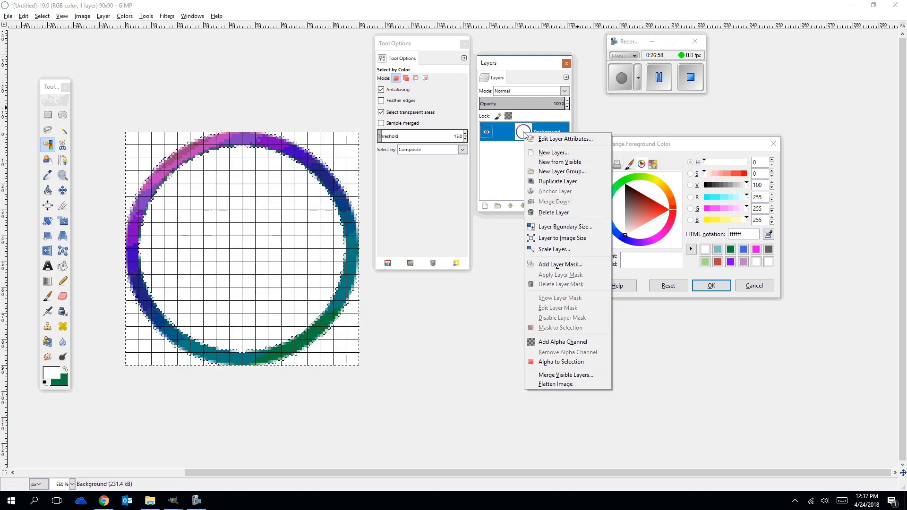
left_click(576, 340)
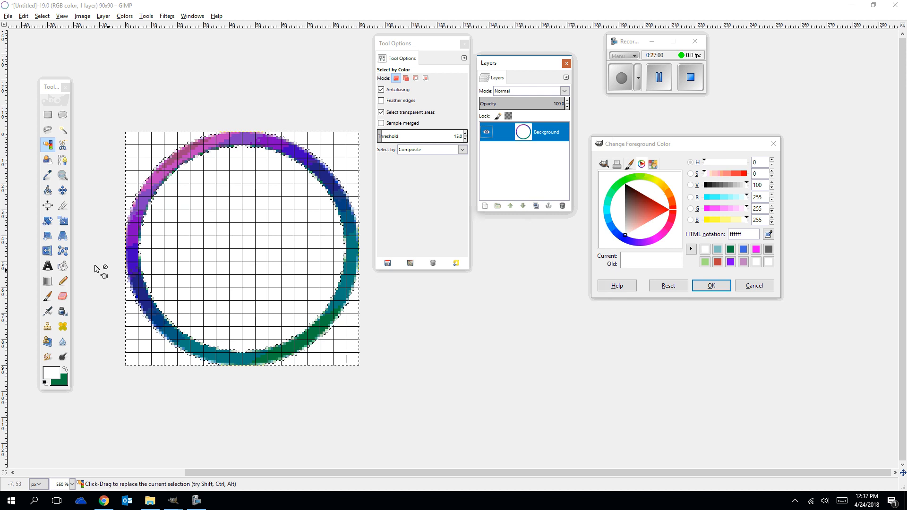
left_click(48, 146)
left_click(185, 137)
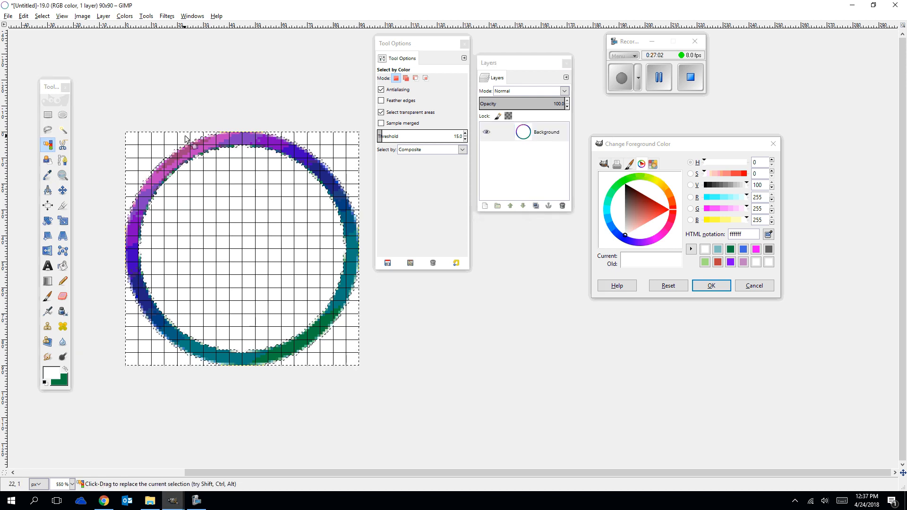
key("Delete")
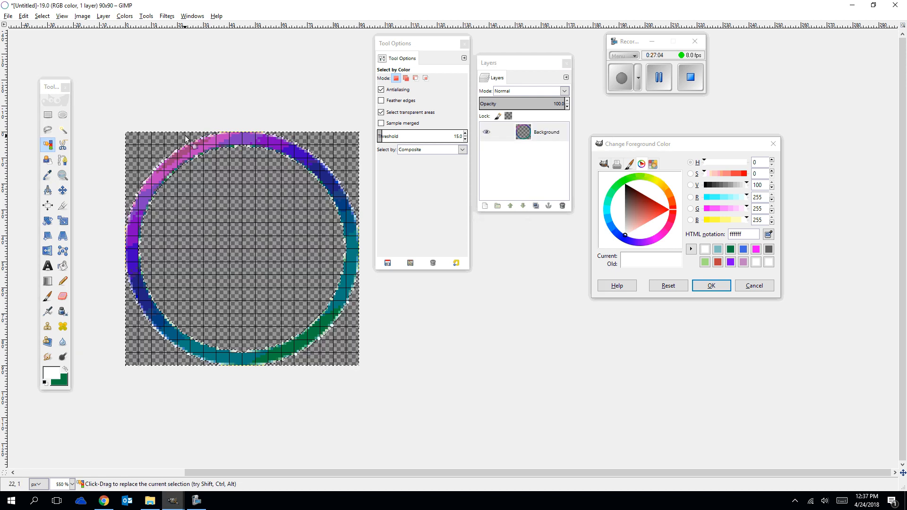
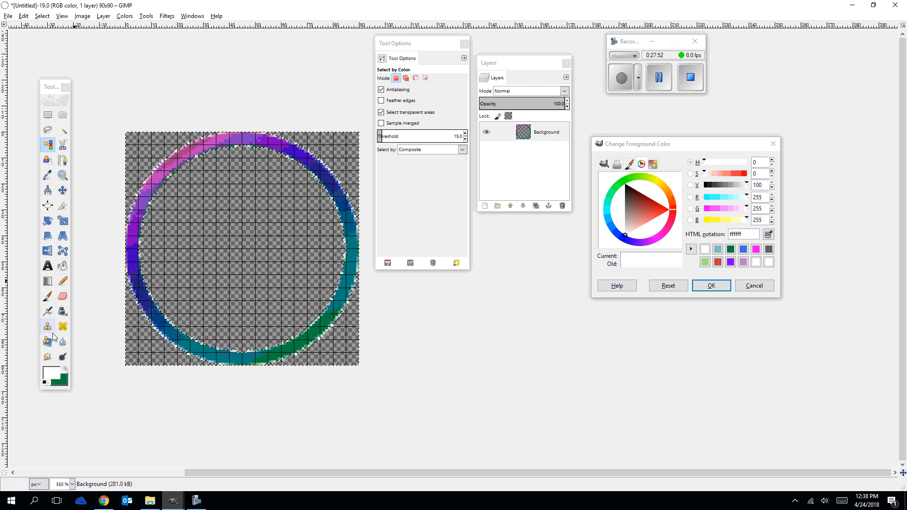
Draw the house's left wall as a white 5 px Pencil line rising from about 22, 62, and extend its upper end outward into an eave.
left_click(63, 282)
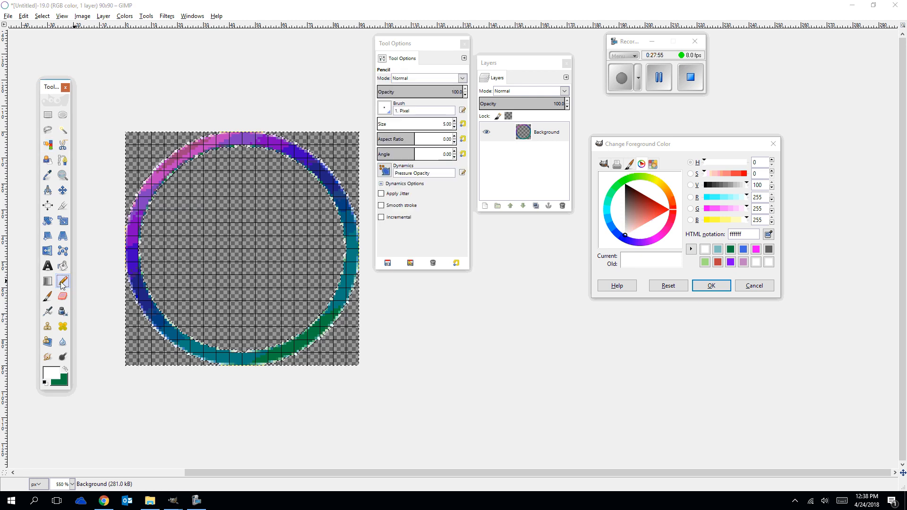
left_click(183, 294)
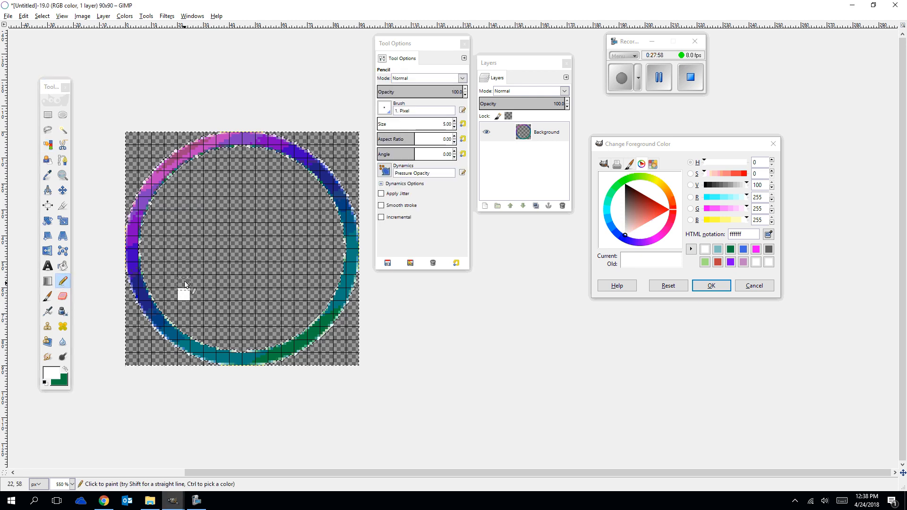
left_click_drag(184, 281, 184, 272)
left_click(184, 254)
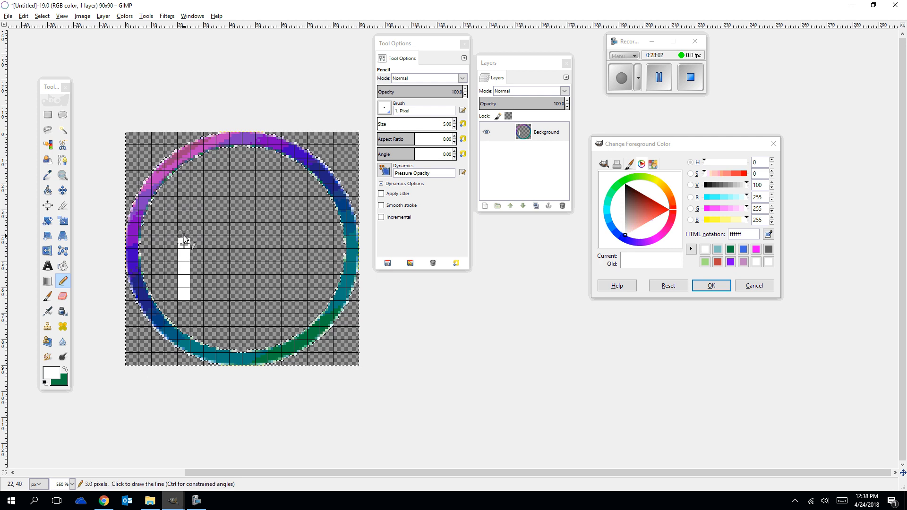
left_click(184, 217, "shift")
left_click(159, 217, "shift")
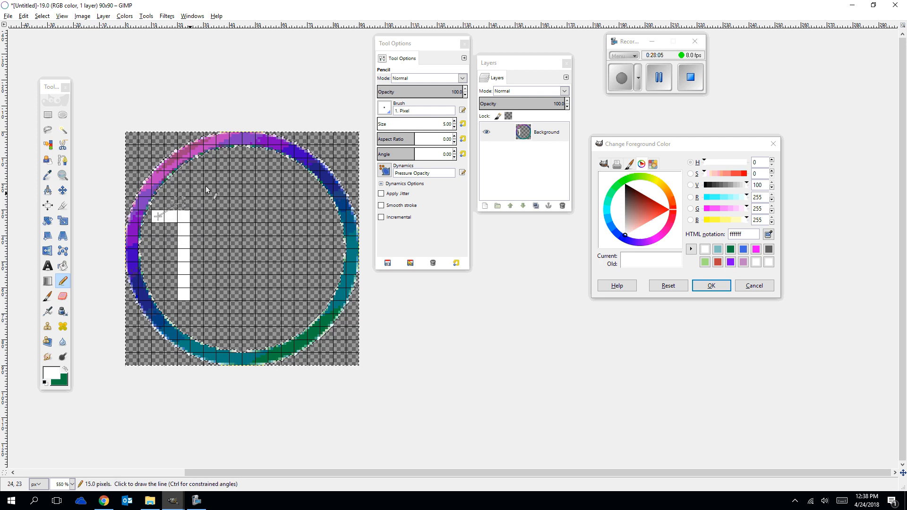
Draw the roof with straight Pencil lines from the left eave to a short flat peak and down to the right eave.
left_click(233, 162, "shift")
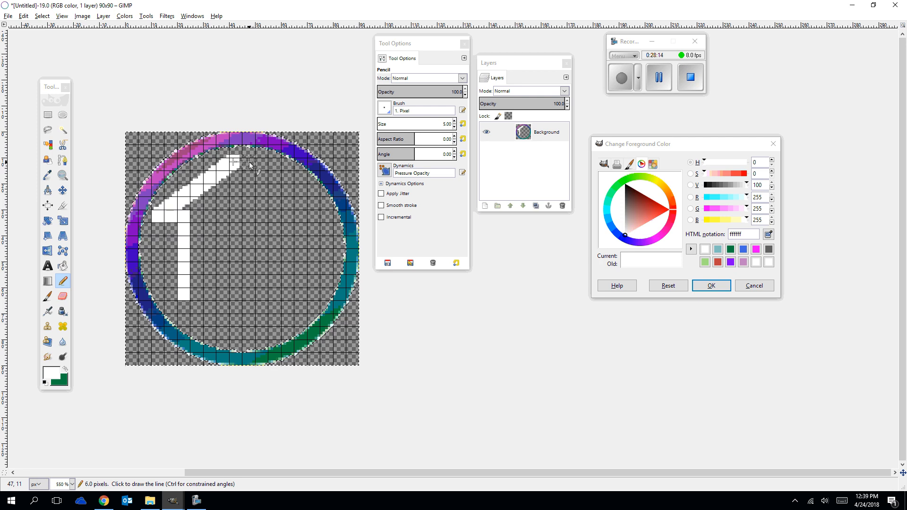
left_click(250, 164, "shift")
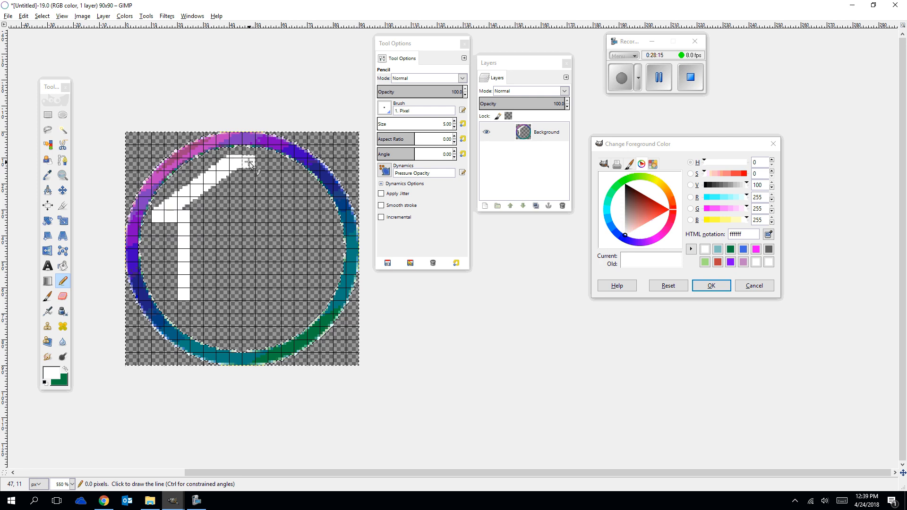
left_click(327, 215, "shift")
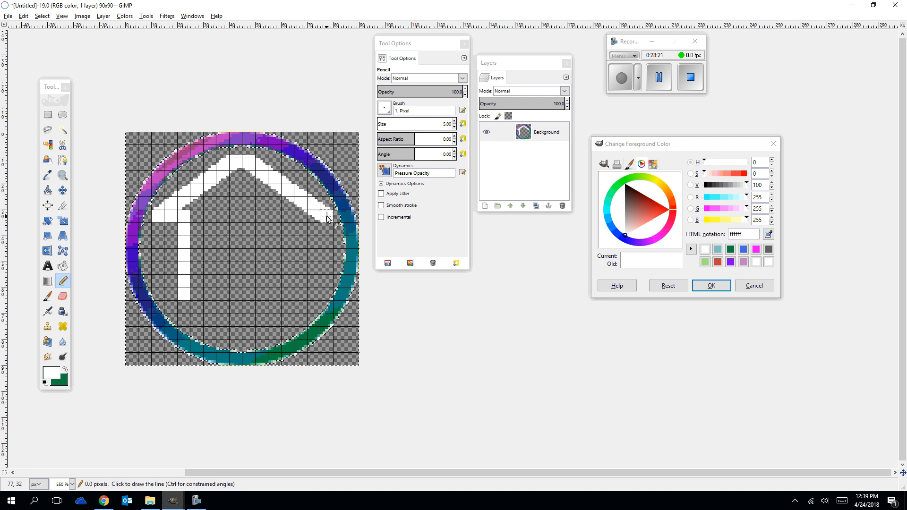
Extend the right eave inward and draw the right wall straight down level with the left wall's foot.
left_click(299, 217, "shift")
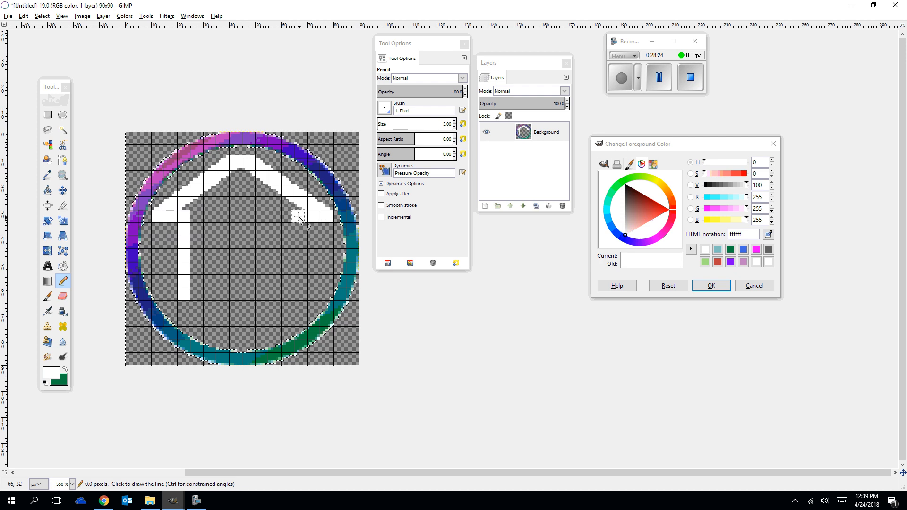
left_click(287, 218, "shift")
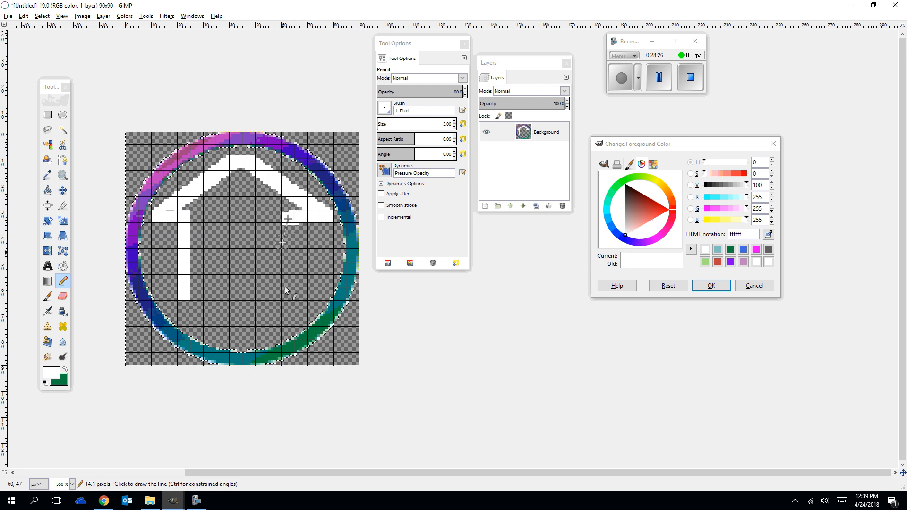
left_click(287, 294, "shift")
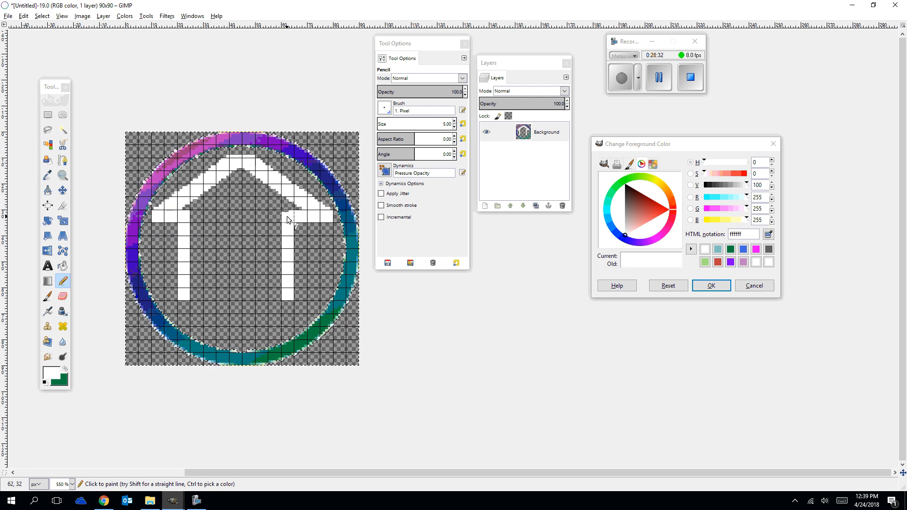
Draw the door opening with straight lines about 20 px high and wide, joined to both walls by short feet.
left_click(284, 295)
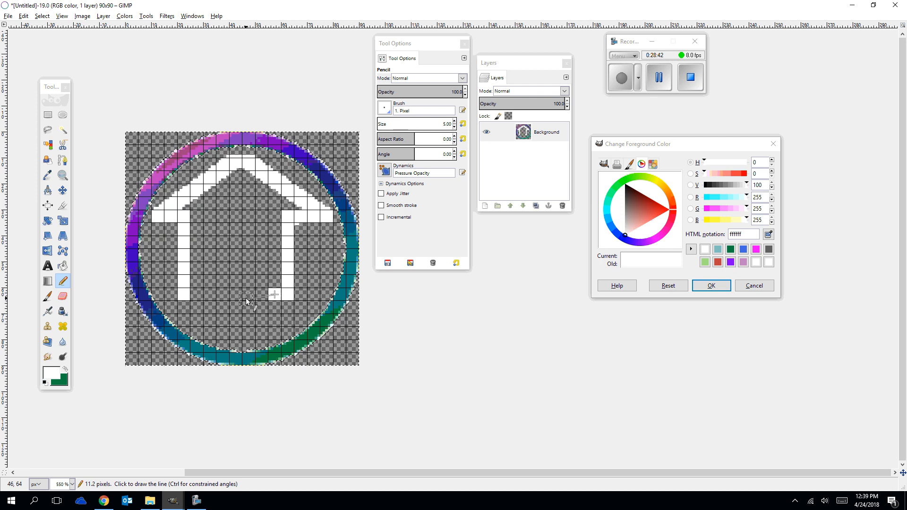
left_click(261, 294, "shift")
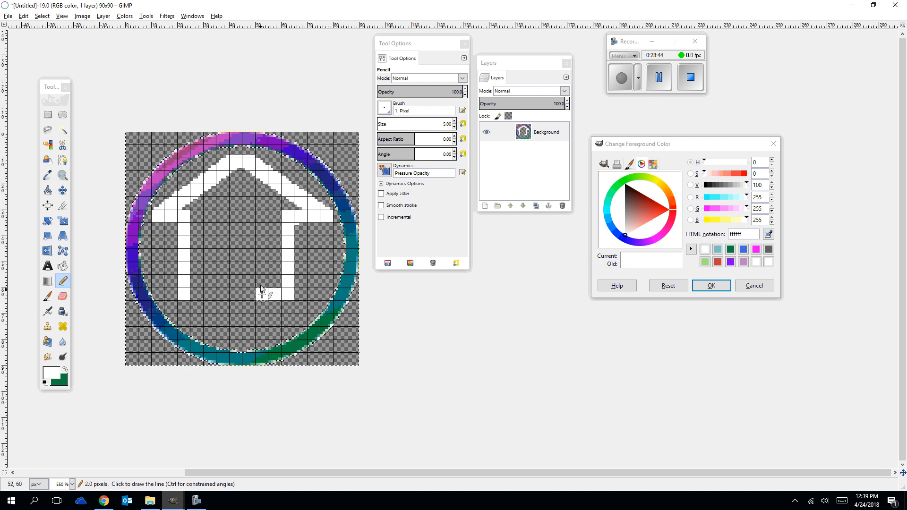
left_click(262, 242, "shift")
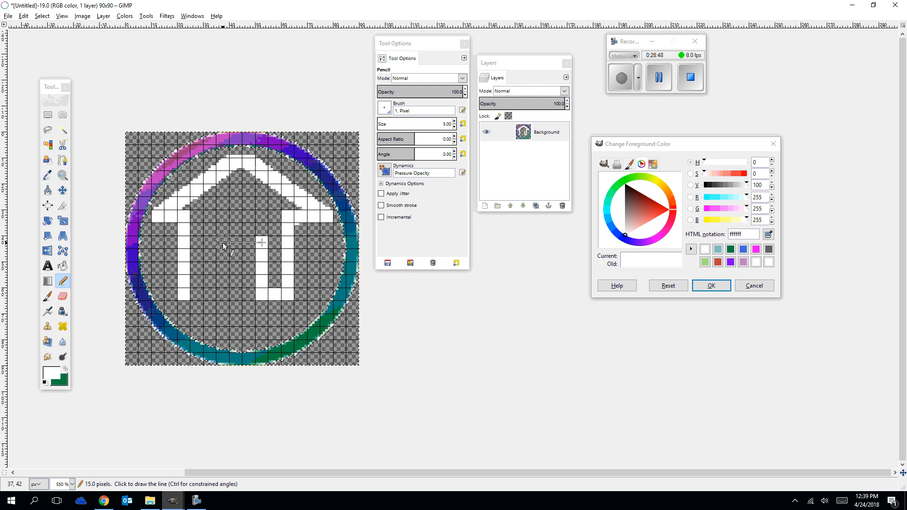
left_click(208, 242, "shift")
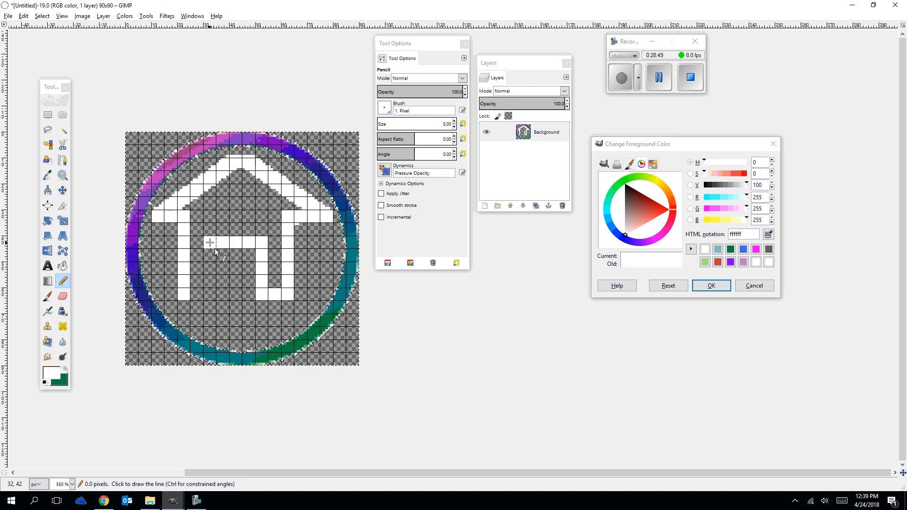
left_click(210, 294, "shift")
left_click(196, 294)
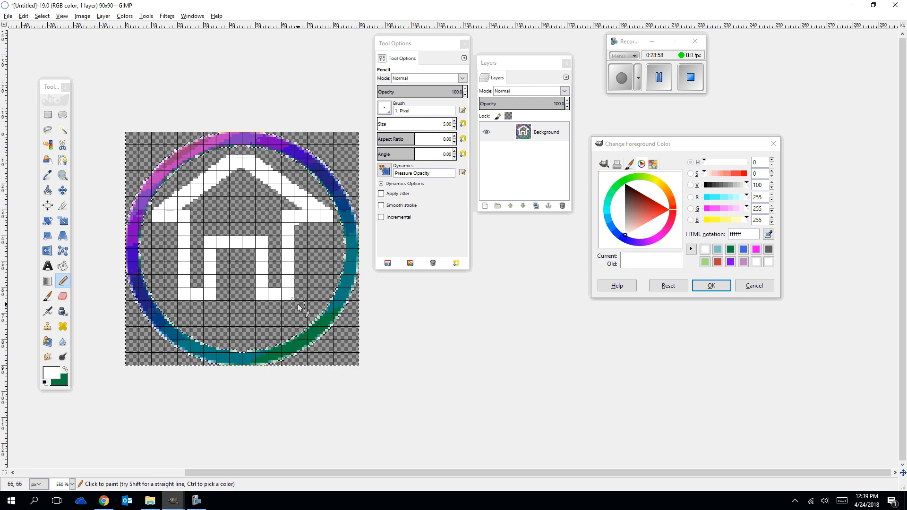
Add a parallel white line along the outer side of the right wall down to its foot, undoing a misplaced stroke.
left_click(299, 229)
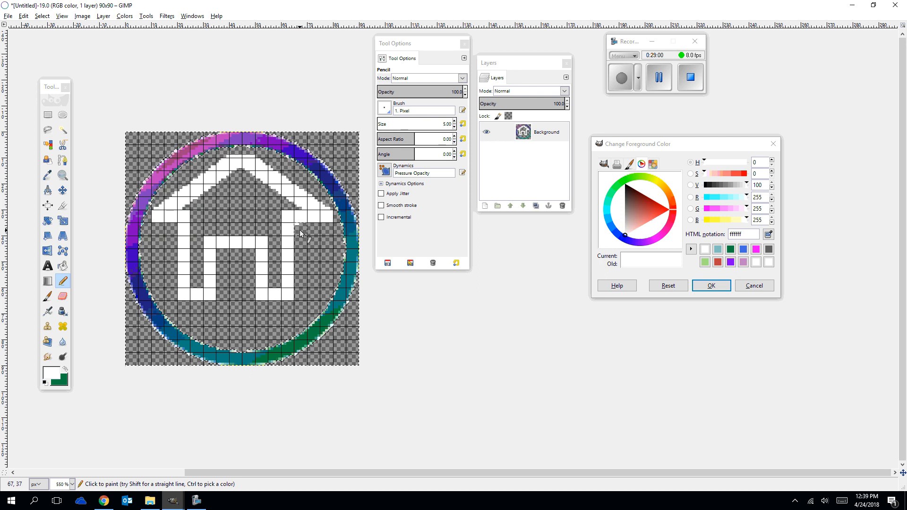
left_click(300, 241)
key("ctrl+z")
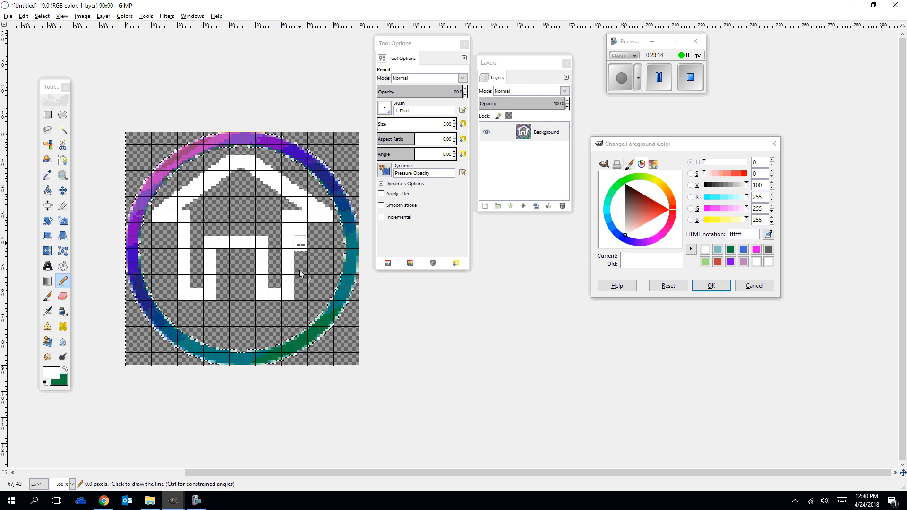
left_click(299, 295, "shift")
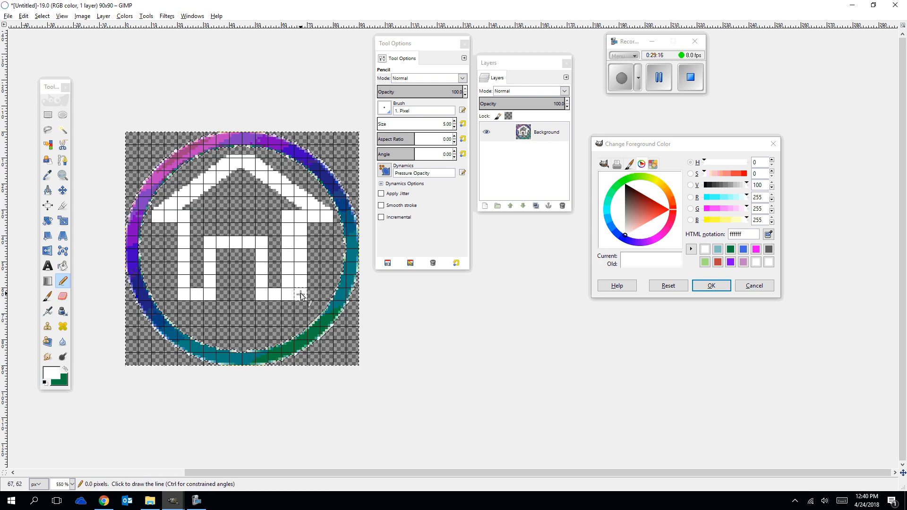
Try erasing the upper part of the right wall's inner column with the Eraser, and undo the last stroke.
left_click(63, 296)
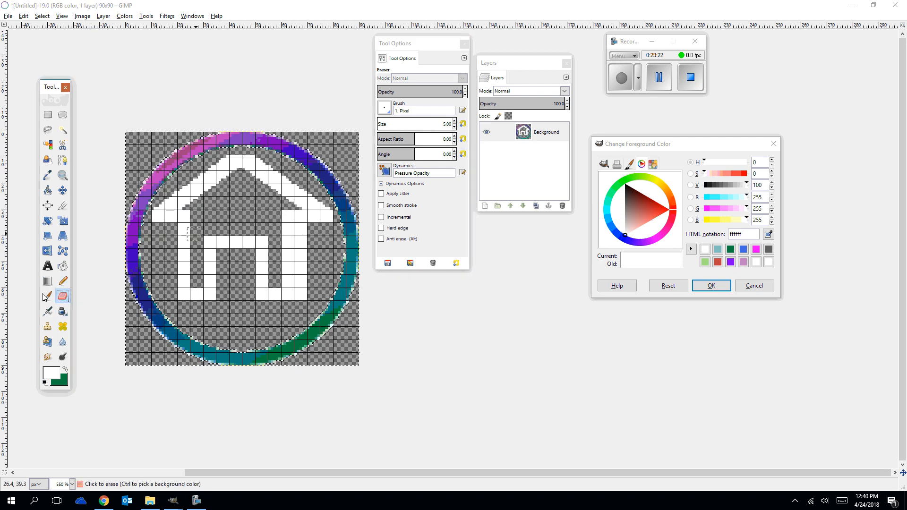
double_click(65, 296)
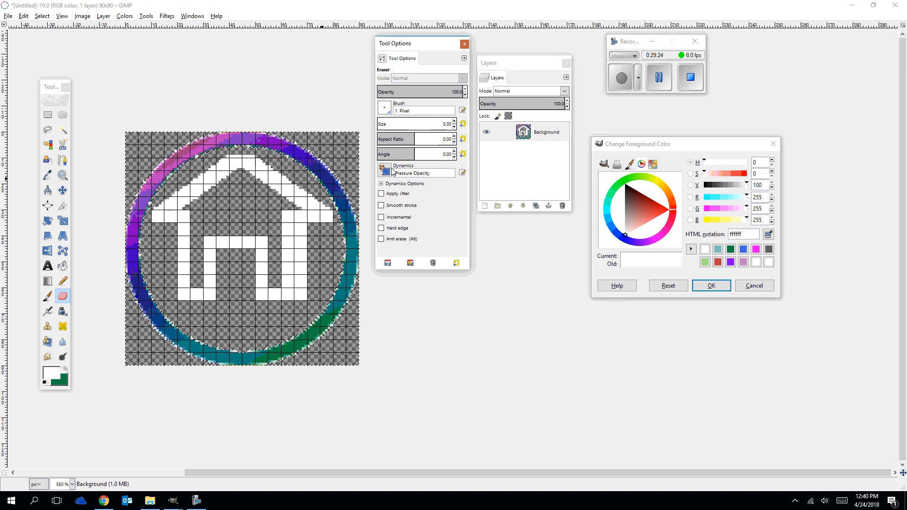
left_click(288, 218)
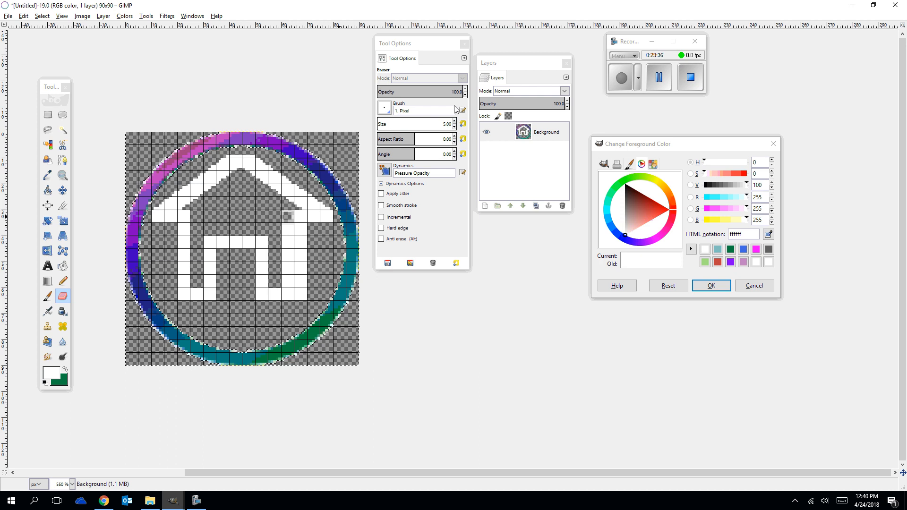
left_click(466, 89)
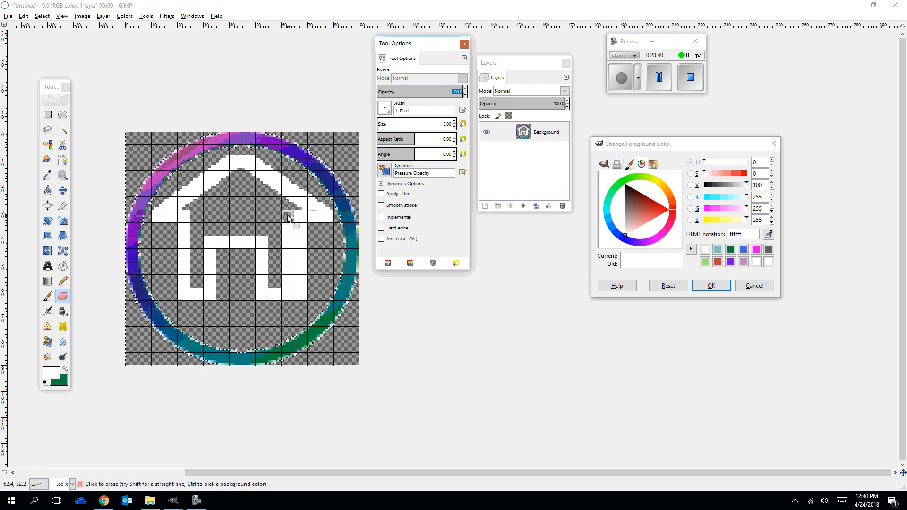
mouse_move(288, 218)
left_mouse_down()
mouse_move(295, 246)
mouse_move(285, 226)
left_mouse_up()
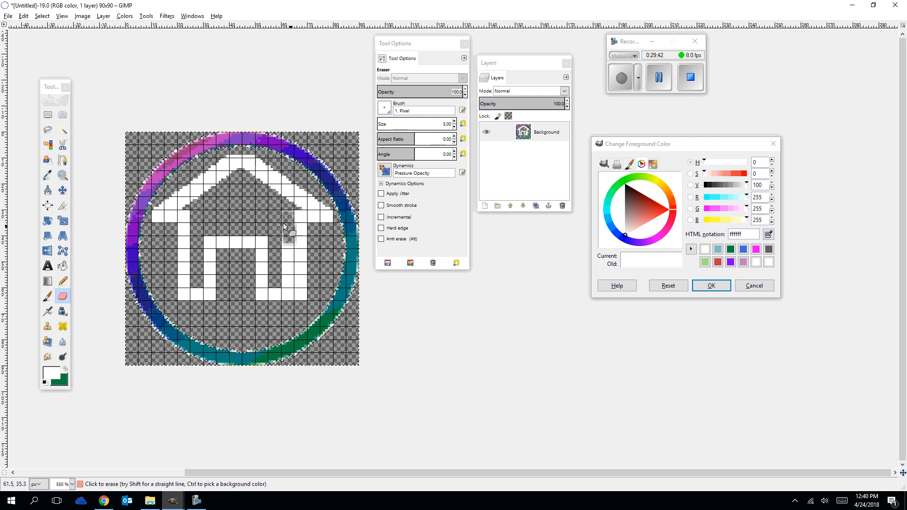
key("ctrl+z")
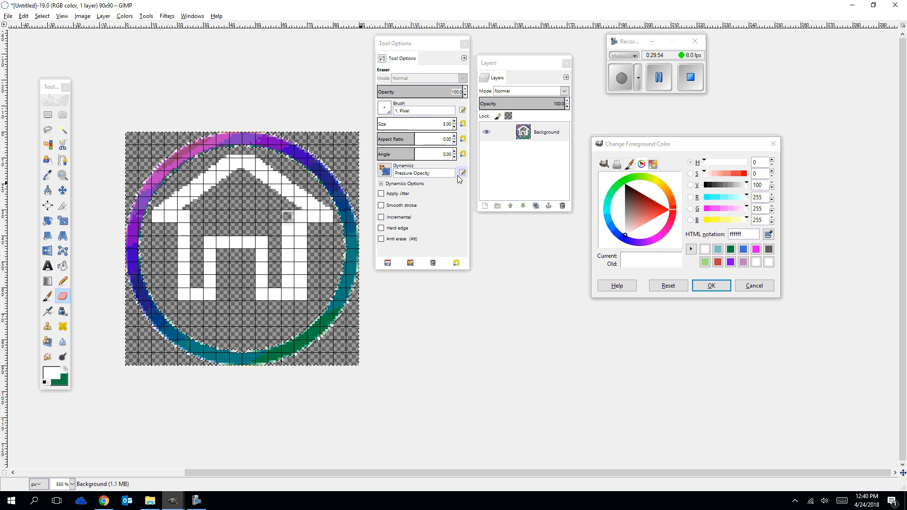
Examine the available dynamics presets for the Eraser and close the list without choosing one.
left_click(417, 174)
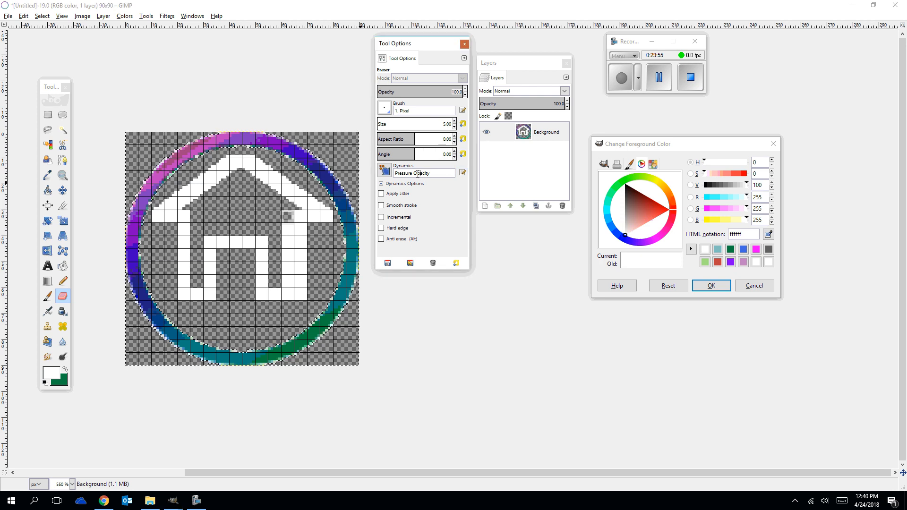
left_click(385, 171)
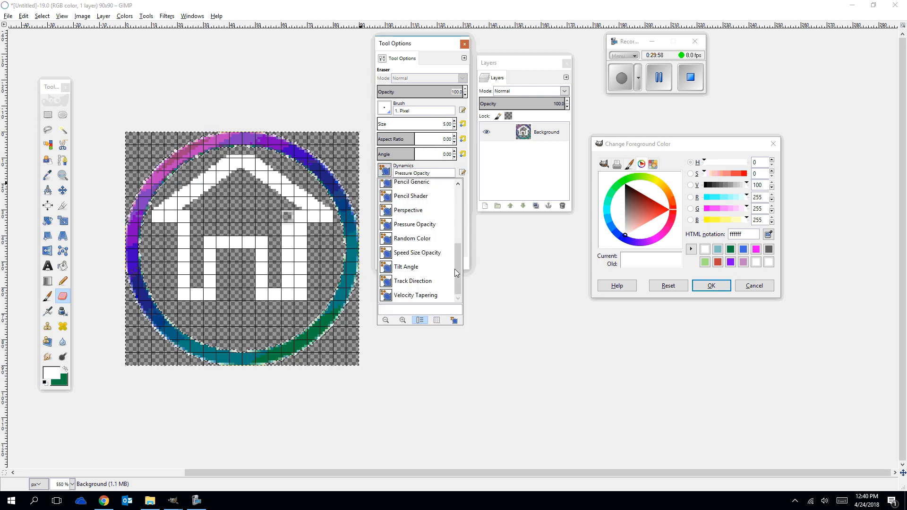
mouse_move(455, 268)
left_mouse_down()
mouse_move(452, 202)
mouse_move(466, 280)
left_mouse_up()
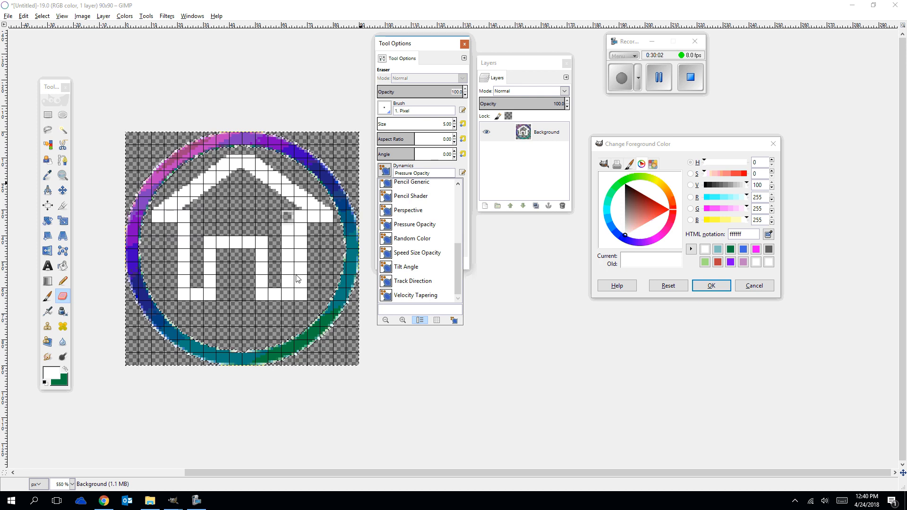
left_click(262, 212)
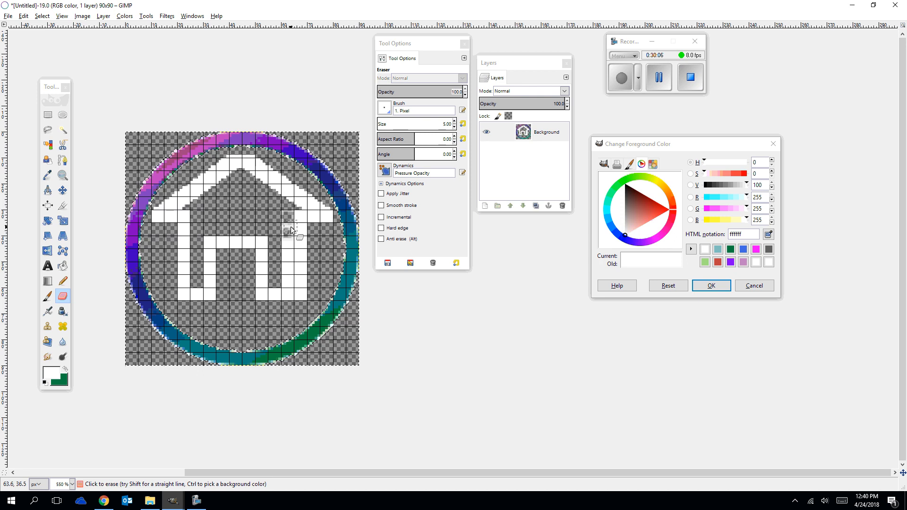
Try erasing down the right wall's inner column, and undo strokes until only the left wall and the roof remain.
mouse_move(290, 230)
left_mouse_down()
mouse_move(280, 284)
mouse_move(282, 255)
mouse_move(287, 278)
left_mouse_up()
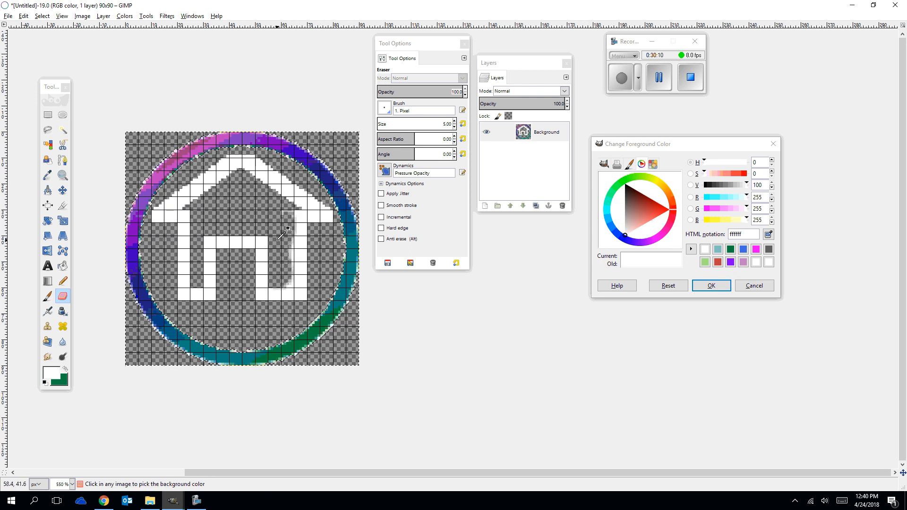
key("ctrl+z")
key("ctrl+z")
key("ctrl+z")
key("ctrl+z")
key("ctrl+z")
key("ctrl+z")
key("ctrl+z")
key("ctrl+z")
key("ctrl+z")
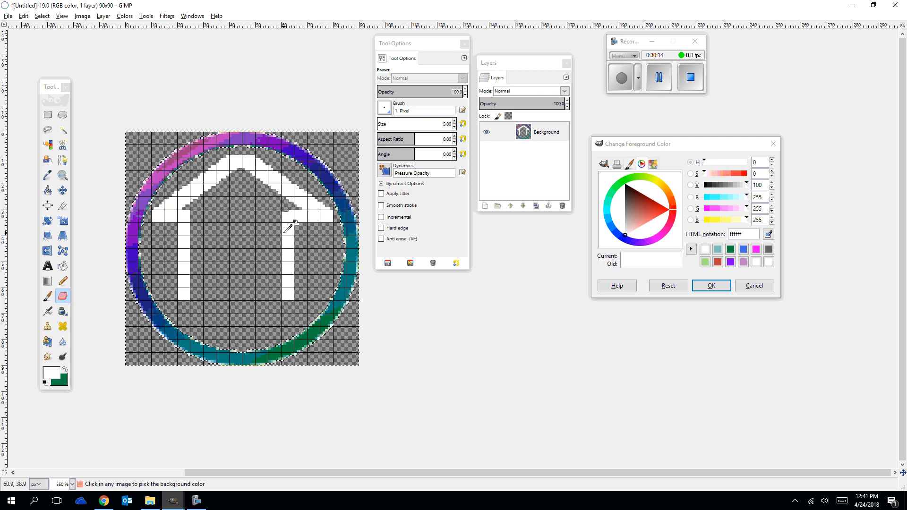
key("ctrl+z")
key("ctrl+z")
key("ctrl+z")
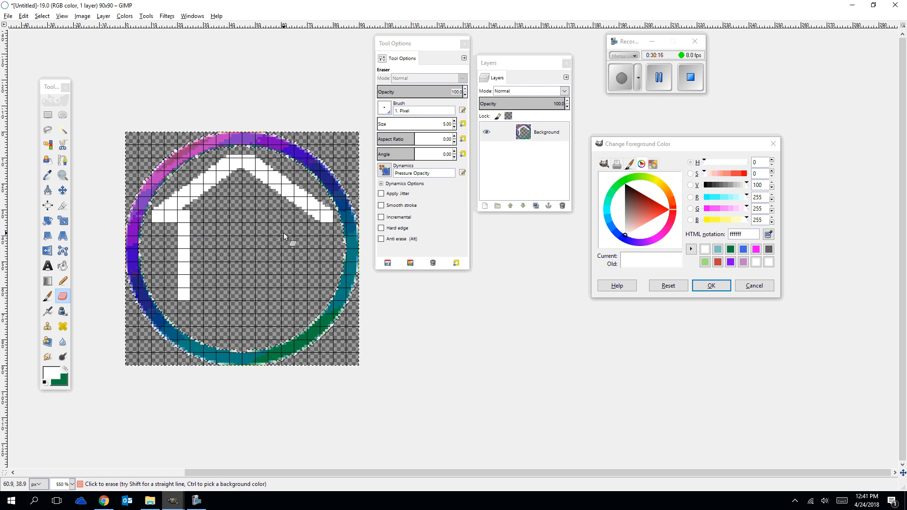
Draw the right eave inward to about x 67 with the white Pencil as a short horizontal line.
left_click(62, 281)
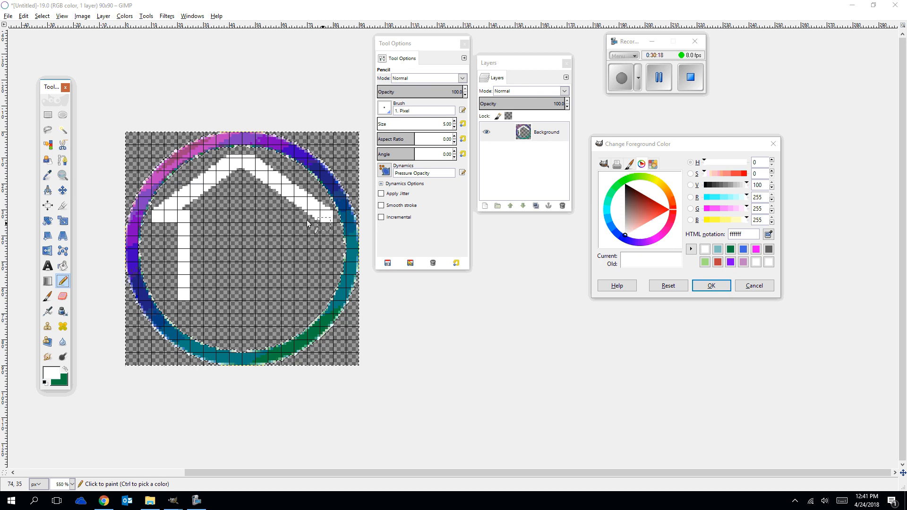
left_click(327, 219)
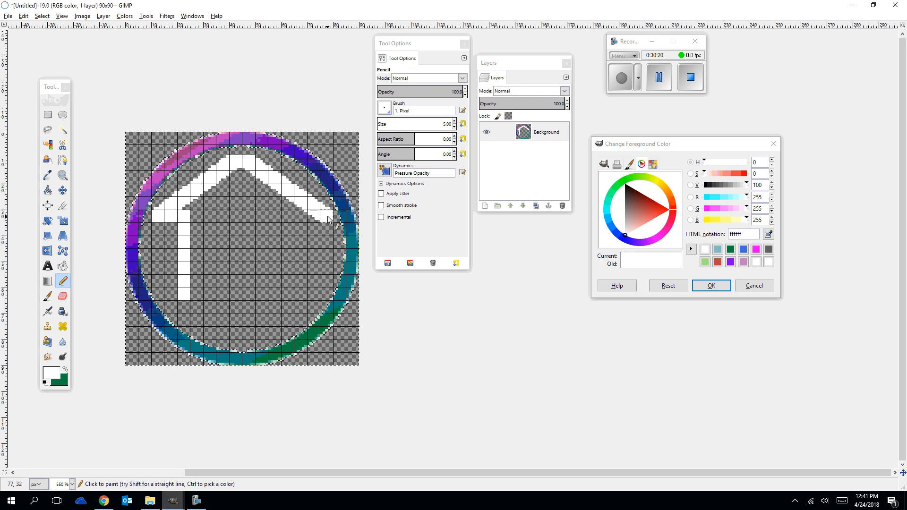
left_click(304, 219, "shift")
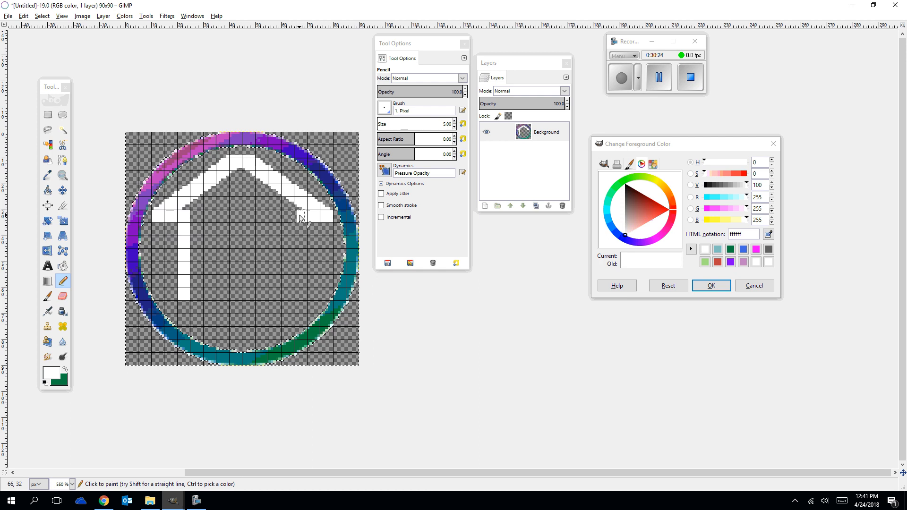
left_click(302, 218)
Draw the house's right wall down to y 62, its base inward to x 57, and the door's right edge up to y 42 in white.
left_click(301, 296, "shift")
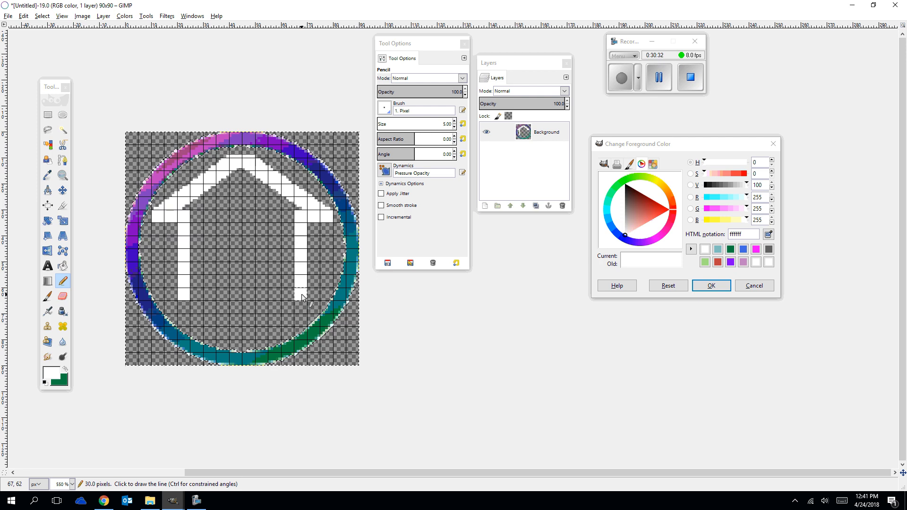
left_click(274, 294, "shift")
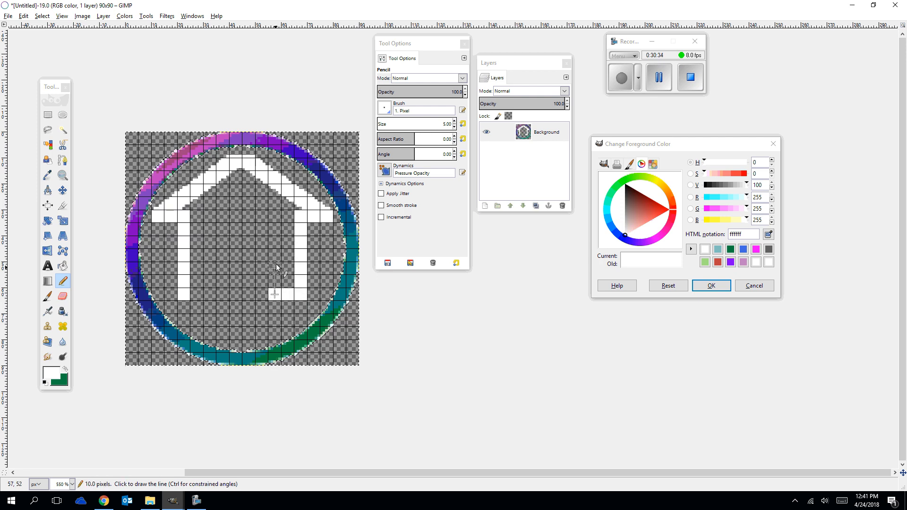
left_click(274, 242, "shift")
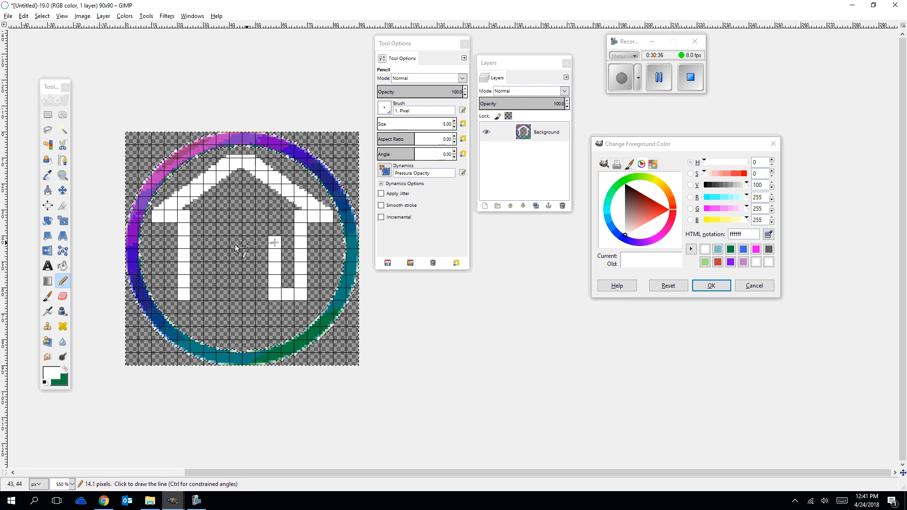
Close the house outline with the door's top edge, its left edge at about x 32, and the base joining the left wall.
left_click(212, 241, "shift")
left_click(209, 294, "shift")
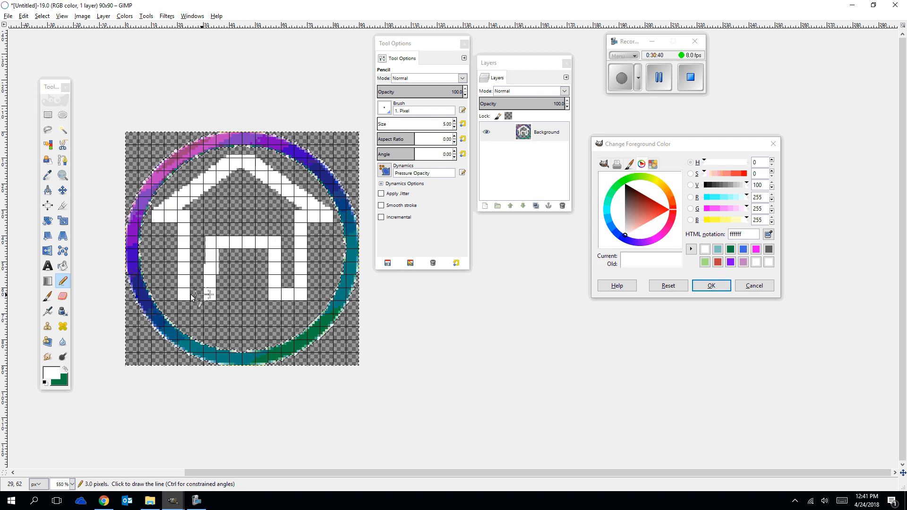
left_click(186, 293, "shift")
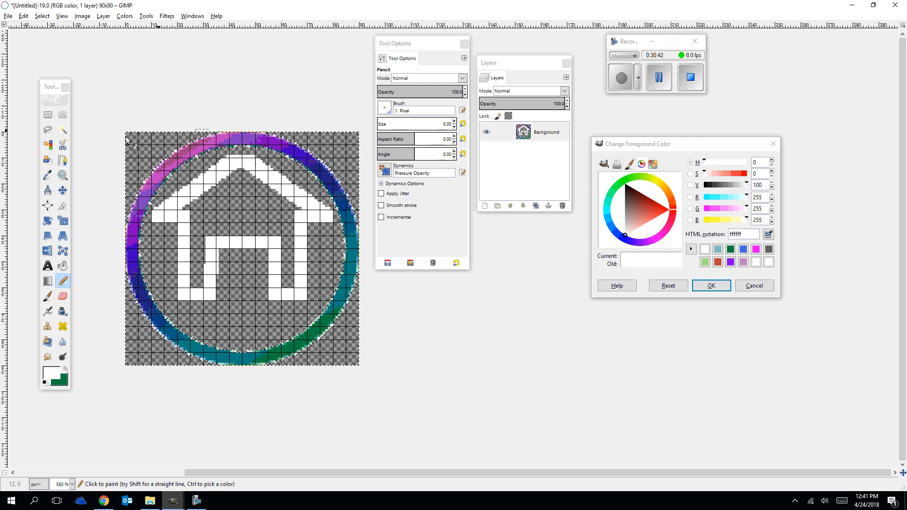
left_click(210, 243)
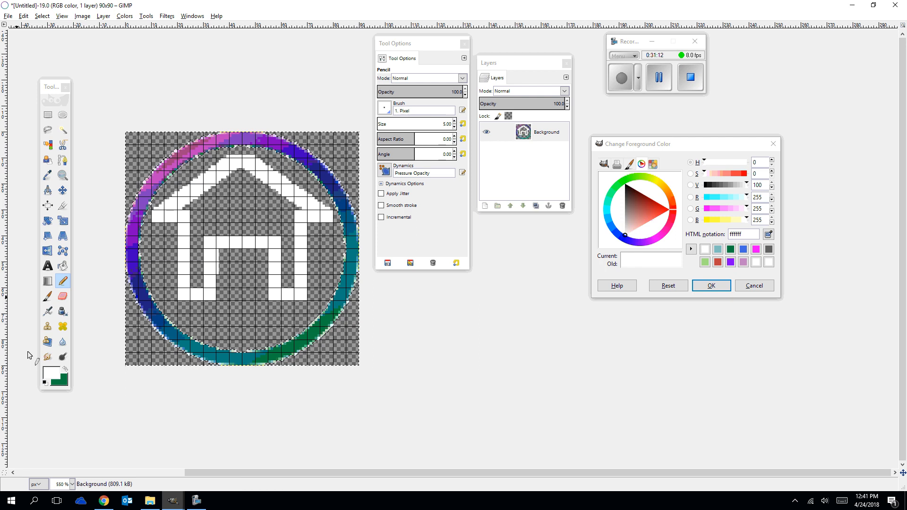
Switch to Chrome, look through the home icon image results, and preview the round blue-and-black house icon from Pixabay.
left_click(105, 505)
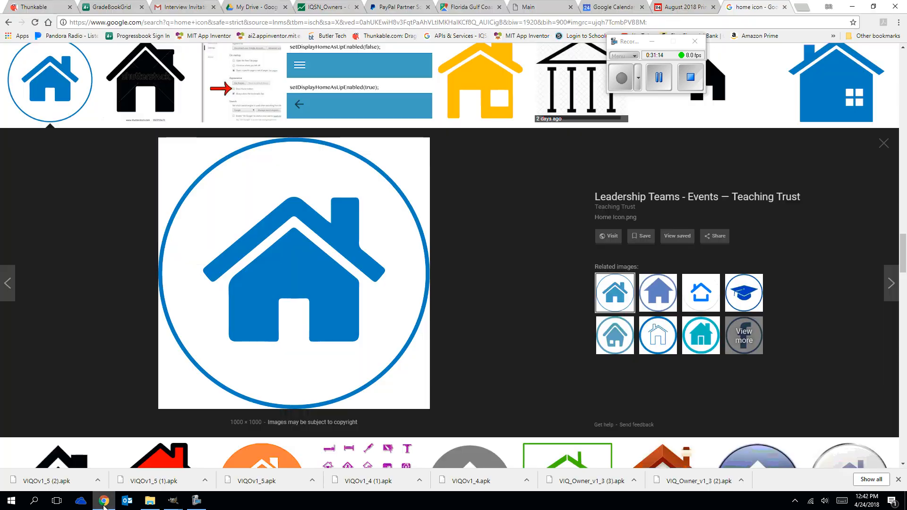
scroll(644, 182, "up", 15)
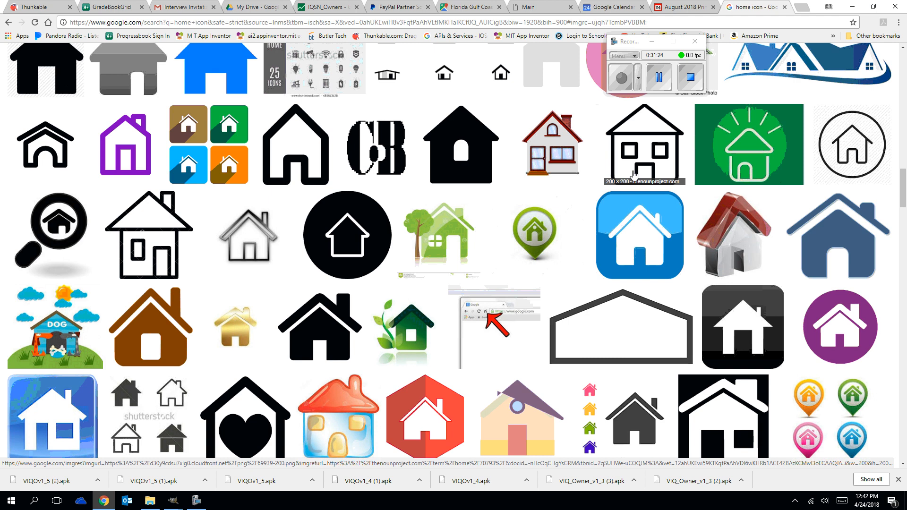
scroll(381, 365, "up", 10)
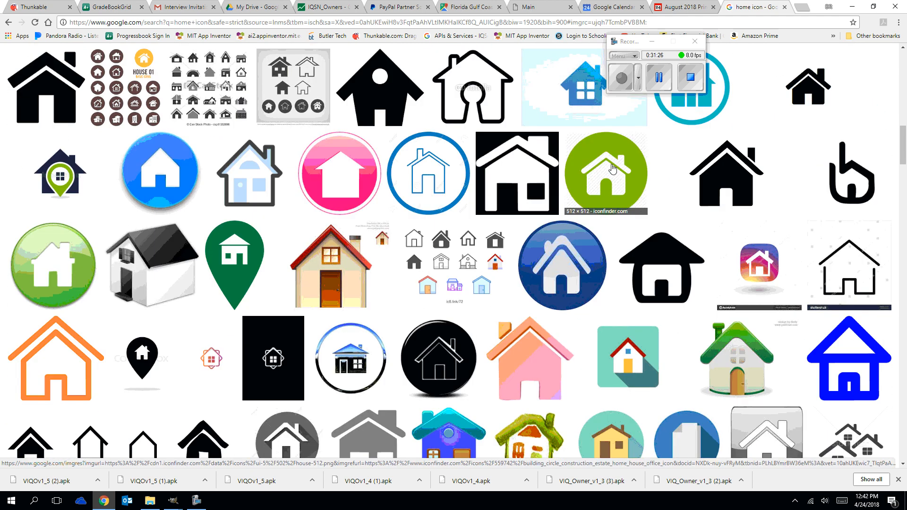
left_click(343, 359)
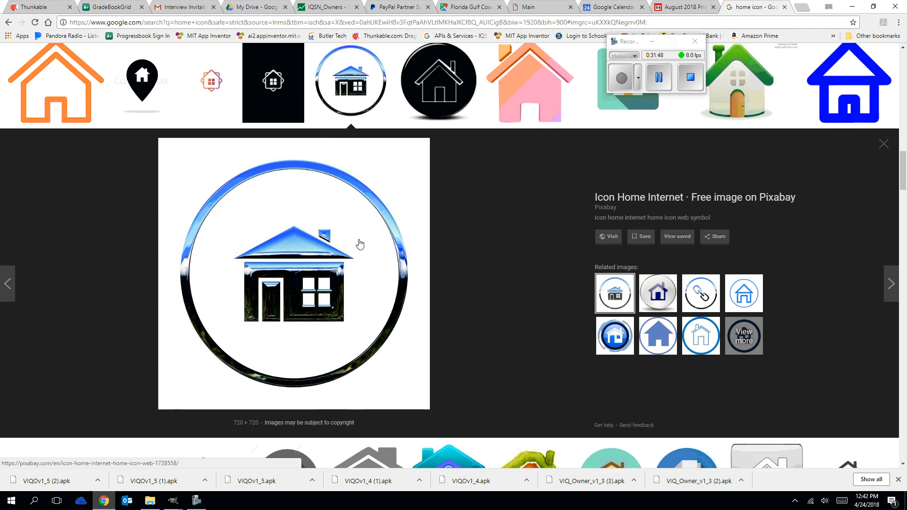
Examine the related icon designs, including the chain link, glossy blue house, solid house and circular outlined houses, and return to the main results.
scroll(358, 243, "up", 4)
scroll(350, 330, "down", 2)
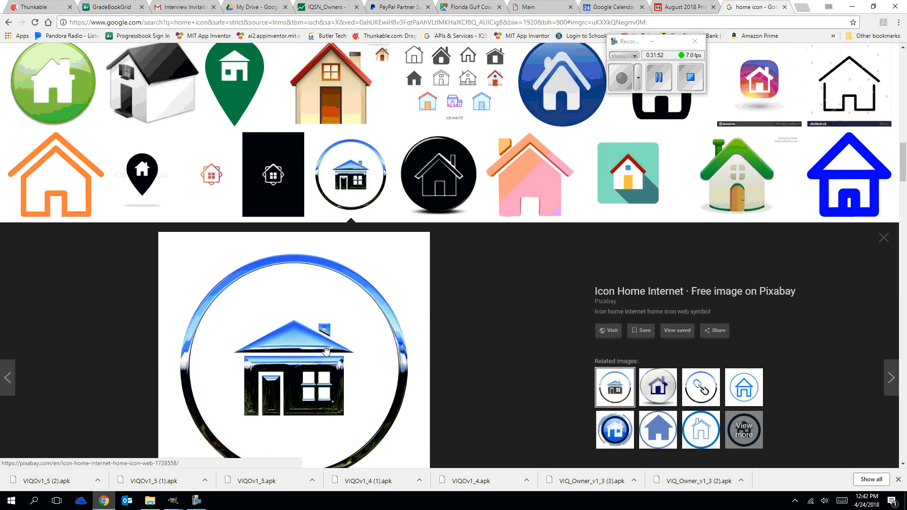
scroll(325, 350, "up", 5)
scroll(429, 300, "down", 3)
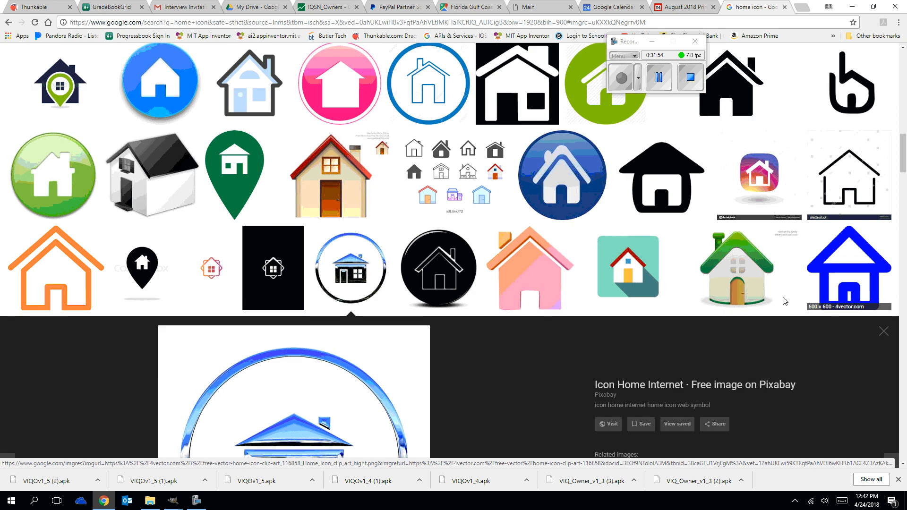
scroll(785, 301, "down", 3)
left_click(696, 343)
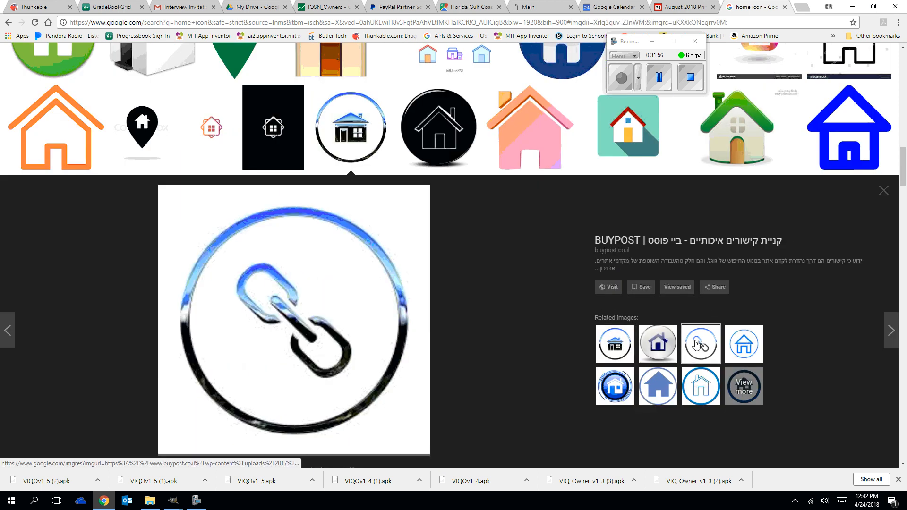
left_click(616, 394)
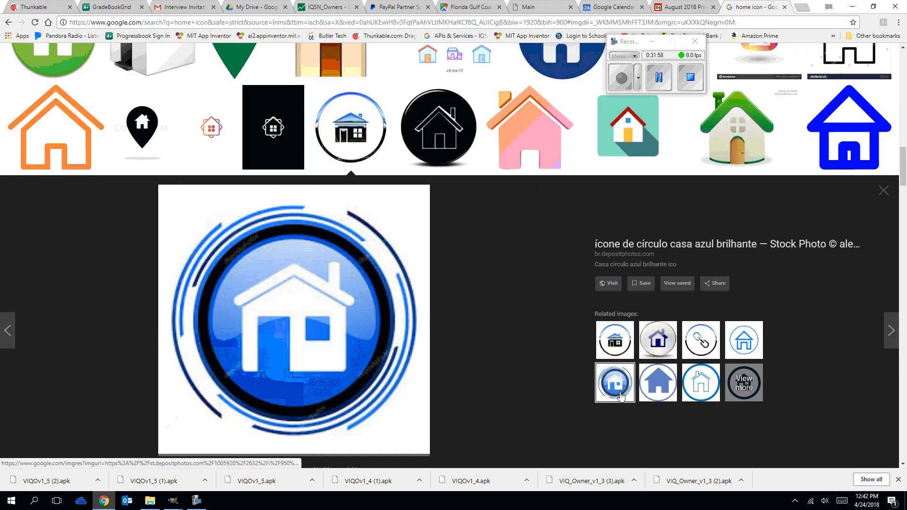
left_click(660, 391)
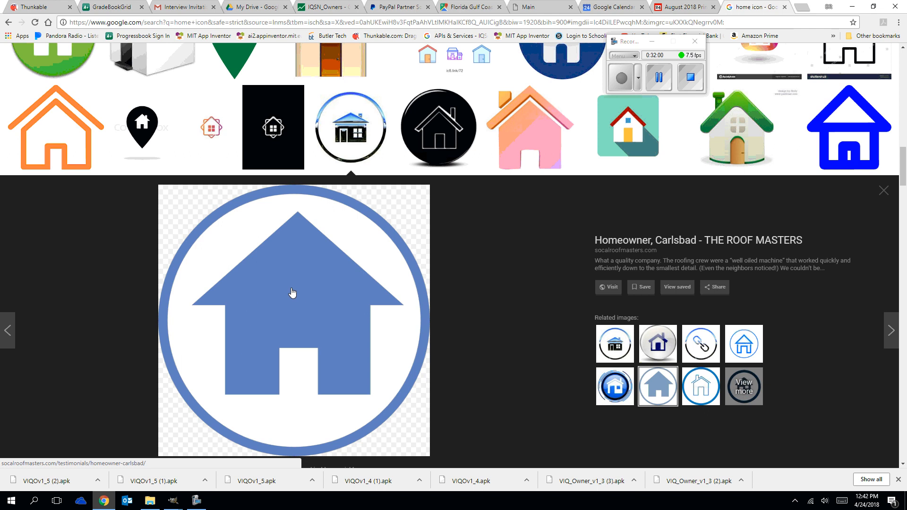
left_click(691, 393)
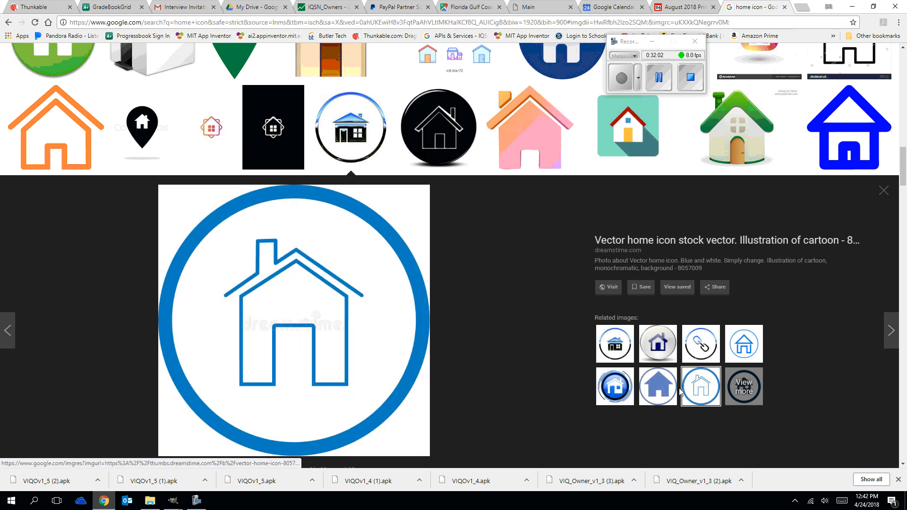
left_click(743, 344)
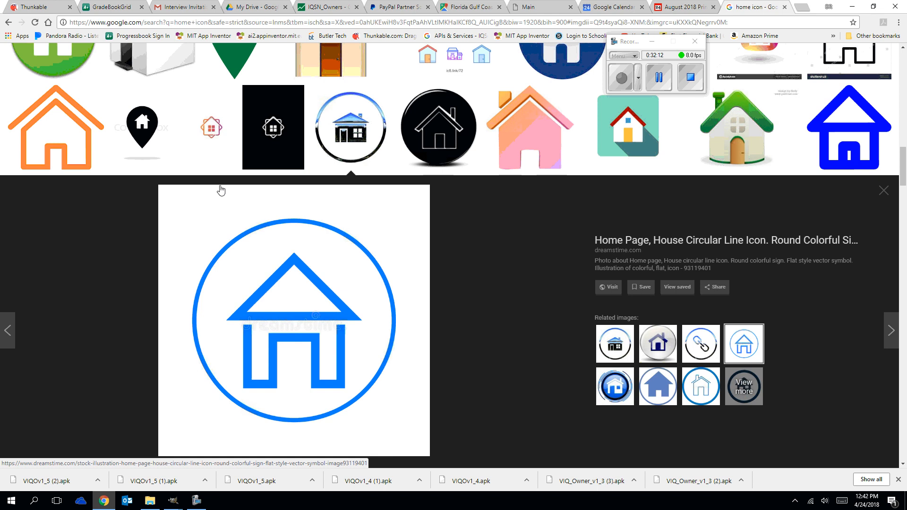
scroll(220, 191, "down", 3)
scroll(221, 191, "up", 6)
scroll(220, 192, "up", 12)
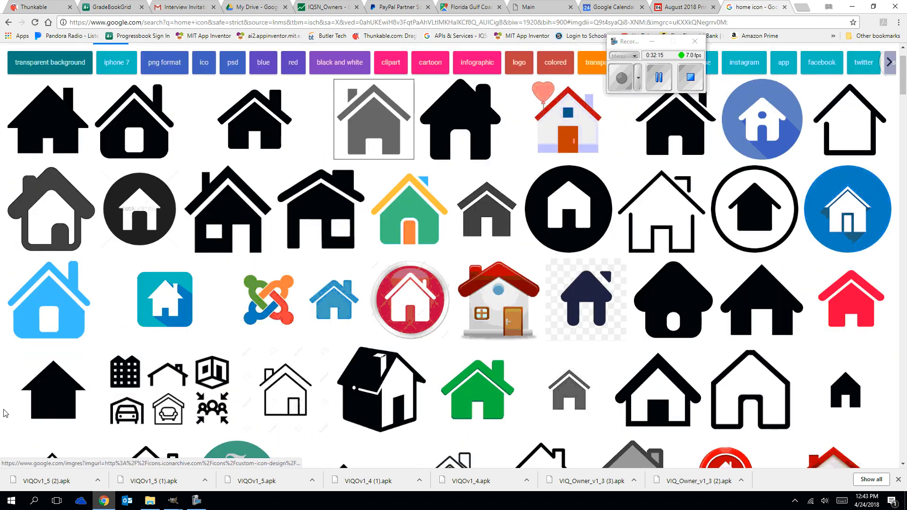
Switch to File Explorer, look through the Documents and Downloads folders for existing icons such as refresh (1), and minimize the window.
left_click(150, 500)
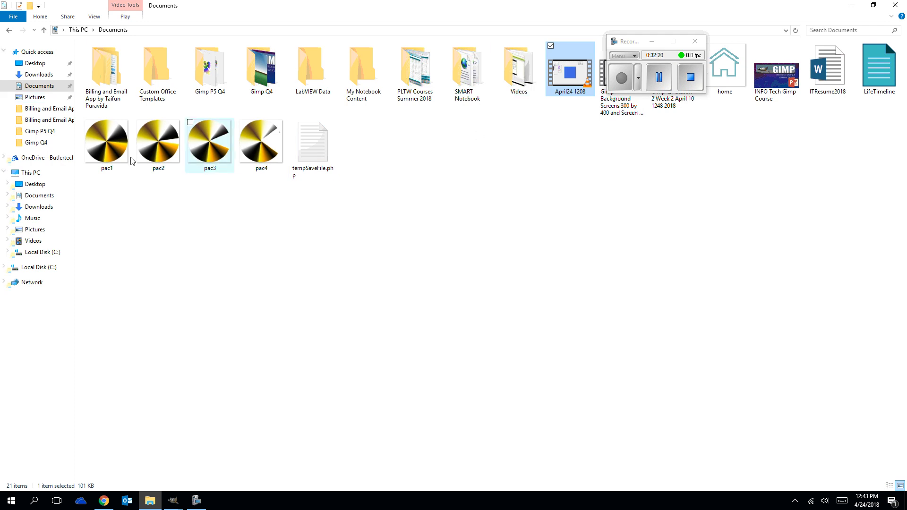
left_click(40, 87)
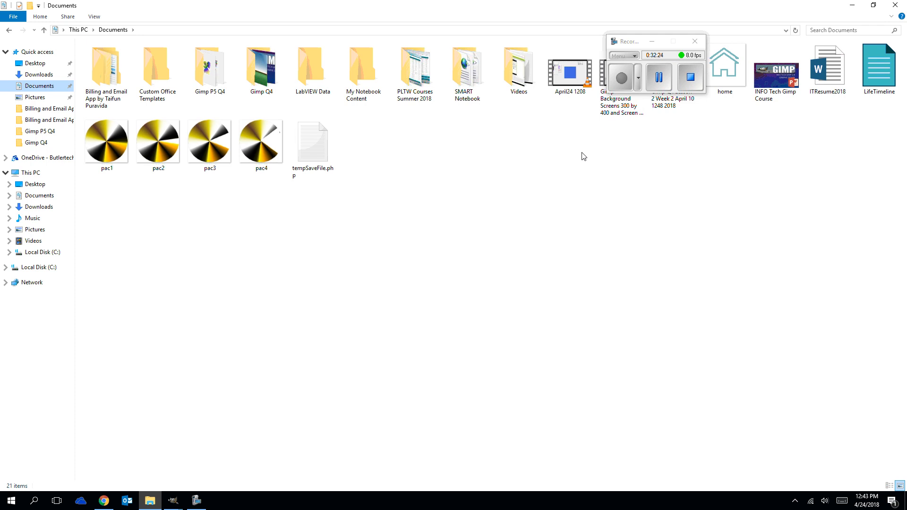
left_click(594, 147)
left_click_drag(635, 46, 541, 136)
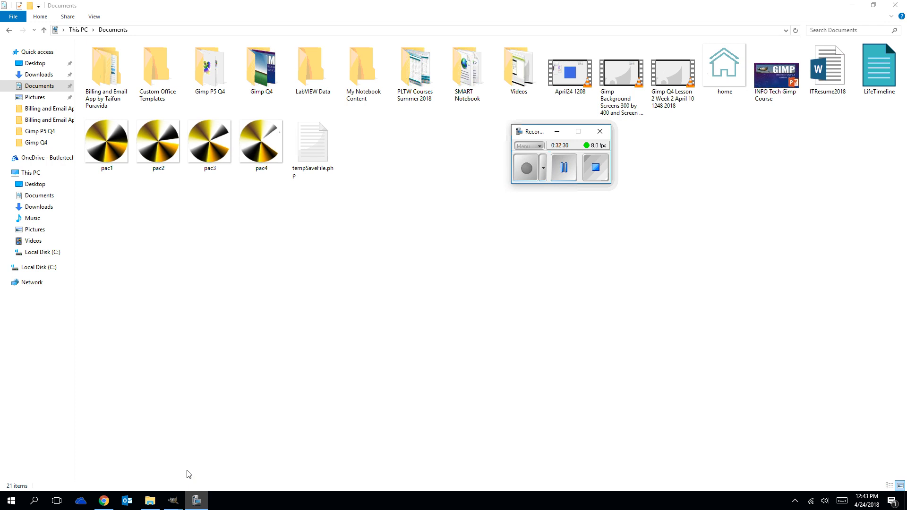
left_click(52, 75)
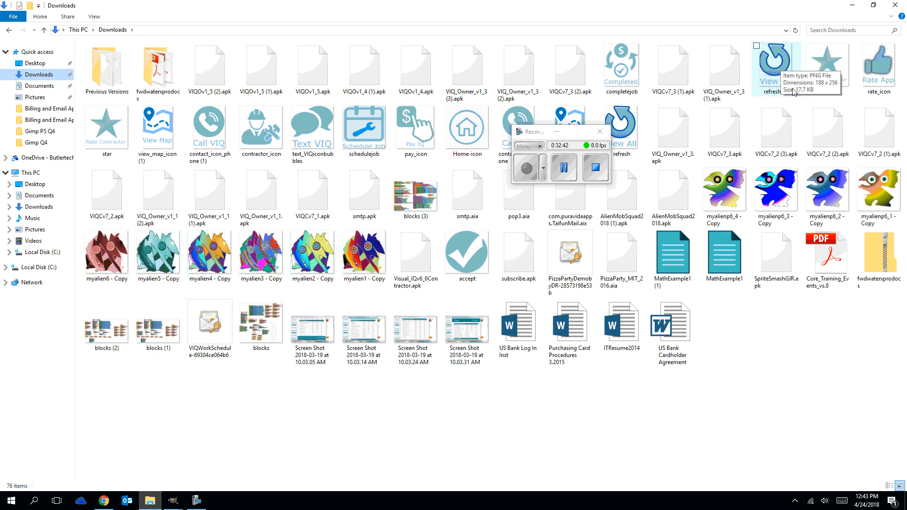
left_click(779, 78)
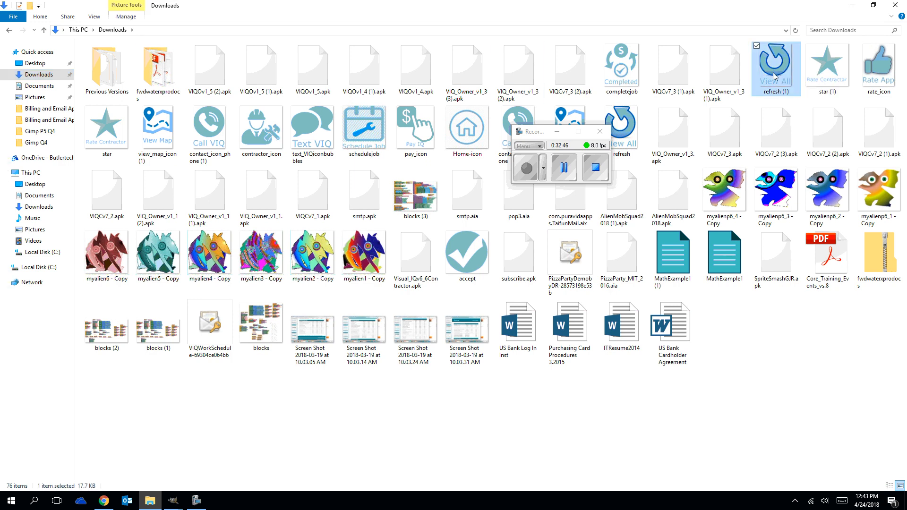
left_click(852, 6)
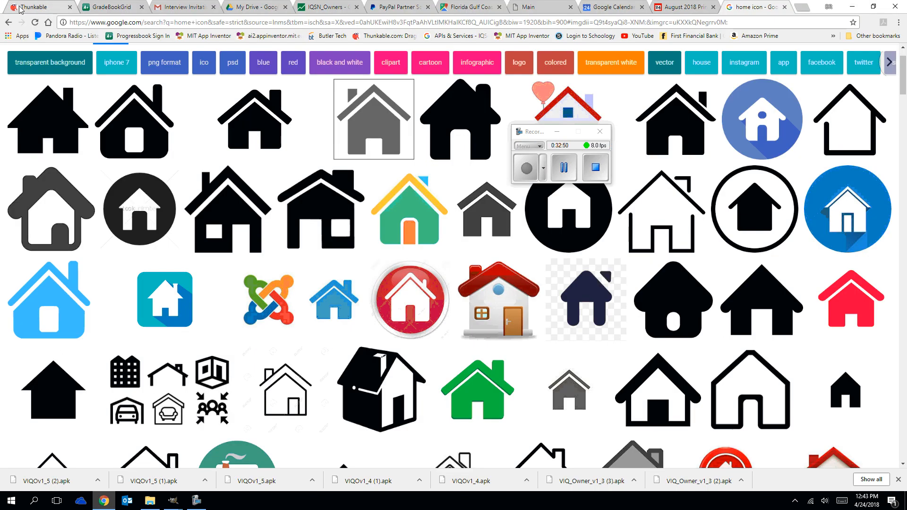
Switch back to GIMP and create a new 90 × 90 px image.
left_click(172, 501)
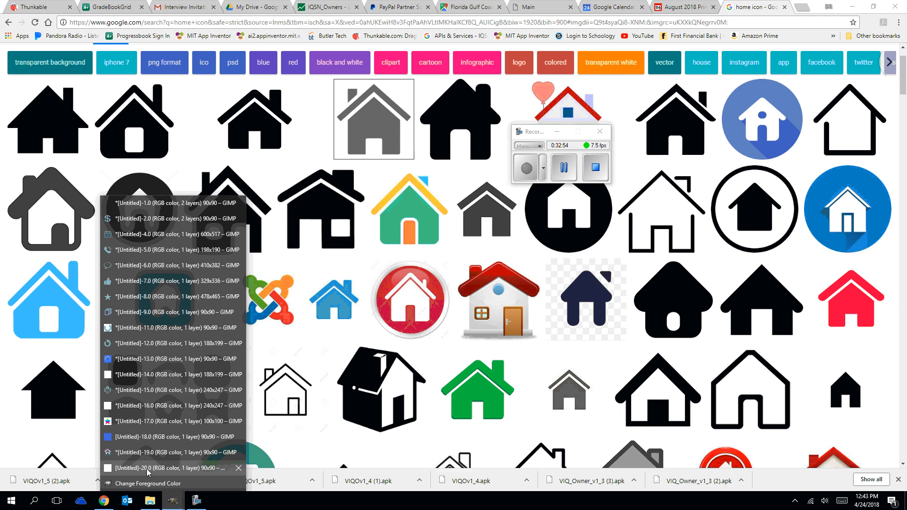
left_click(170, 467)
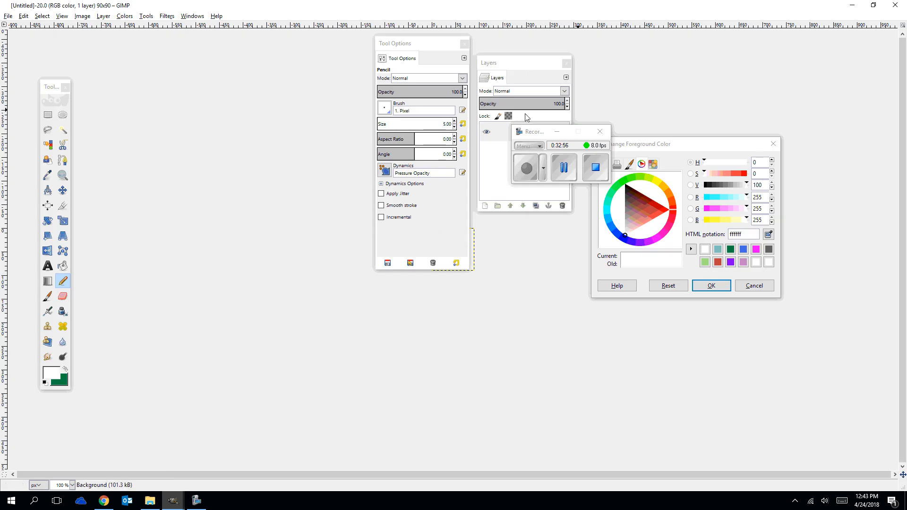
left_click(555, 135)
left_click_drag(555, 135, 729, 67)
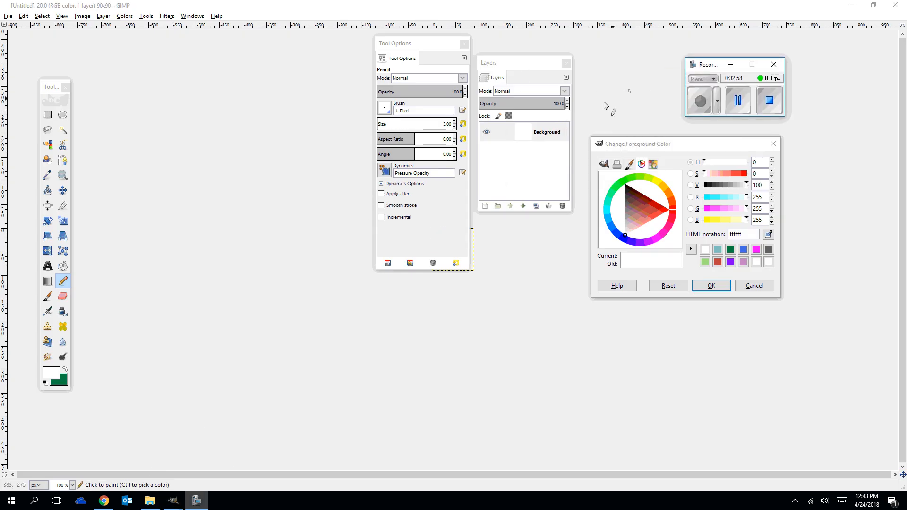
left_click(8, 16)
left_click(21, 24)
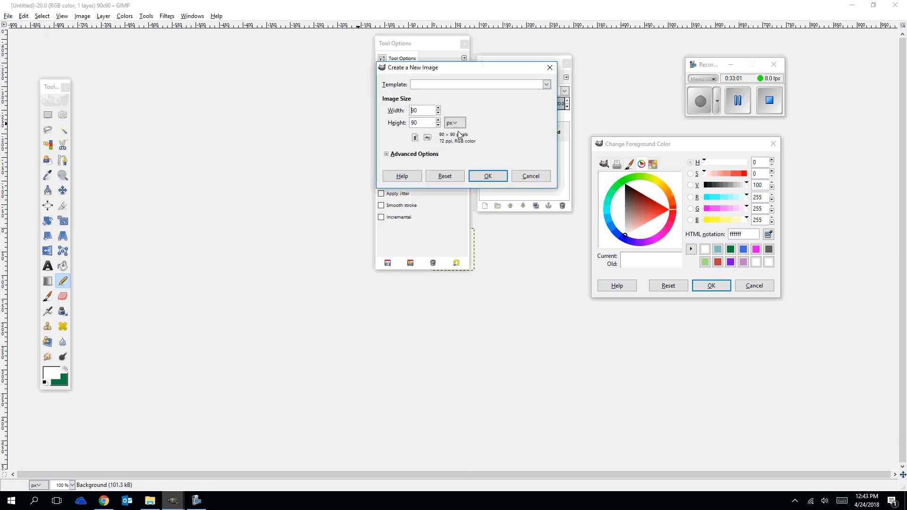
left_click(486, 176)
left_click(222, 32)
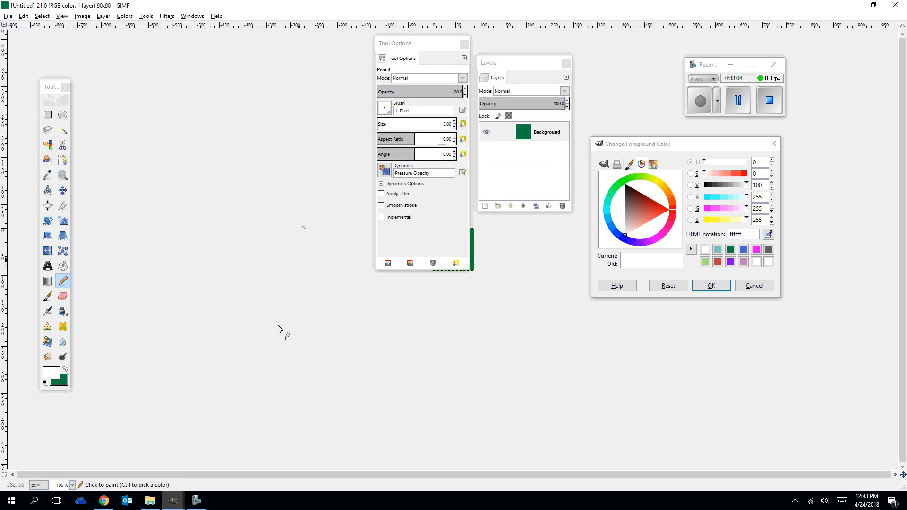
Bucket-fill the new image with the white foreground color, and move the Tool Options and Layers docks clear of the canvas.
left_click_drag(48, 376, 58, 378)
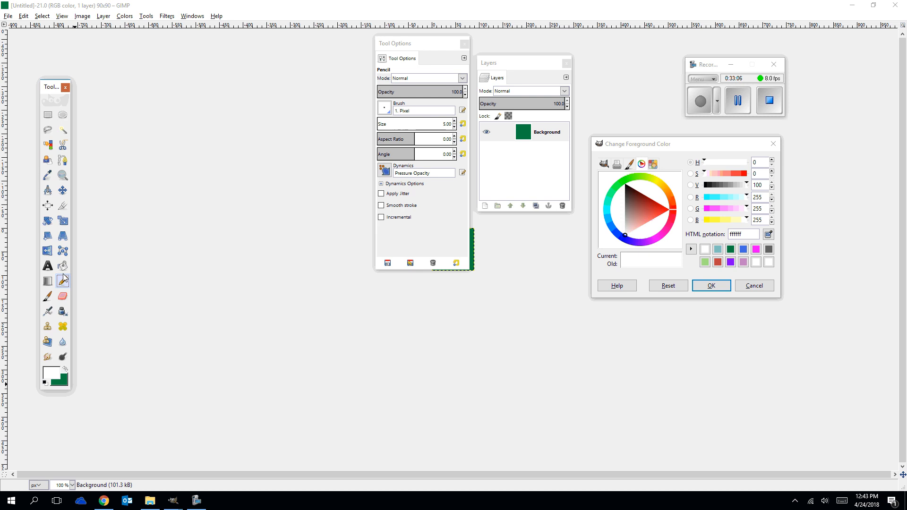
left_click(62, 266)
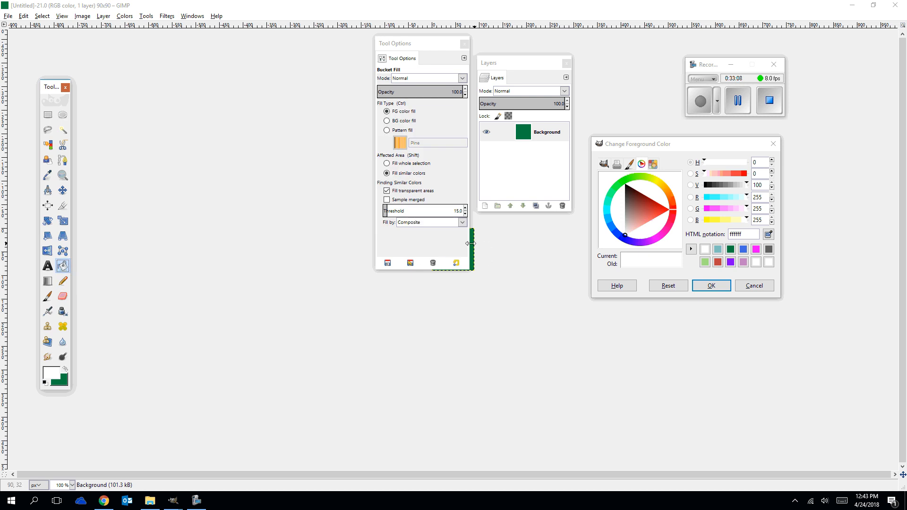
left_click_drag(436, 47, 142, 73)
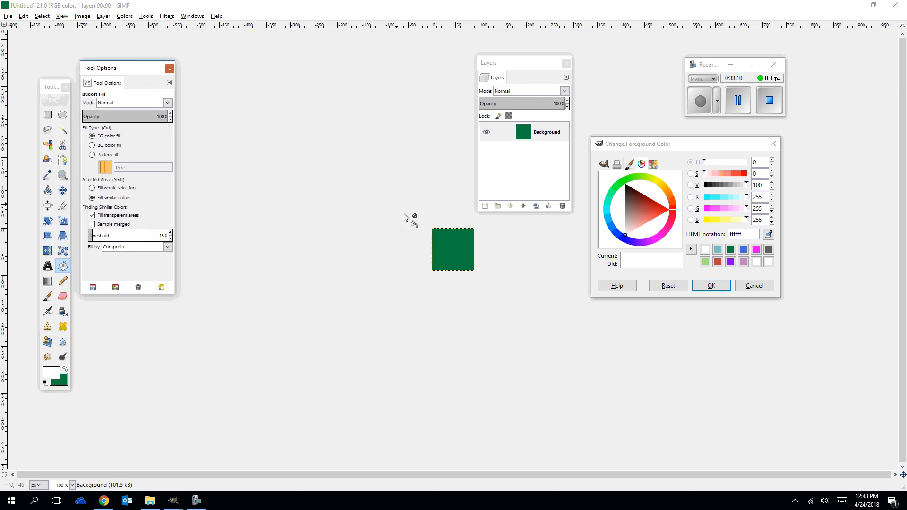
left_click(449, 247)
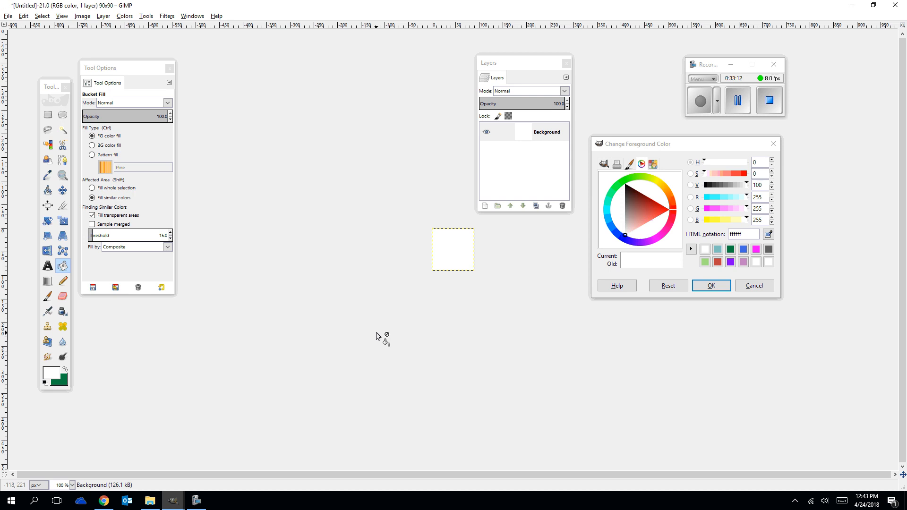
scroll(383, 336, "up", 6, "ctrl")
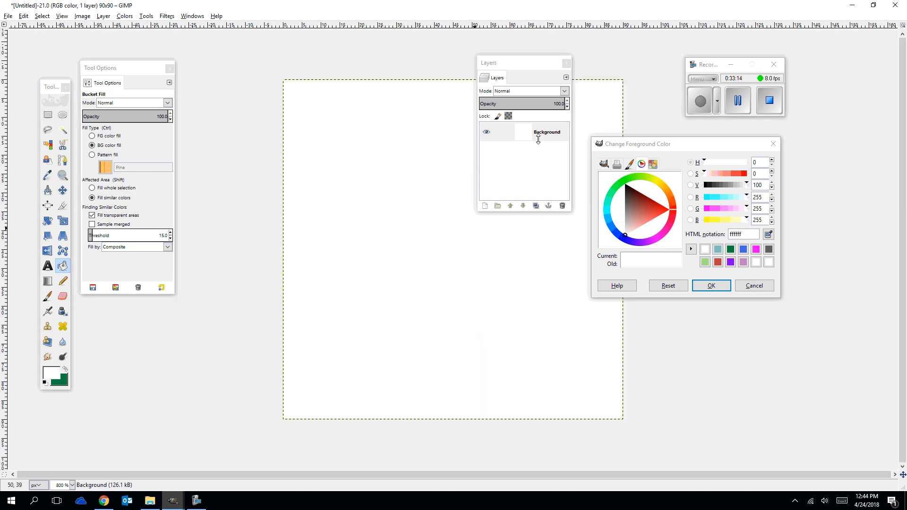
left_click_drag(539, 67, 855, 56)
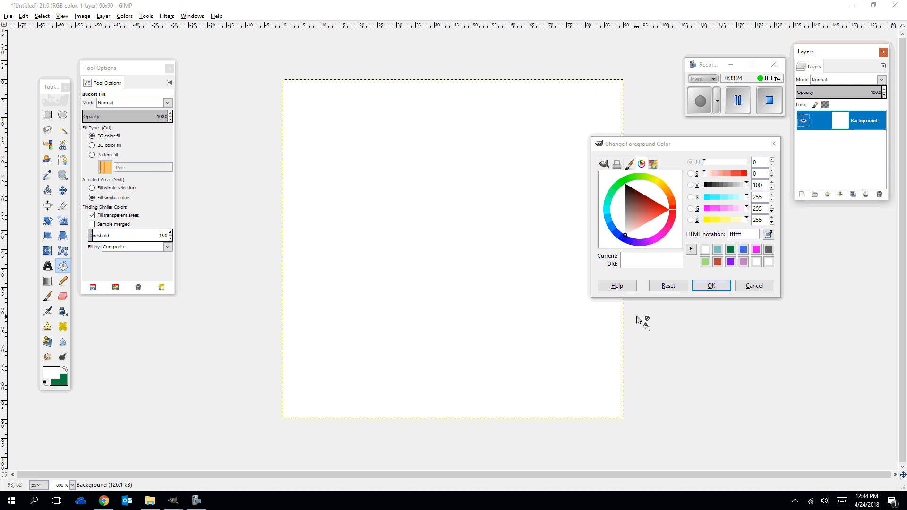
Move the foreground color dialog clear of the canvas and draw a 90 × 90 px elliptical selection spanning the whole image.
left_click_drag(668, 144, 730, 175)
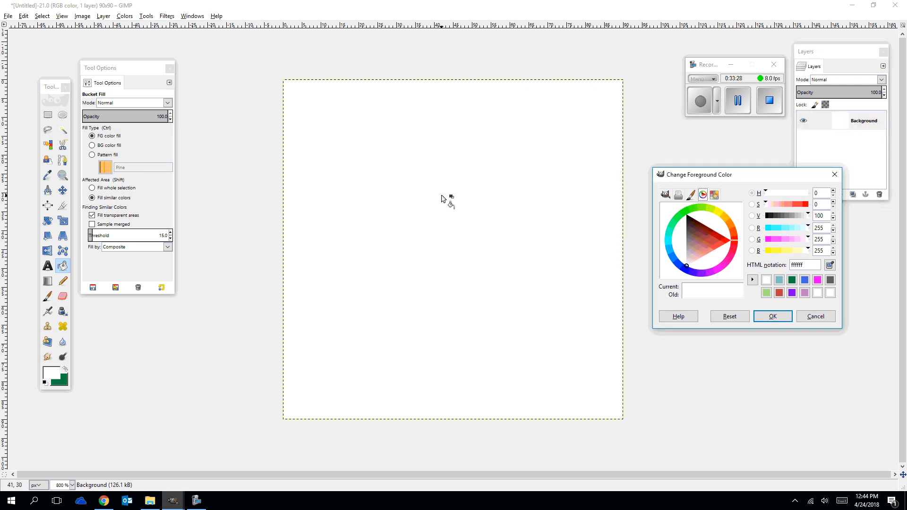
left_click(63, 115)
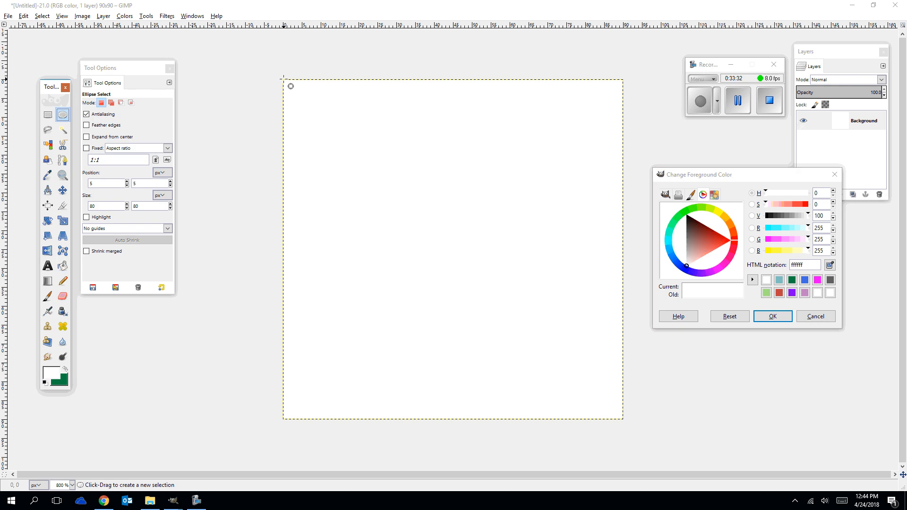
left_click_drag(283, 77, 623, 420)
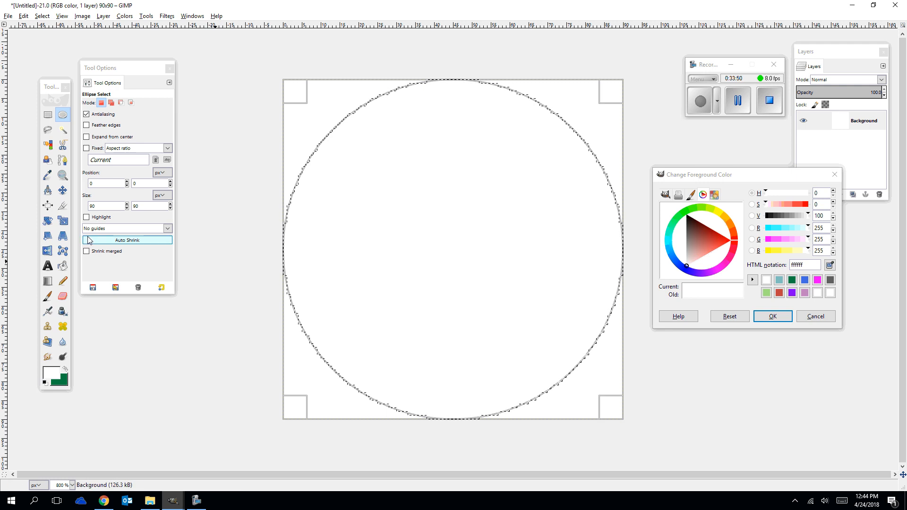
Set the elliptical selection's position to 10, 10 px.
left_click(128, 186)
left_click(128, 186)
left_click(128, 181)
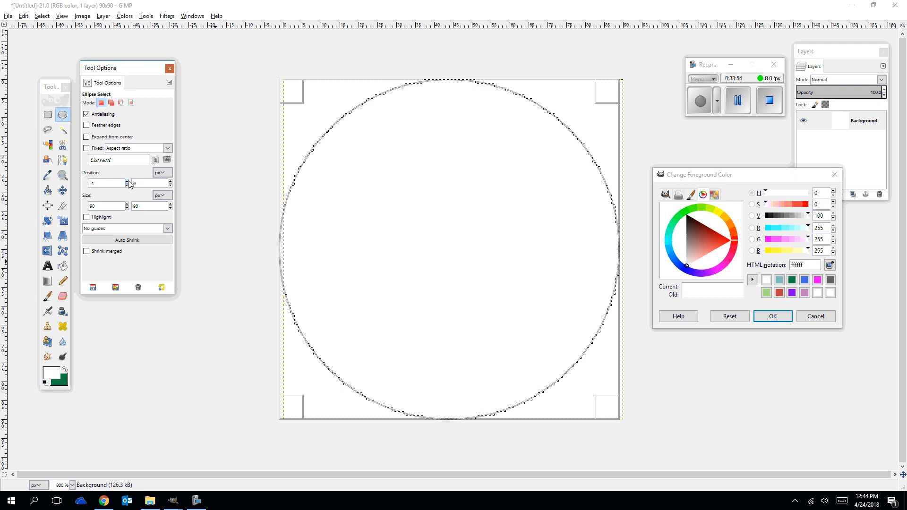
left_click(127, 182)
left_click(128, 181)
left_click(128, 181)
left_click(127, 181)
left_click(128, 182)
left_click(128, 181)
left_click(128, 181)
left_click(127, 182)
left_click(128, 181)
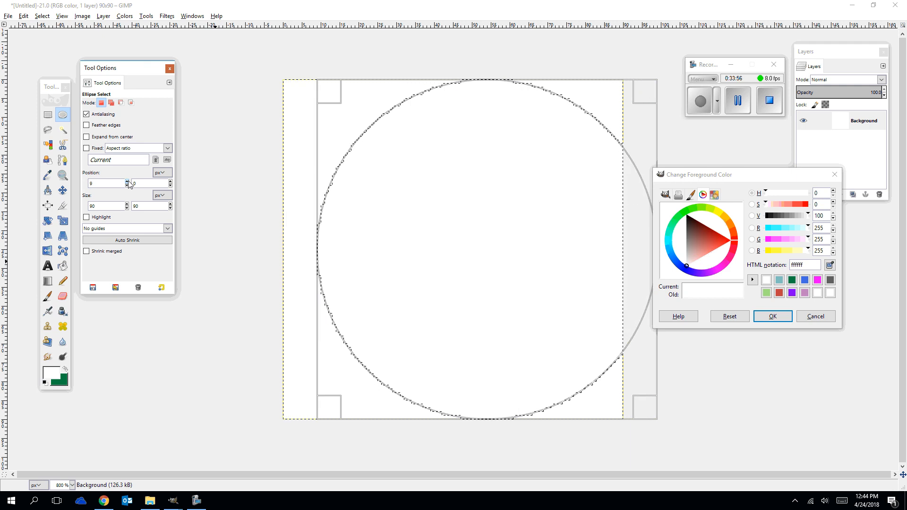
left_click(127, 181)
left_click(170, 181)
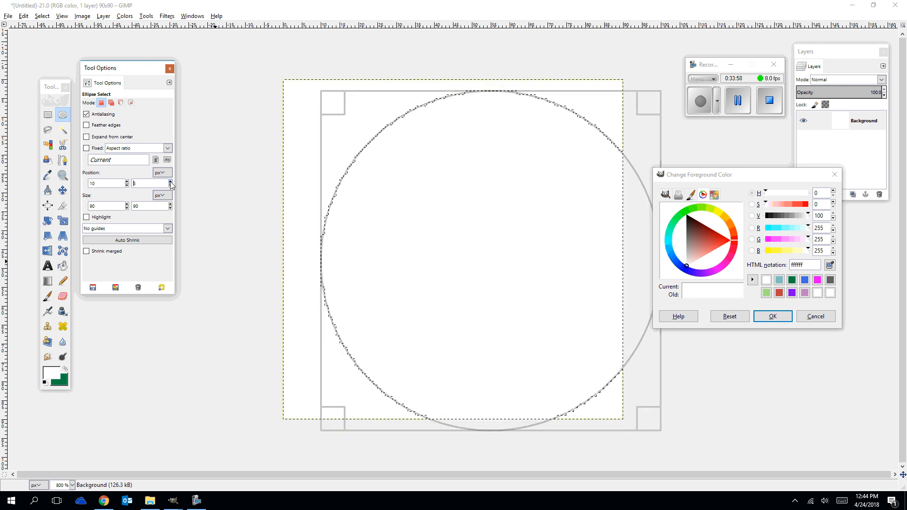
left_click(171, 181)
left_click(170, 182)
left_click(171, 181)
left_click(171, 182)
left_click(171, 181)
left_click(171, 181)
left_click(170, 181)
left_click(171, 182)
left_click(170, 182)
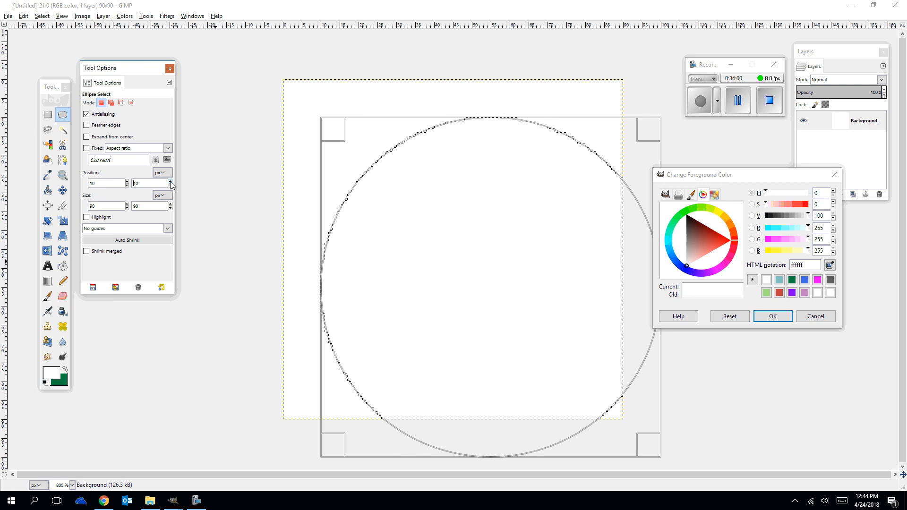
Set the elliptical selection's size to 60 × 60 px.
left_click(127, 209)
left_click(127, 208)
left_click(127, 208)
left_click(127, 208)
left_click(127, 208)
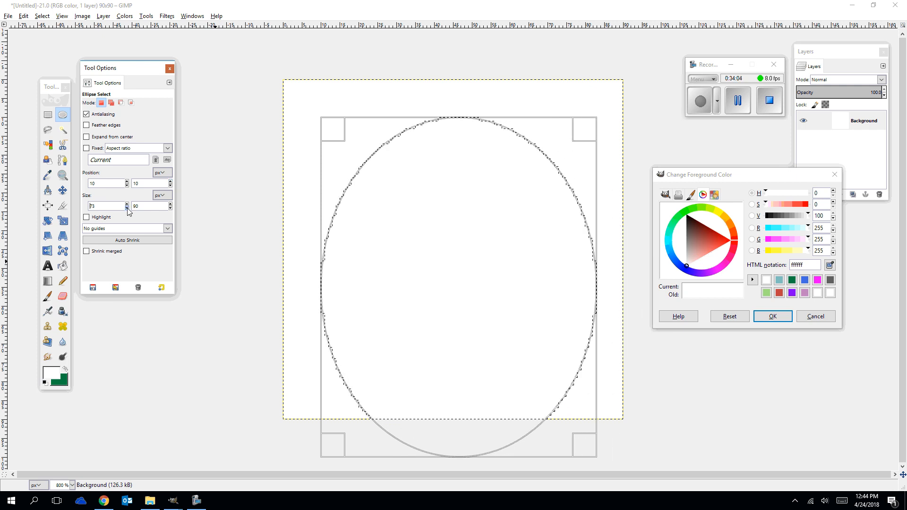
left_click(127, 208)
left_click(127, 208)
left_click(127, 208)
left_click(127, 208)
left_click(127, 209)
left_click(127, 208)
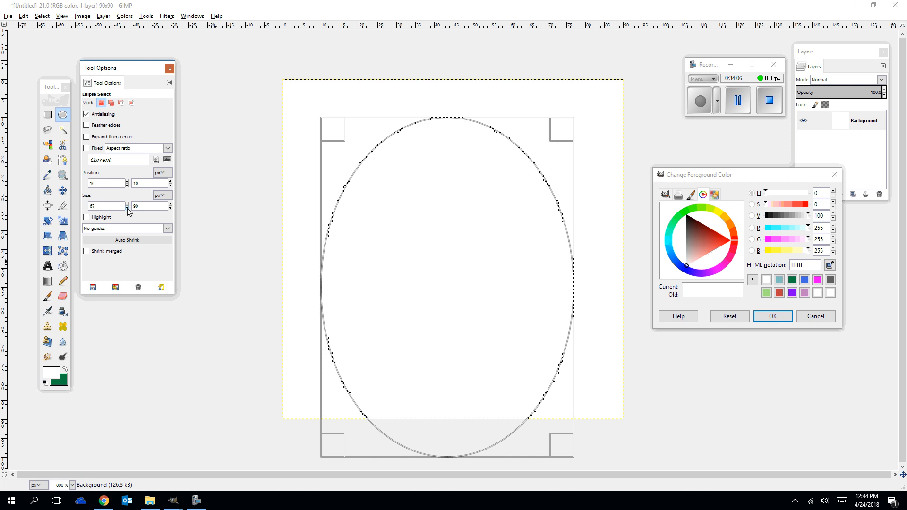
left_click(127, 208)
left_click(127, 208)
left_click(127, 208)
left_click(127, 209)
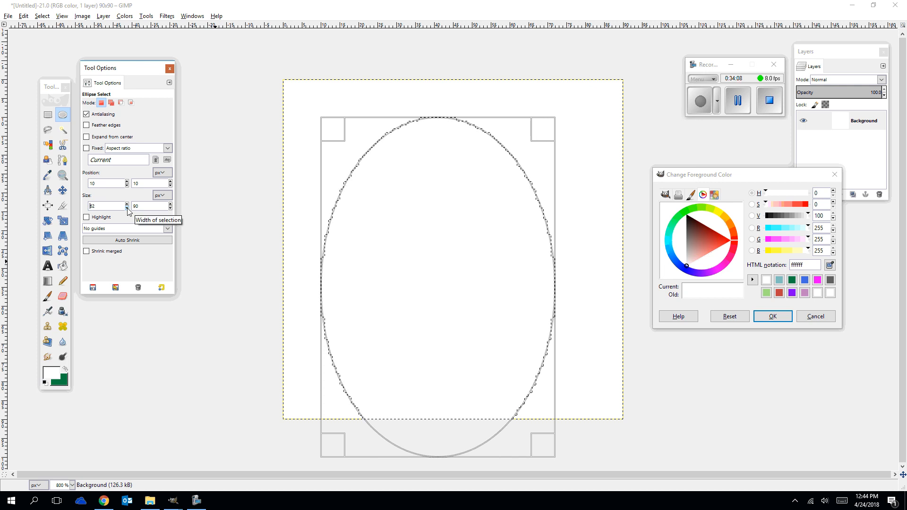
left_click(127, 208)
left_click(127, 208)
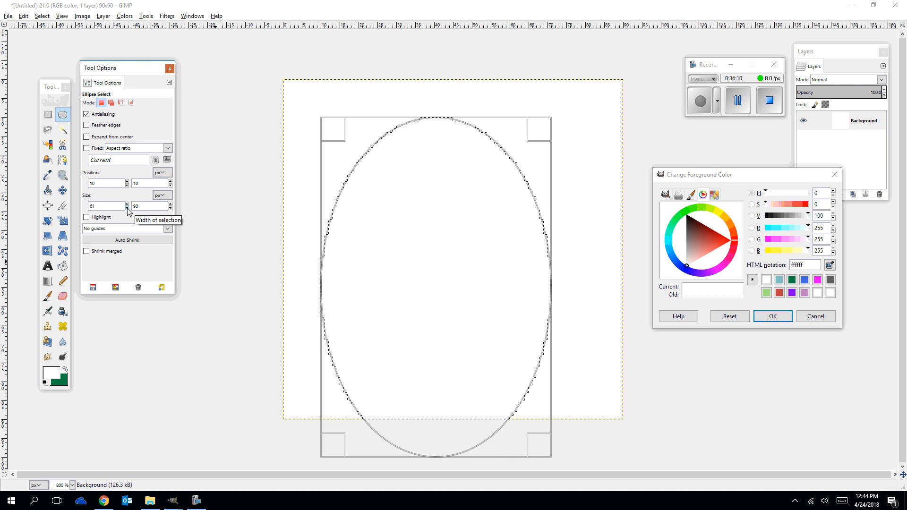
left_click(127, 208)
left_click(169, 208)
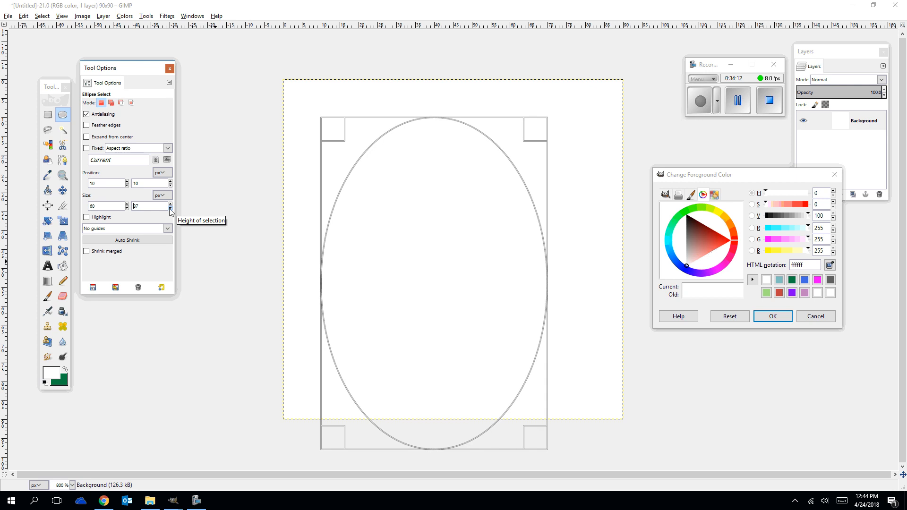
left_click(170, 204)
left_click(170, 204)
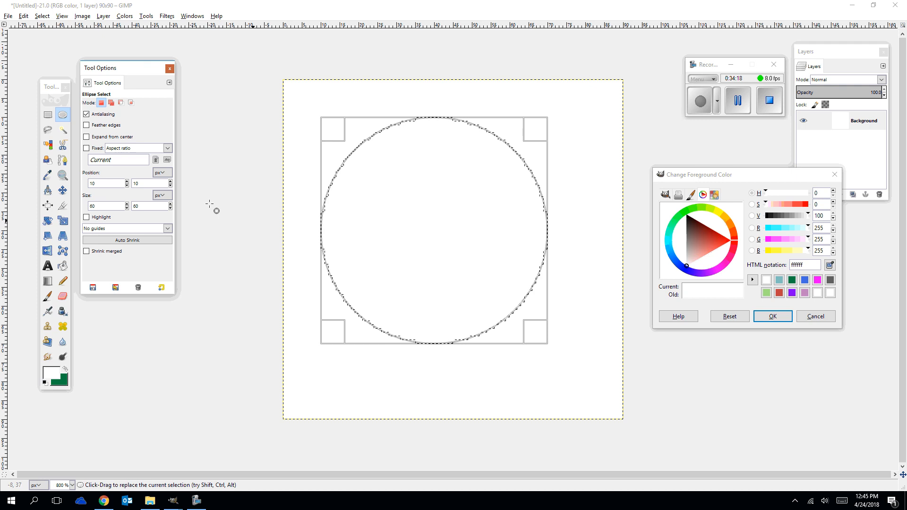
Set the elliptical selection's size to 70 × 70 px so it forms a circle centered on the canvas.
left_click(170, 204)
left_click(171, 204)
left_click(170, 204)
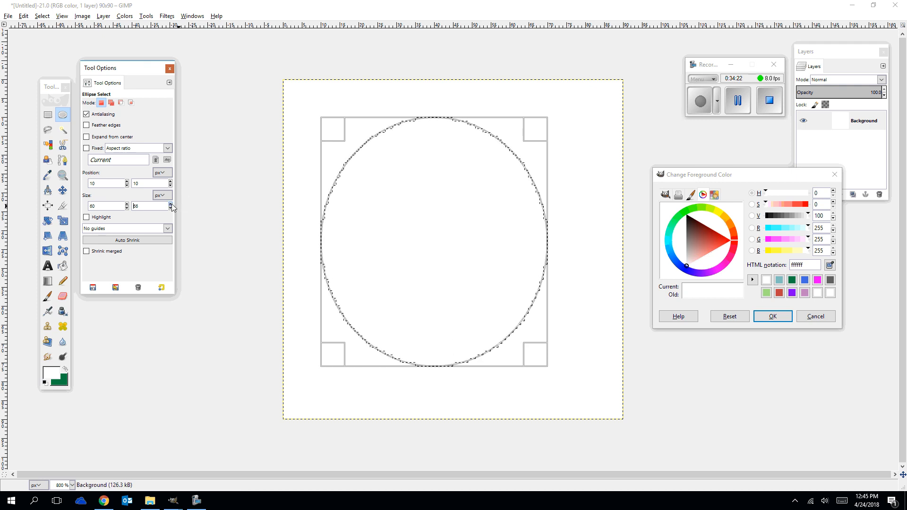
left_click(171, 204)
left_click(171, 204)
left_click(171, 204)
left_click(171, 204)
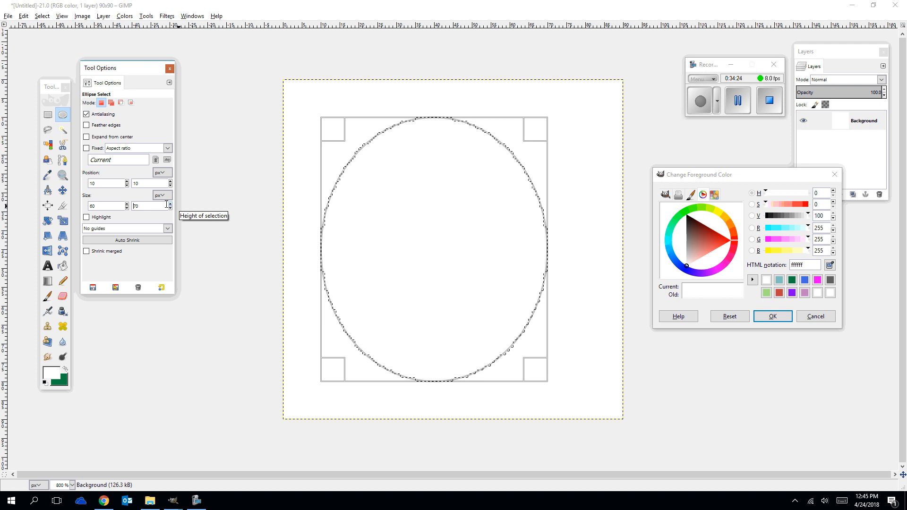
left_click(126, 204)
left_click(127, 203)
left_click(127, 203)
left_click(126, 203)
left_click(126, 204)
left_click(127, 203)
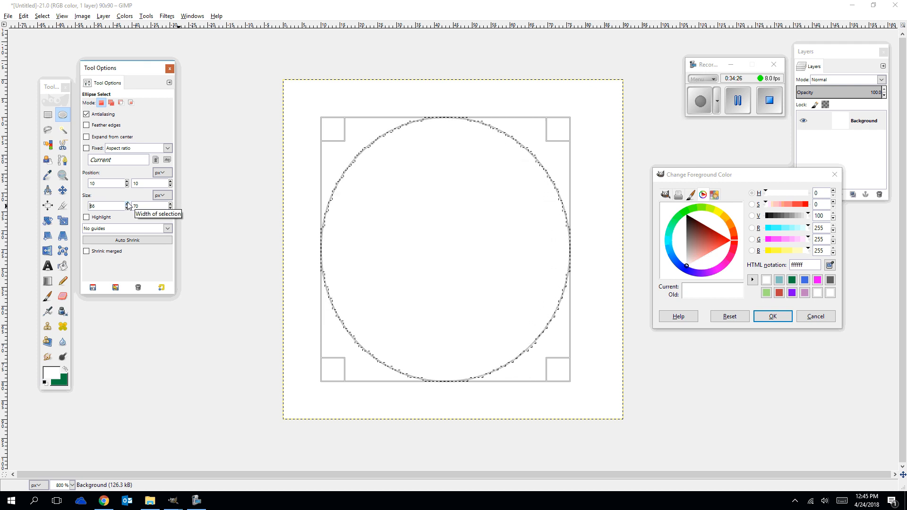
left_click(126, 203)
left_click(127, 204)
left_click(126, 203)
left_click(127, 204)
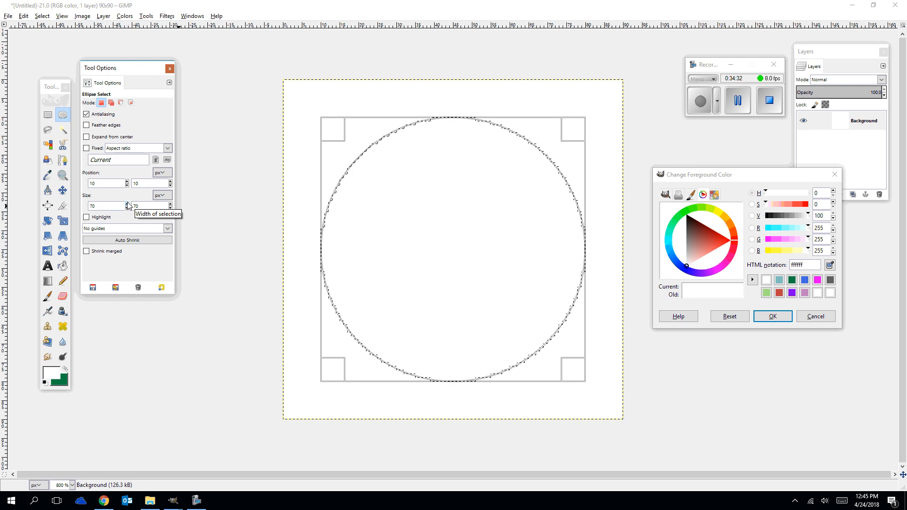
Set the background color to magenta e711ea and the foreground color to blue 1148ea.
left_click(50, 375)
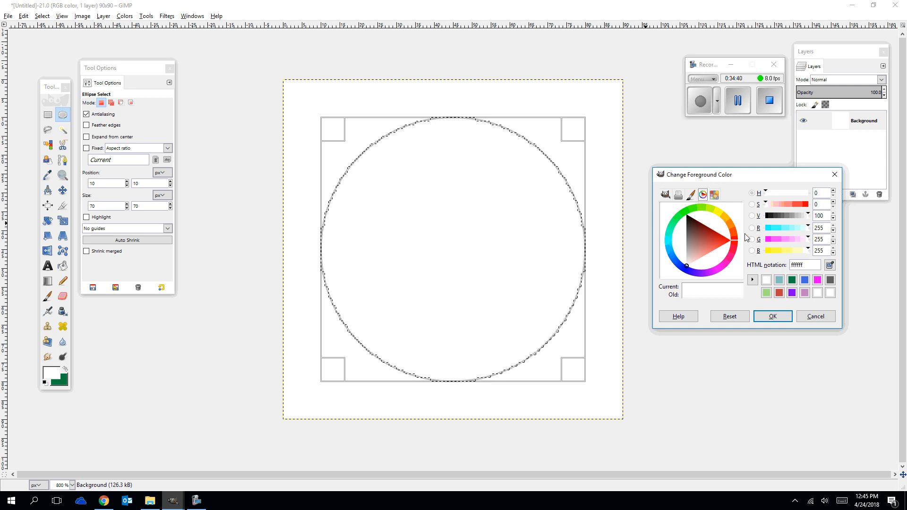
left_click(817, 280)
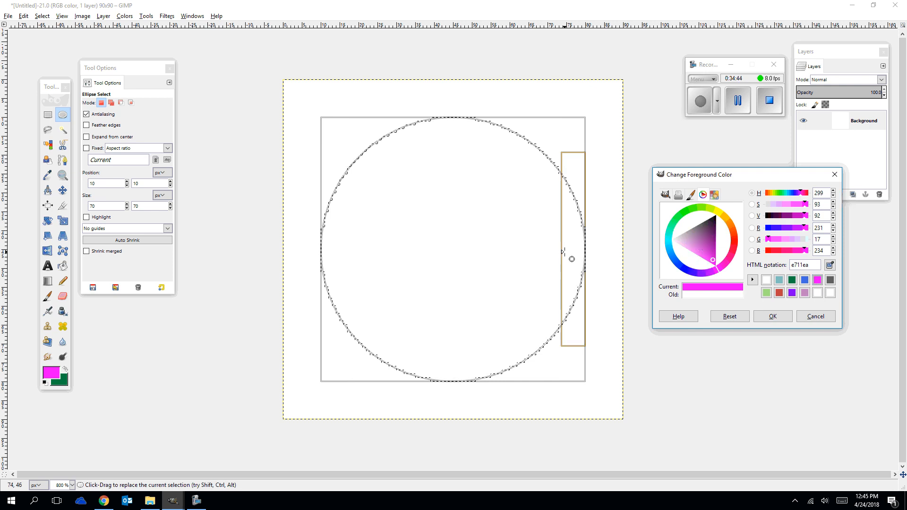
left_click(66, 369)
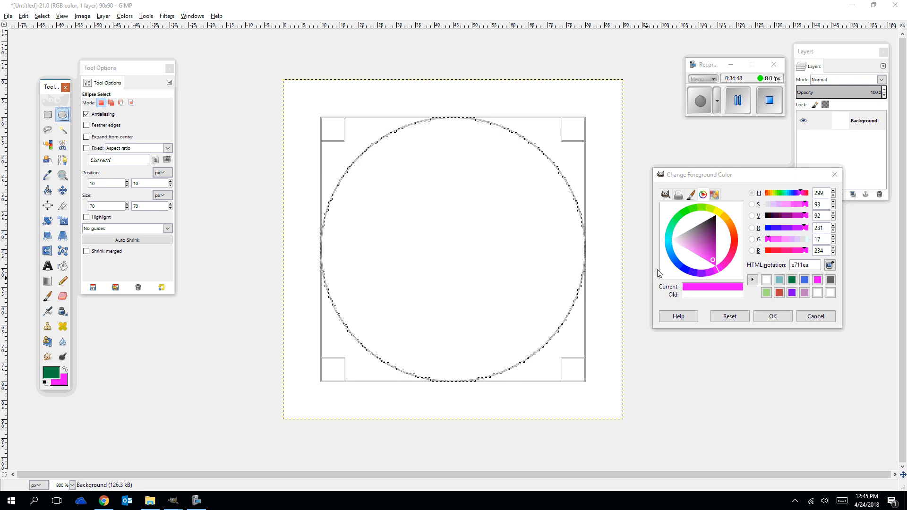
left_click(679, 265)
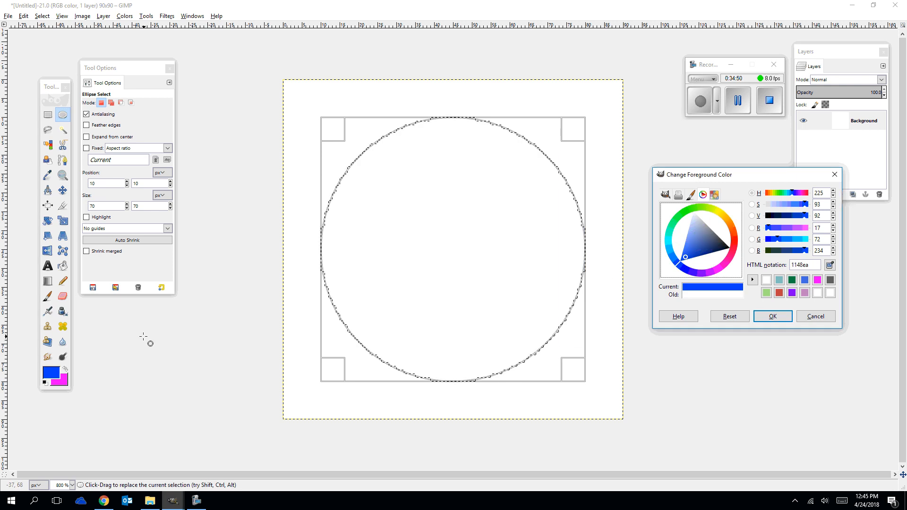
Fill the circular selection with the linear FG to BG (HSV) gradient, running diagonally from its upper-left to its lower-right.
left_click(47, 281)
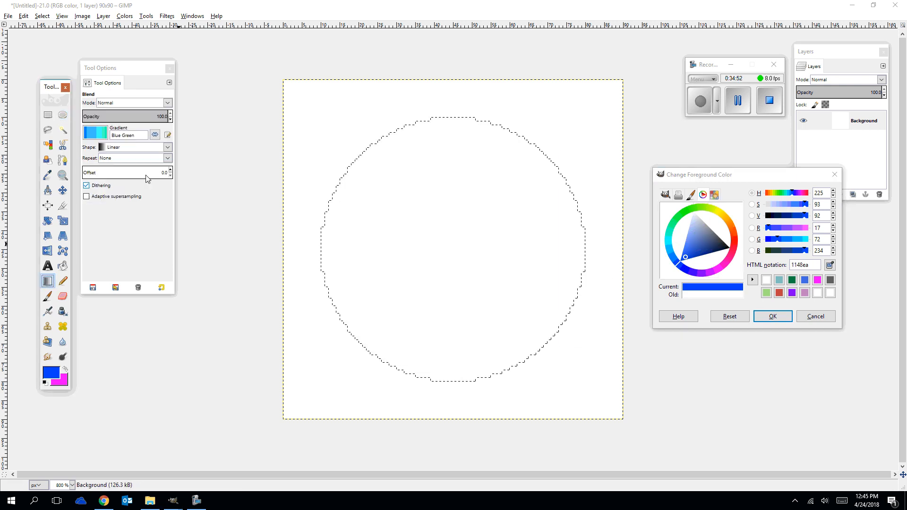
left_click(100, 137)
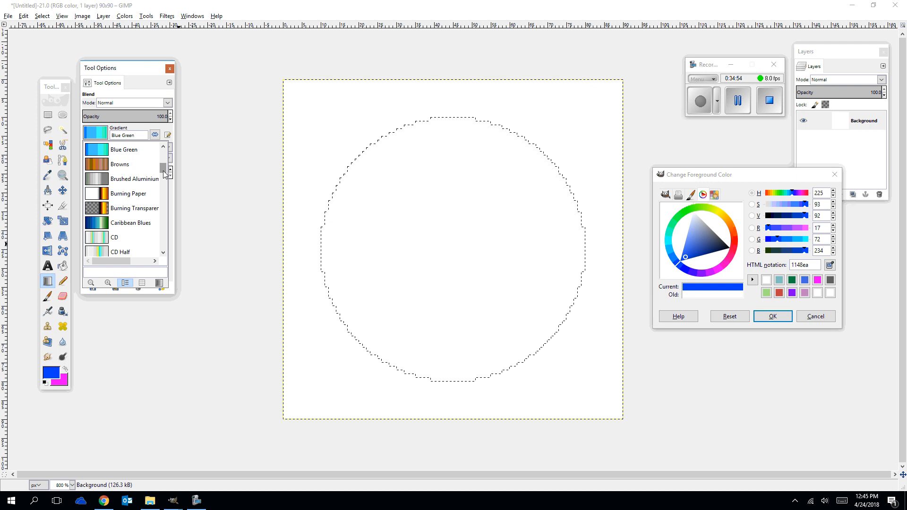
left_click_drag(163, 175, 169, 145)
left_click(104, 180)
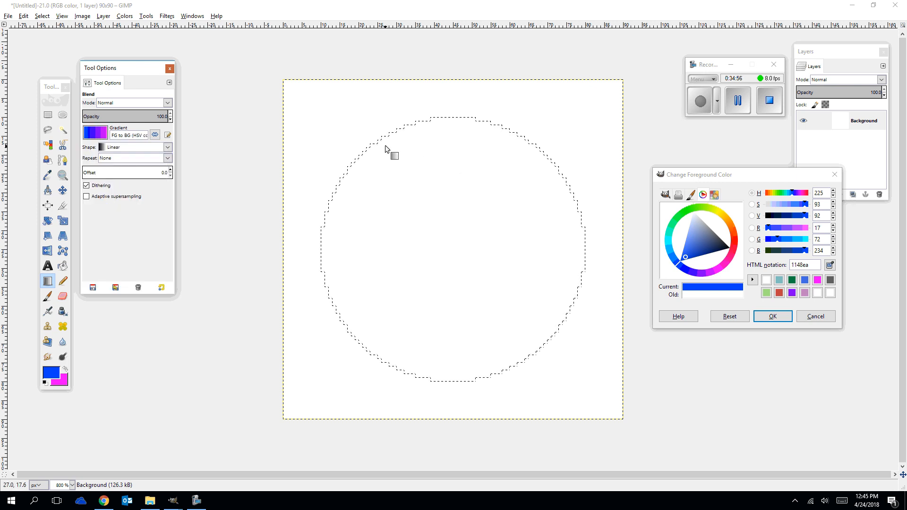
left_click_drag(381, 141, 517, 359)
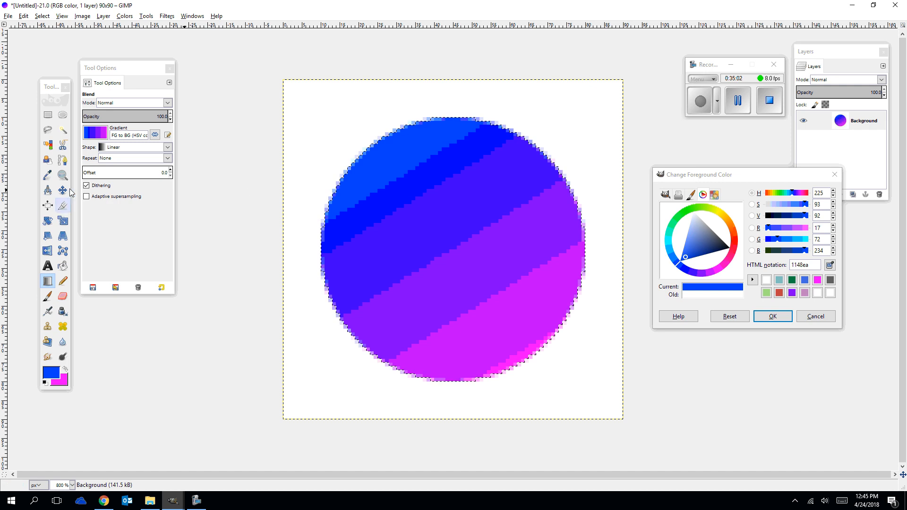
Draw an elliptical selection about 35 × 43 px inside the gradient circle and set its position to 30, 30 px.
left_click(62, 115)
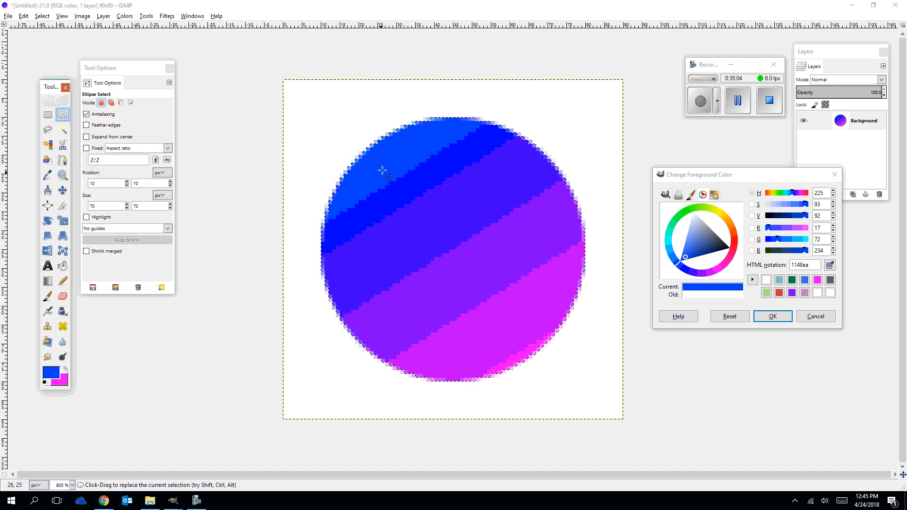
left_click_drag(385, 167, 517, 328)
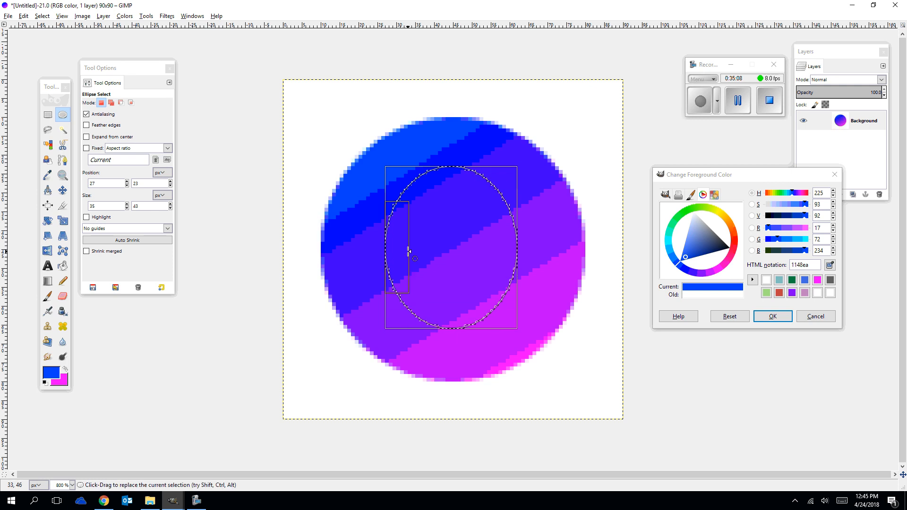
left_click(127, 181)
left_click(127, 182)
left_click(127, 181)
left_click(170, 181)
left_click(170, 181)
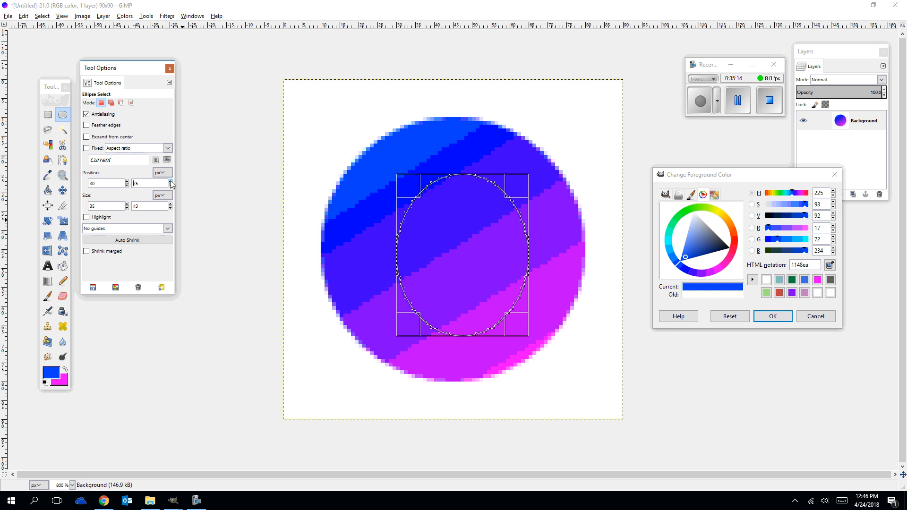
left_click(170, 181)
left_click(170, 181)
left_click(170, 181)
left_click(170, 181)
left_click(170, 181)
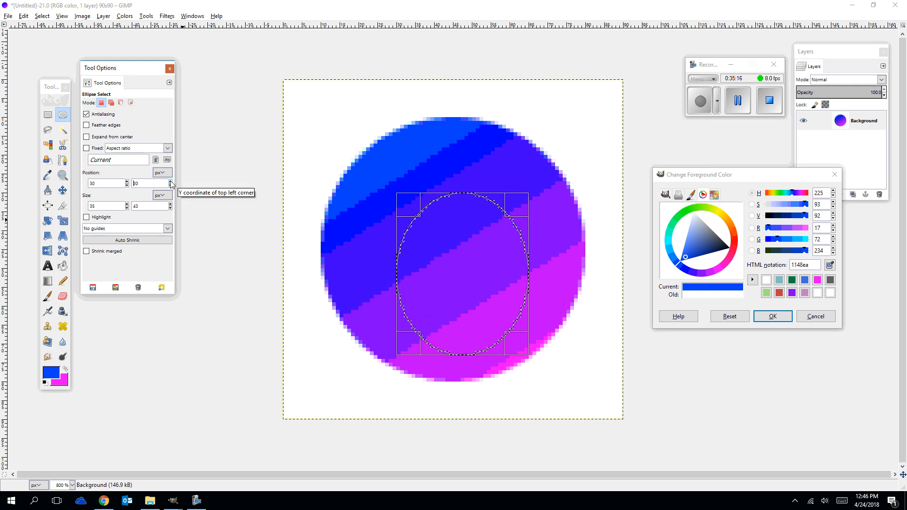
Set the inner elliptical selection's position to 20, 20 px.
left_click(127, 185)
left_click(127, 185)
left_click(127, 186)
left_click(127, 185)
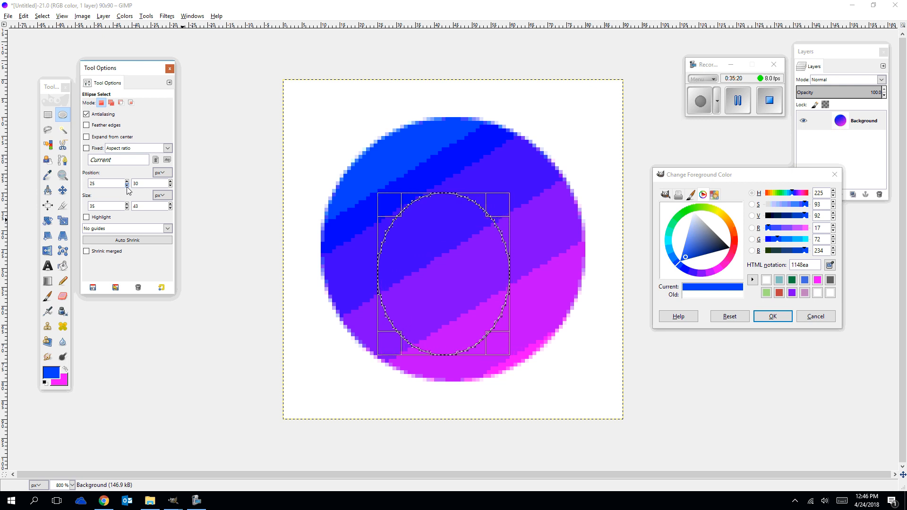
left_click(127, 185)
left_click(127, 185)
left_click(127, 186)
left_click(127, 186)
left_click(127, 186)
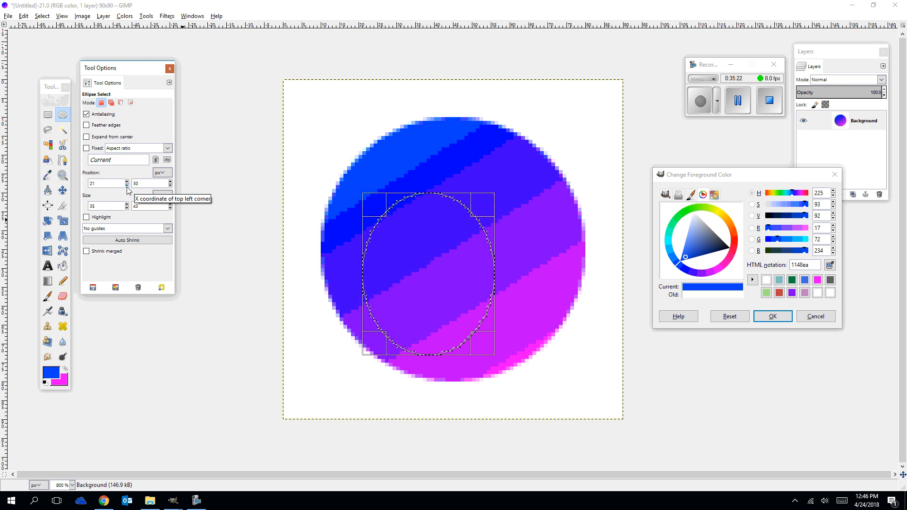
left_click(127, 186)
left_click(170, 185)
left_click(171, 185)
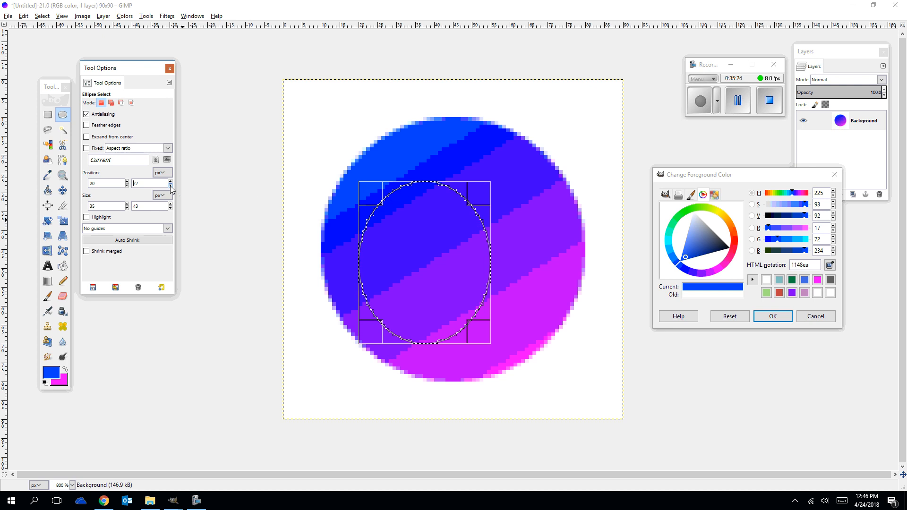
left_click(171, 186)
left_click(170, 185)
left_click(170, 185)
left_click(171, 186)
left_click(171, 185)
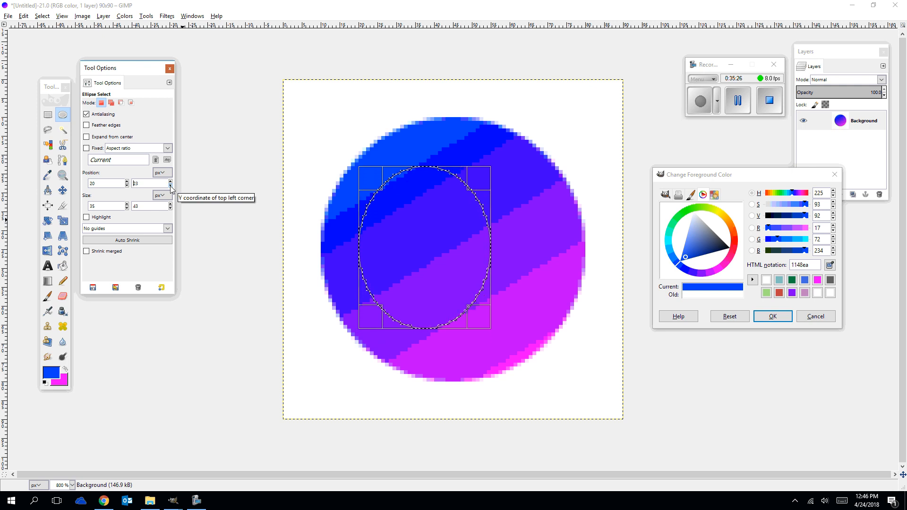
left_click(170, 185)
left_click(171, 186)
left_click(171, 185)
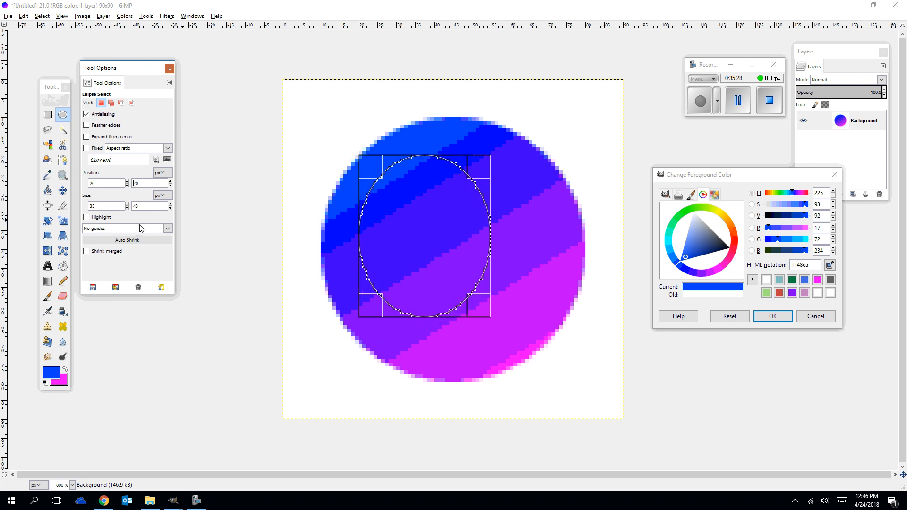
Set the inner elliptical selection's size to 50 × 50 px.
left_click(127, 204)
left_click(127, 204)
left_click(127, 204)
left_click(128, 204)
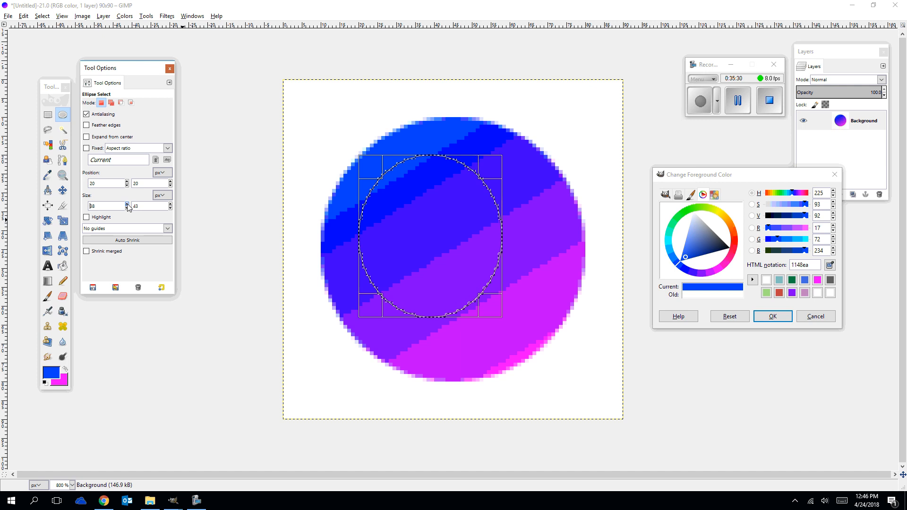
left_click(127, 204)
left_click(127, 204)
left_click(127, 203)
left_click(127, 204)
left_click(127, 204)
left_click(127, 204)
left_click(127, 204)
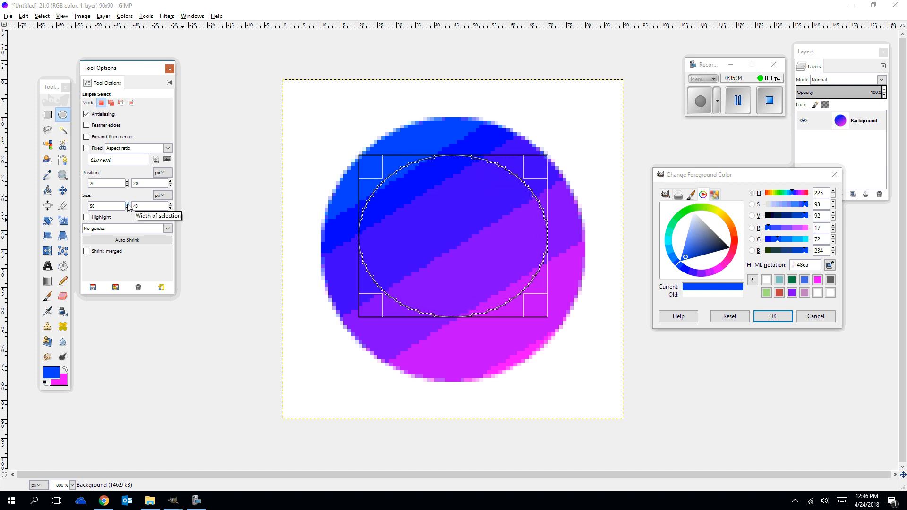
left_click(170, 204)
left_click(171, 204)
left_click(171, 205)
left_click(170, 204)
left_click(170, 205)
left_click(170, 205)
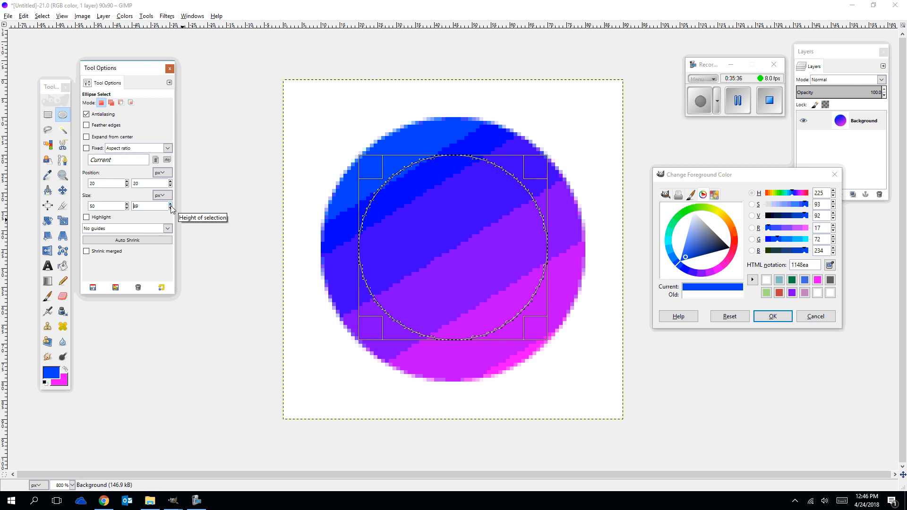
left_click(170, 204)
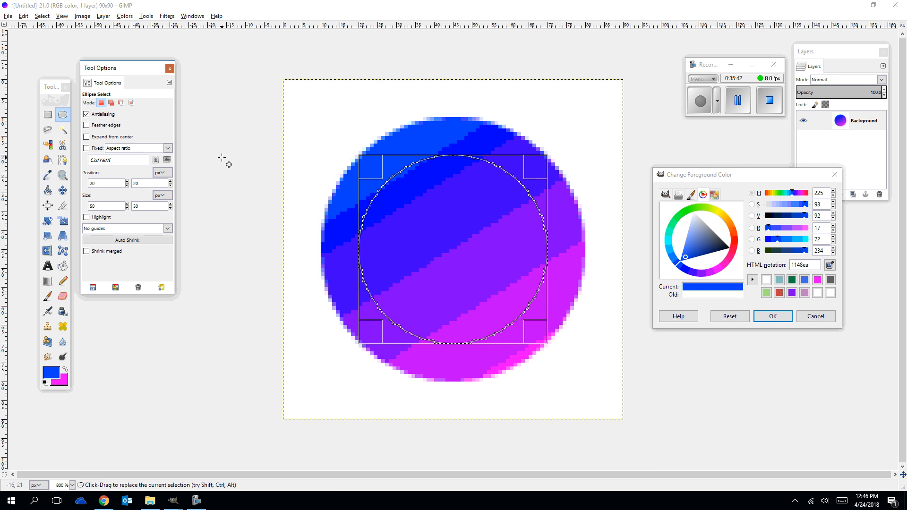
Reduce the inner circular selection's width and height to 40 px each.
left_click(127, 209)
left_click(127, 208)
left_click(127, 208)
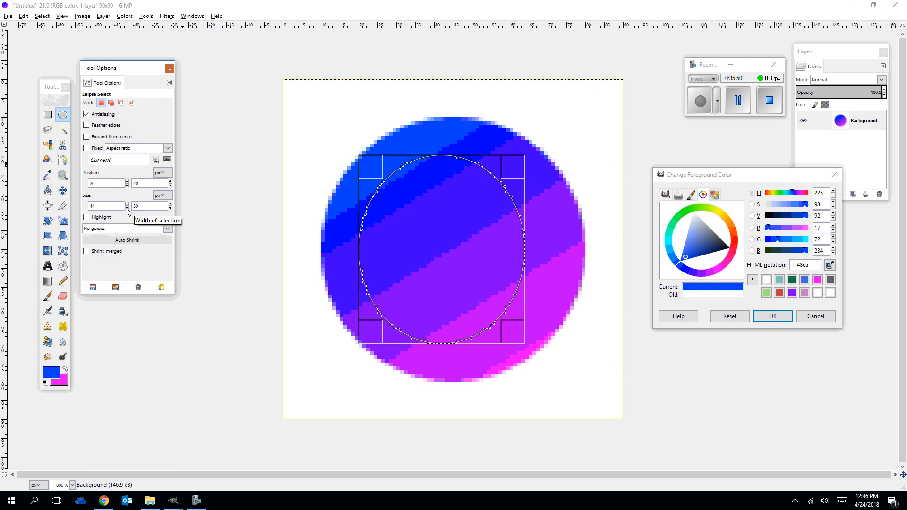
left_click(127, 209)
left_click(127, 208)
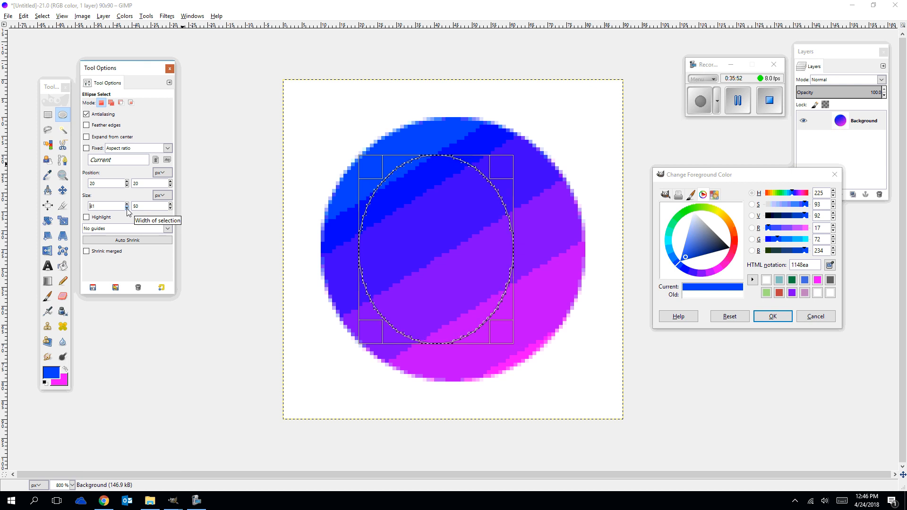
left_click(127, 209)
left_click(127, 209)
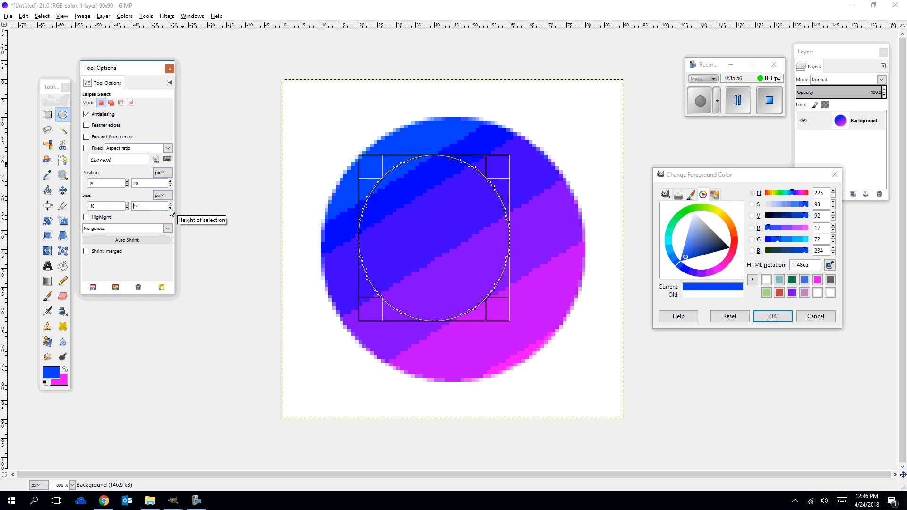
left_click(170, 208)
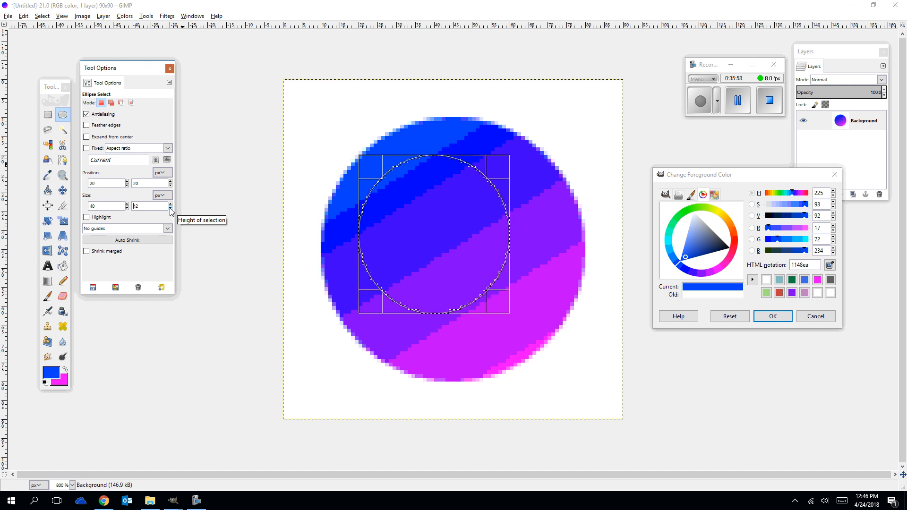
left_click(171, 208)
left_click(171, 209)
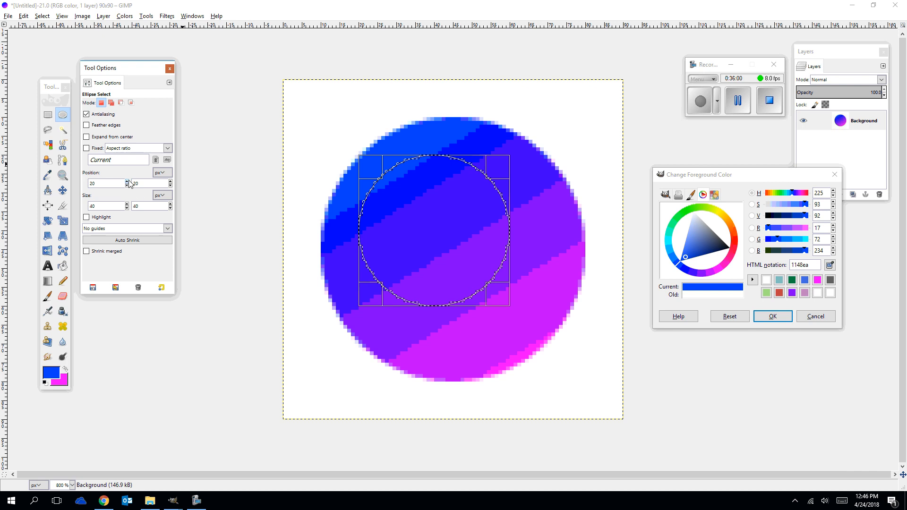
Move the inner circular selection to position 30, 30 px.
left_click(126, 182)
left_click(127, 182)
left_click(127, 182)
left_click(126, 182)
left_click(126, 182)
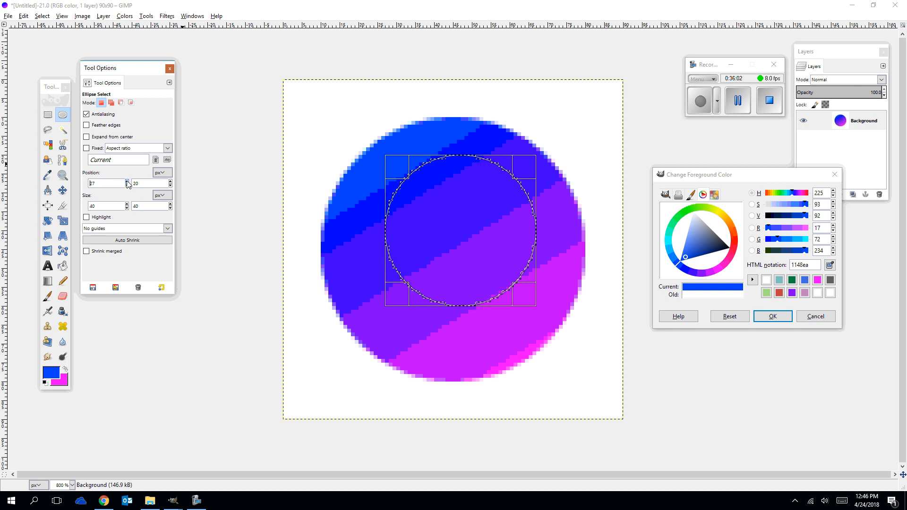
left_click(127, 182)
left_click(126, 181)
left_click(126, 182)
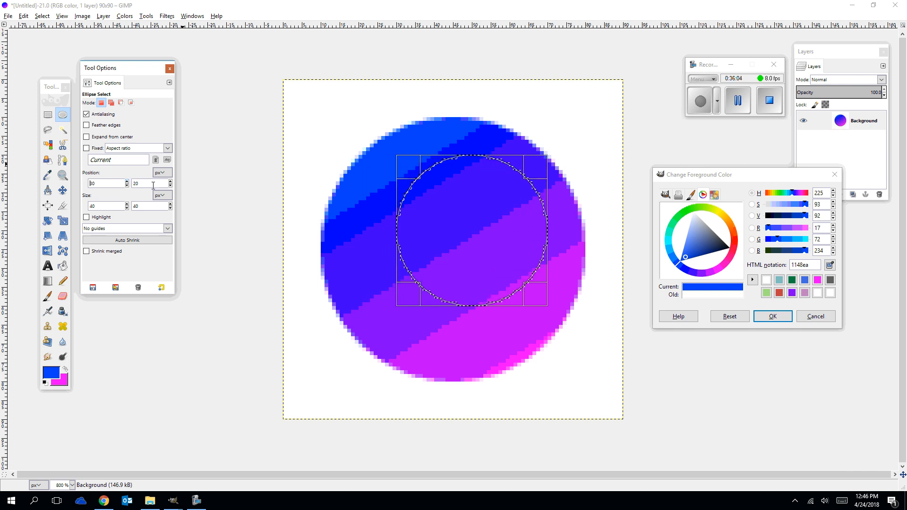
left_click(170, 182)
left_click(170, 182)
left_click(170, 182)
left_click(171, 181)
left_click(171, 181)
left_click(170, 181)
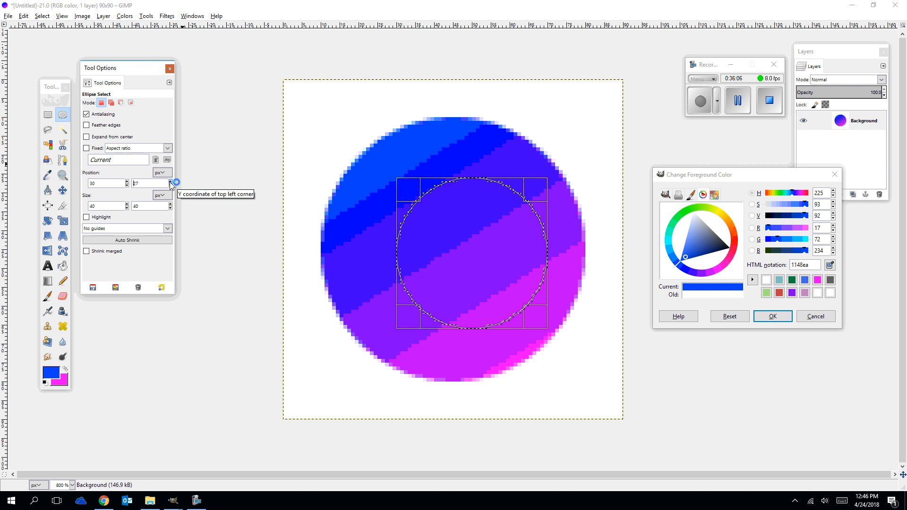
left_click(170, 181)
left_click(170, 181)
left_click(170, 181)
left_click(170, 181)
left_click(170, 181)
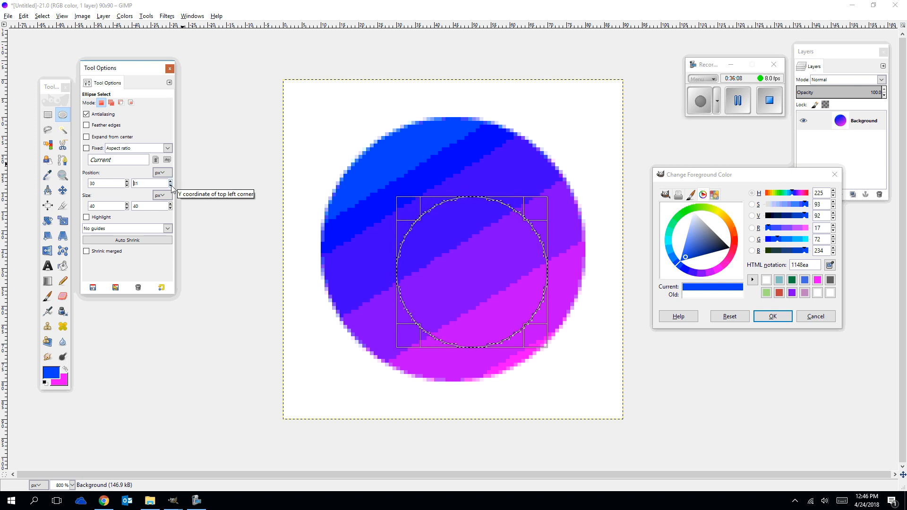
left_click(171, 185)
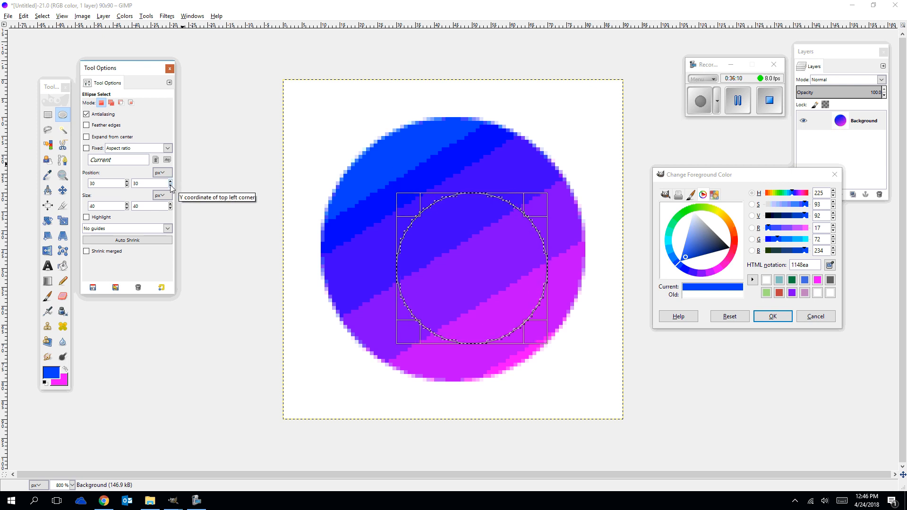
Center the inner circular selection by setting its position to 25, 25 px, and commit it.
left_click(126, 185)
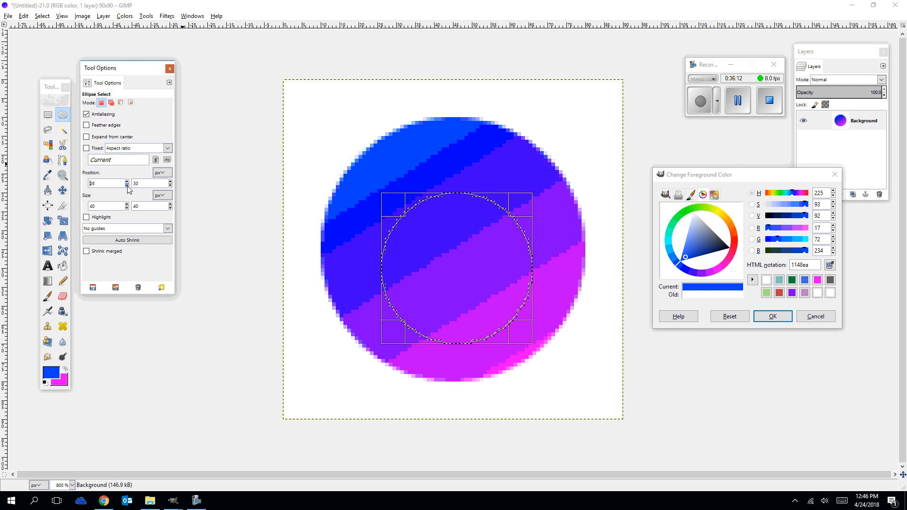
left_click(170, 186)
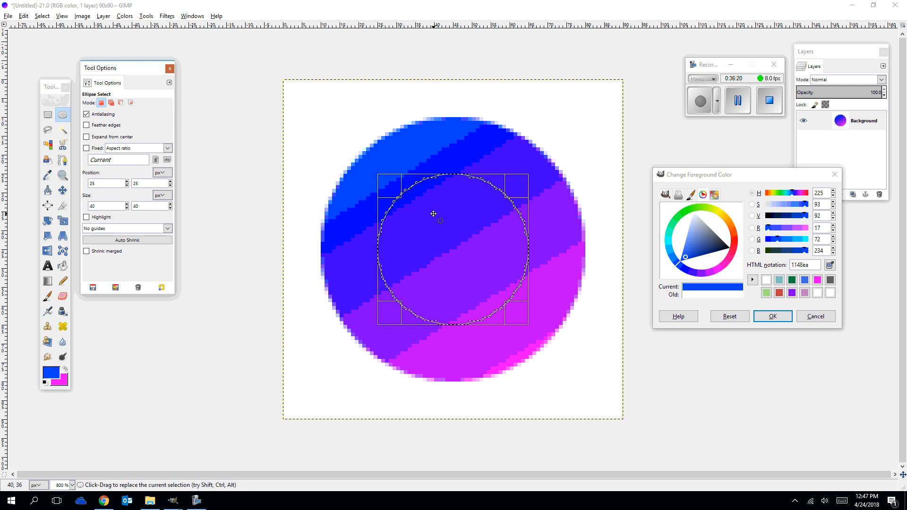
left_click(461, 225)
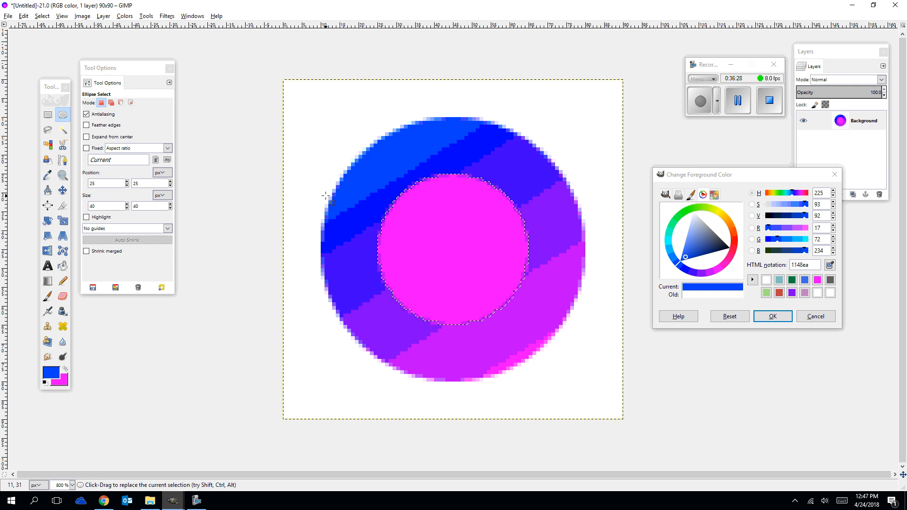
Undo the magenta fill inside the inner circular selection.
key("ctrl")
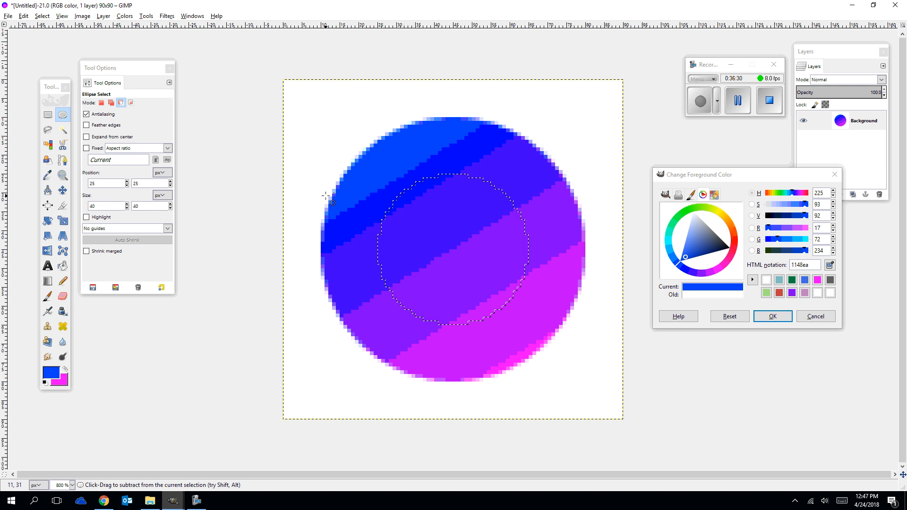
key("ctrl+s")
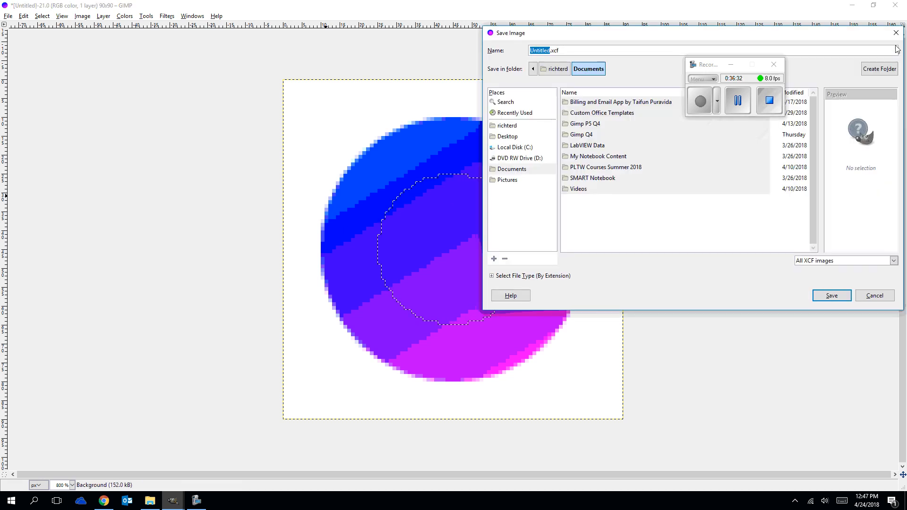
left_click(896, 33)
Add an alpha channel to the Background layer and clear the inner circle to transparency, leaving a ring.
right_click(841, 125)
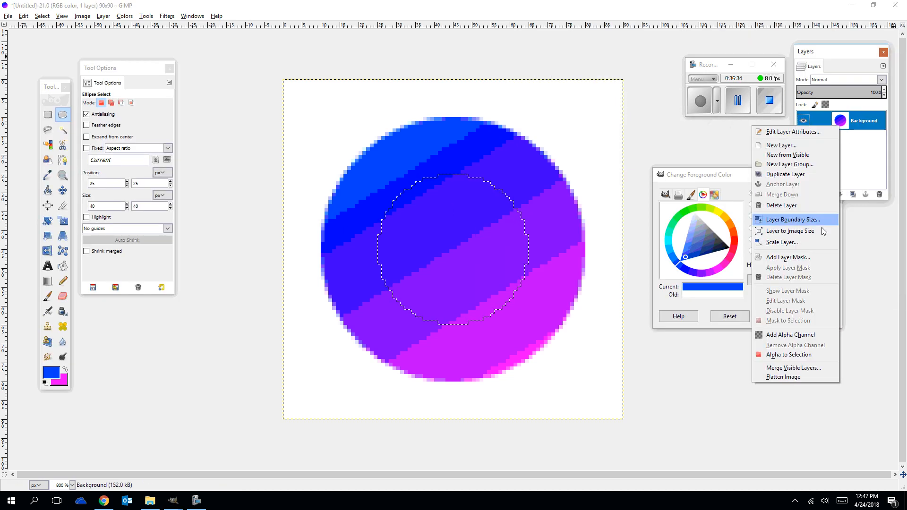
left_click(808, 335)
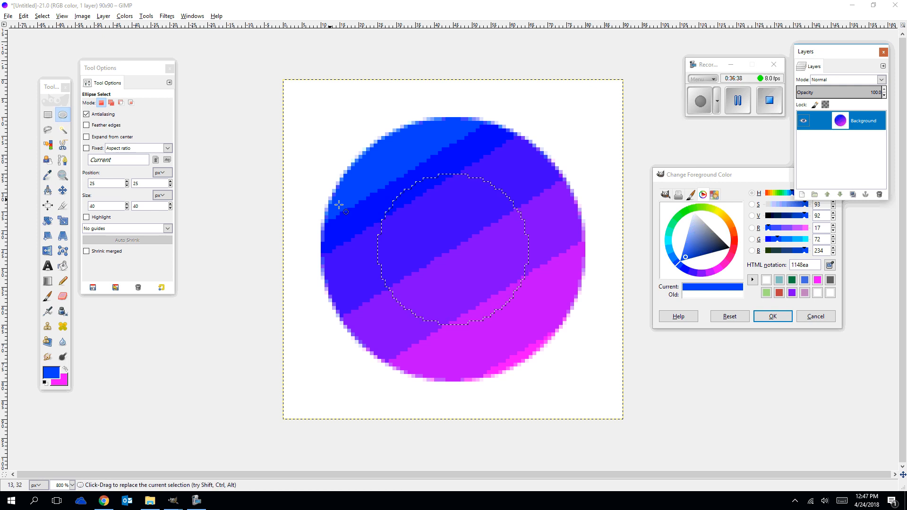
key("Delete")
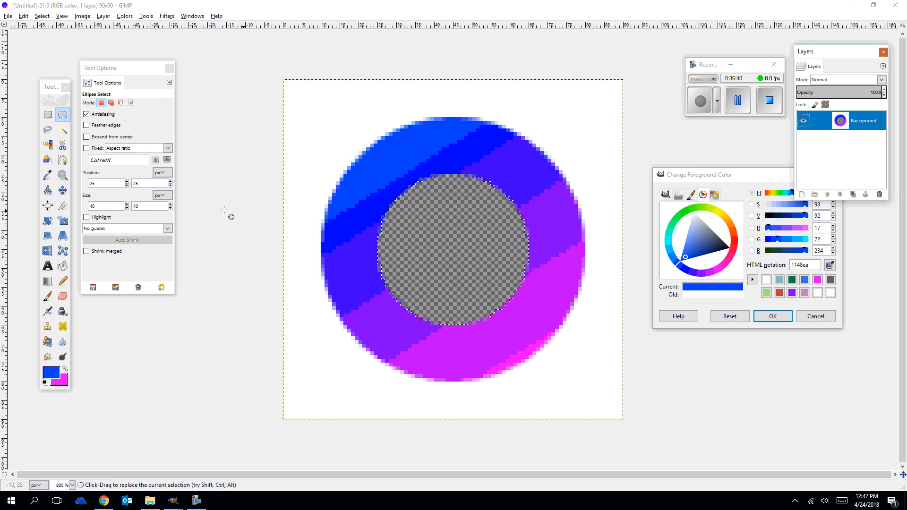
Select the white area around the ring by color and delete it to transparency.
left_click(47, 148)
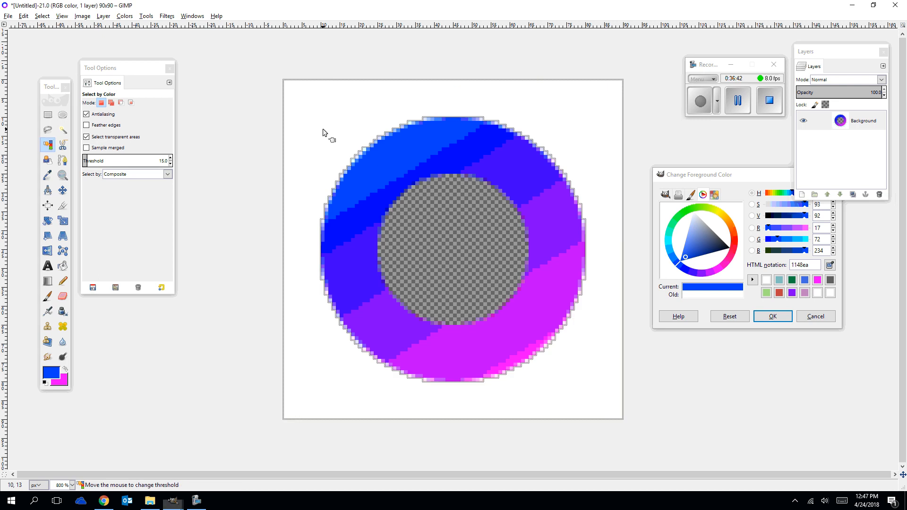
left_click(345, 123)
key("Delete")
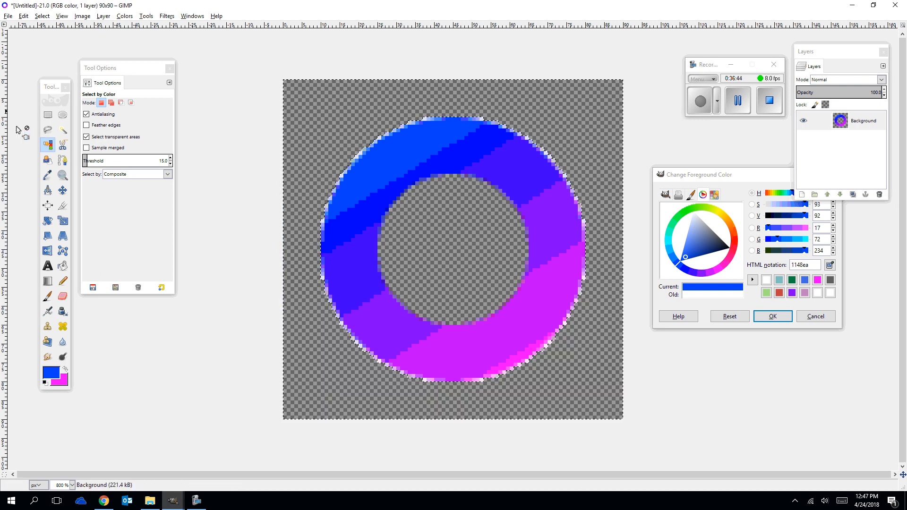
Outline the ring's upper section with a free selection from its upper-left to its upper-right and delete it, leaving an open gap.
left_click(47, 131)
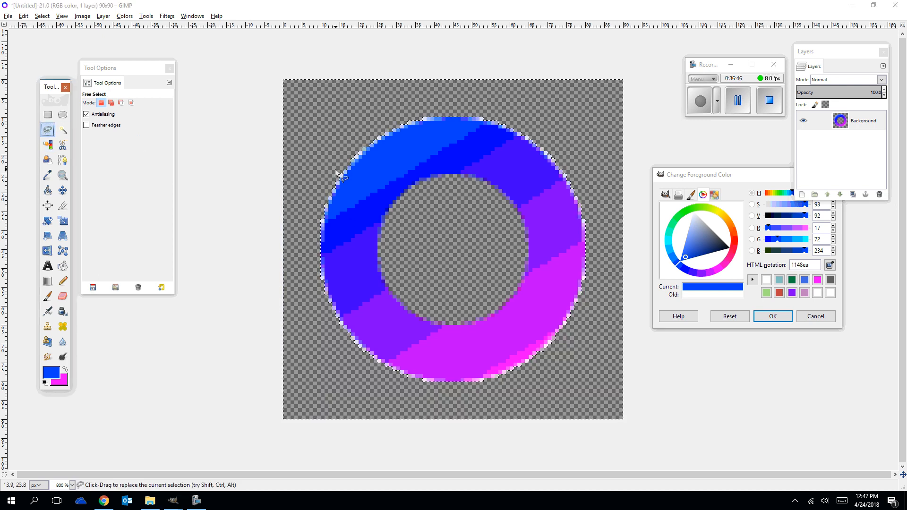
left_click_drag(334, 165, 398, 219)
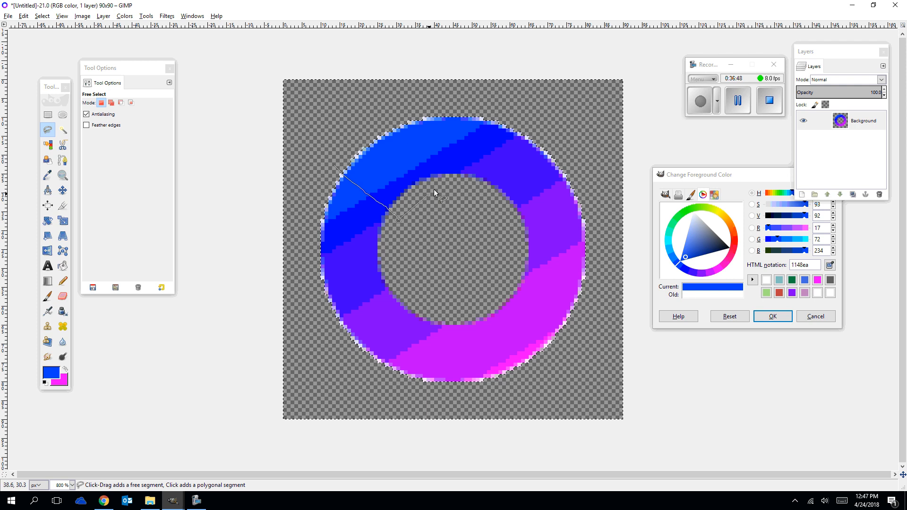
left_click(434, 189)
left_click(472, 180)
left_click(493, 189)
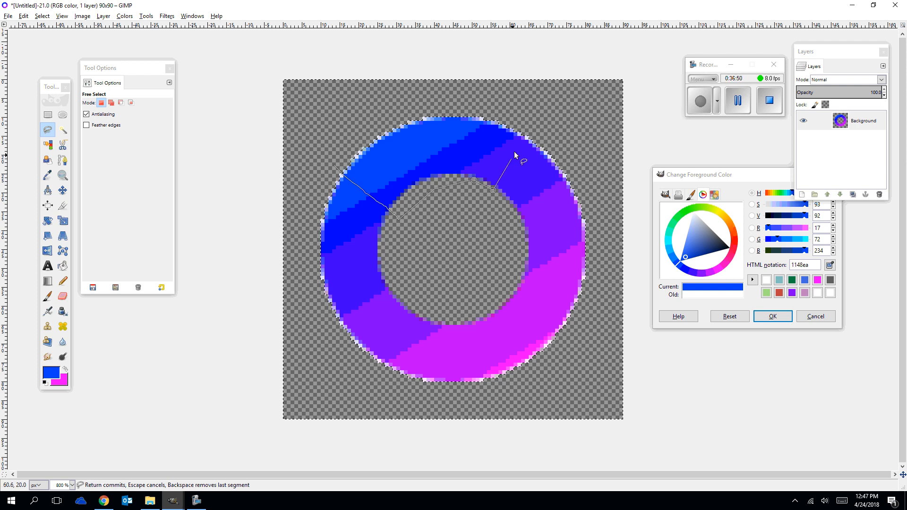
left_click(431, 101)
left_click(355, 132)
left_click(338, 156)
left_click(334, 165)
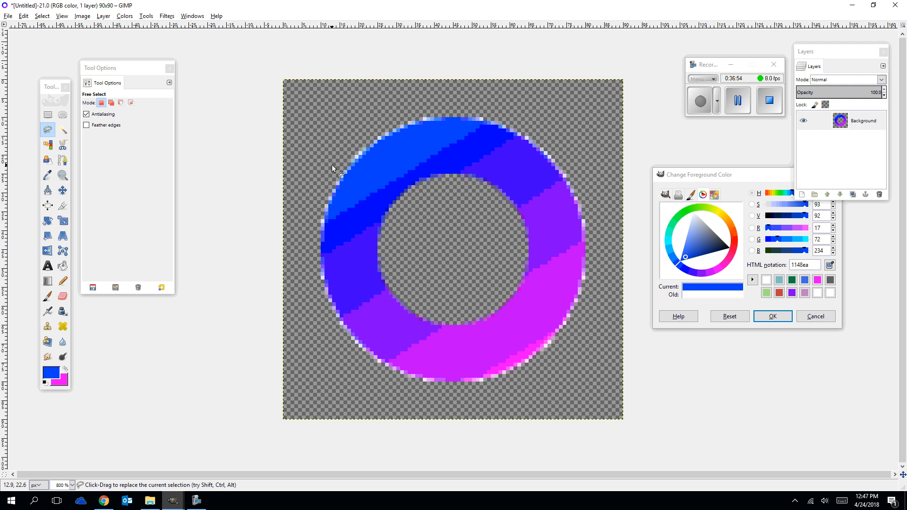
key("Delete")
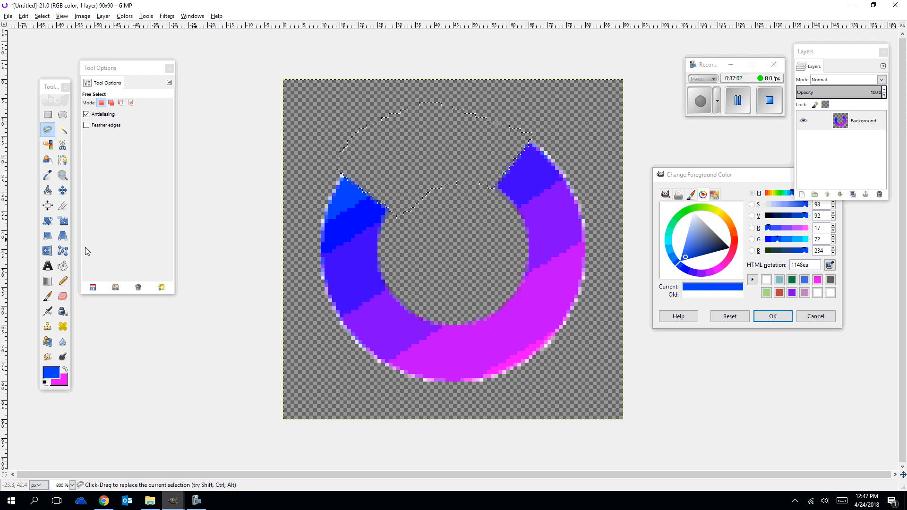
Draw a triangular free selection as an arrowhead against the ring's upper-right end, pointing into the gap.
left_click(47, 129)
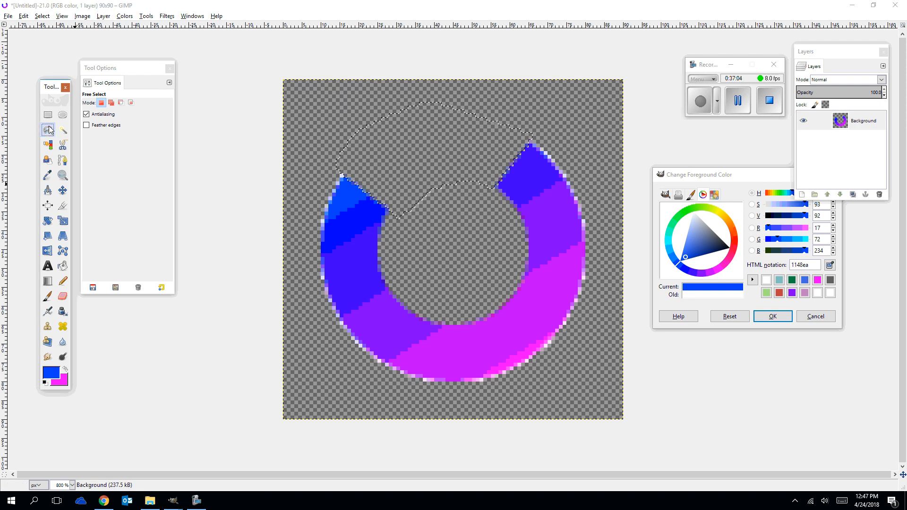
left_click(454, 222)
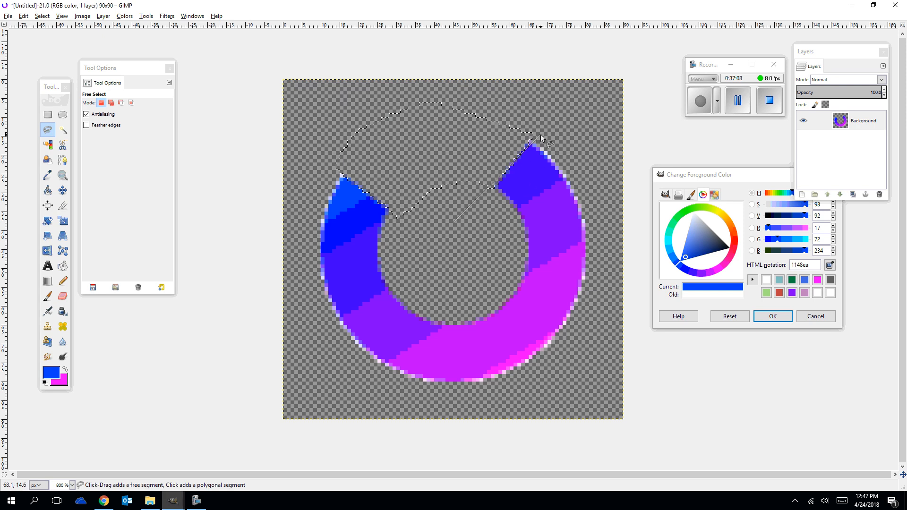
left_click(560, 113)
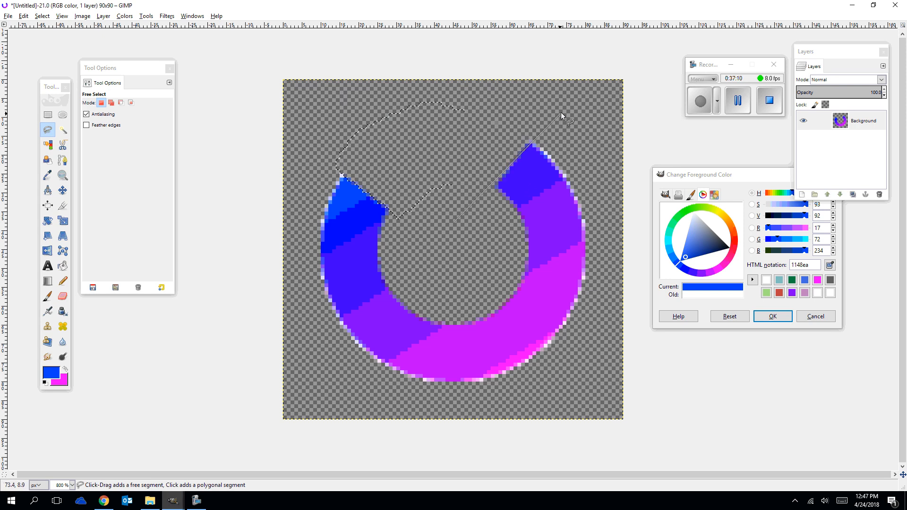
left_click(429, 91)
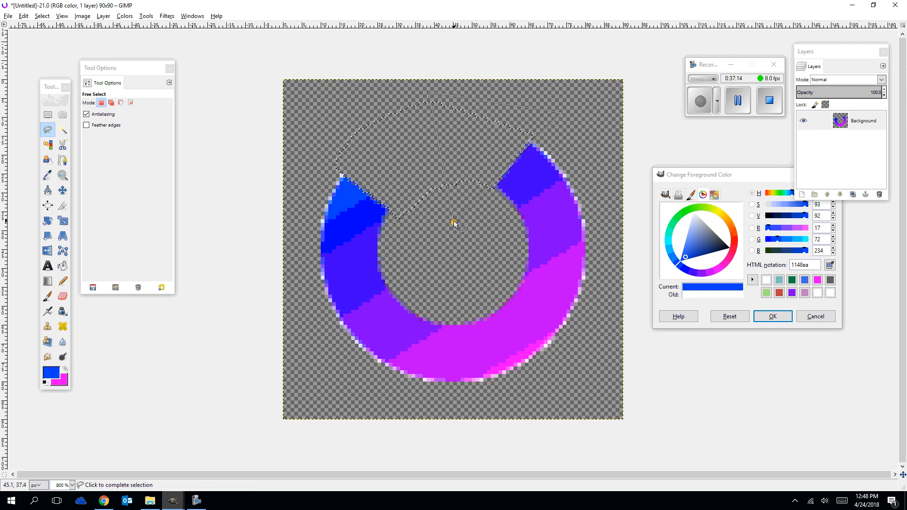
left_click(453, 223)
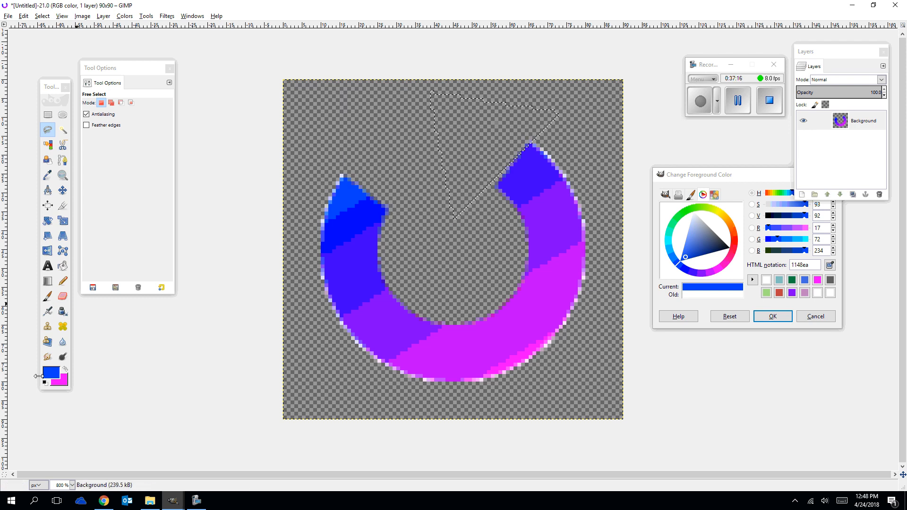
Fill the triangular selection with the linear FG to BG (HSV) gradient, running diagonally from its upper-left corner to its lower-right edge.
left_click(62, 265)
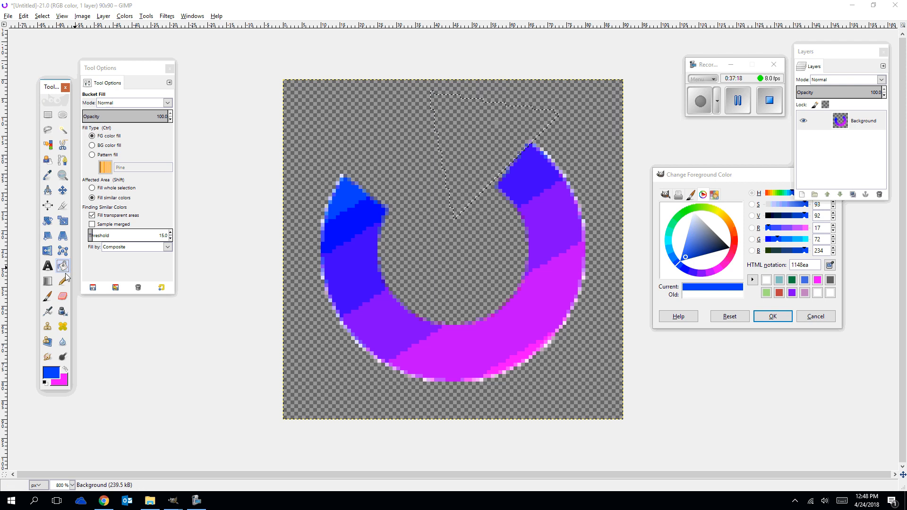
left_click(48, 282)
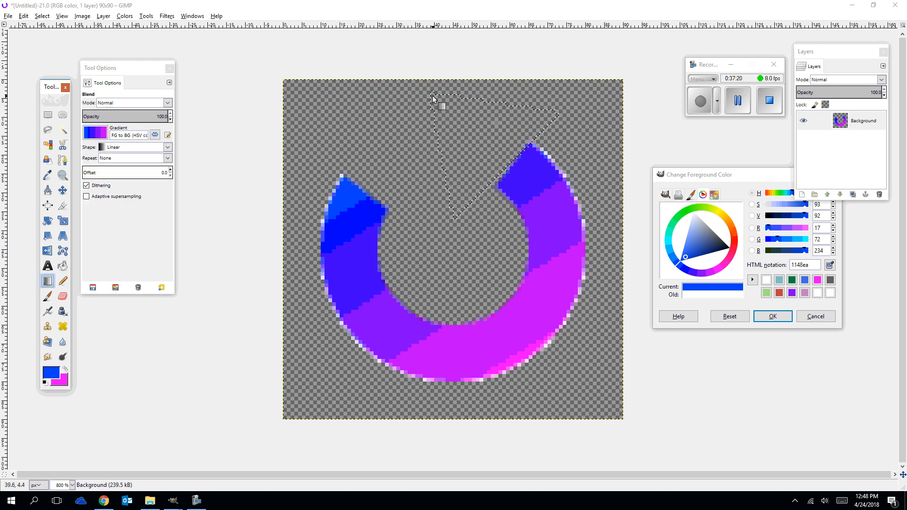
left_click_drag(431, 93, 508, 182)
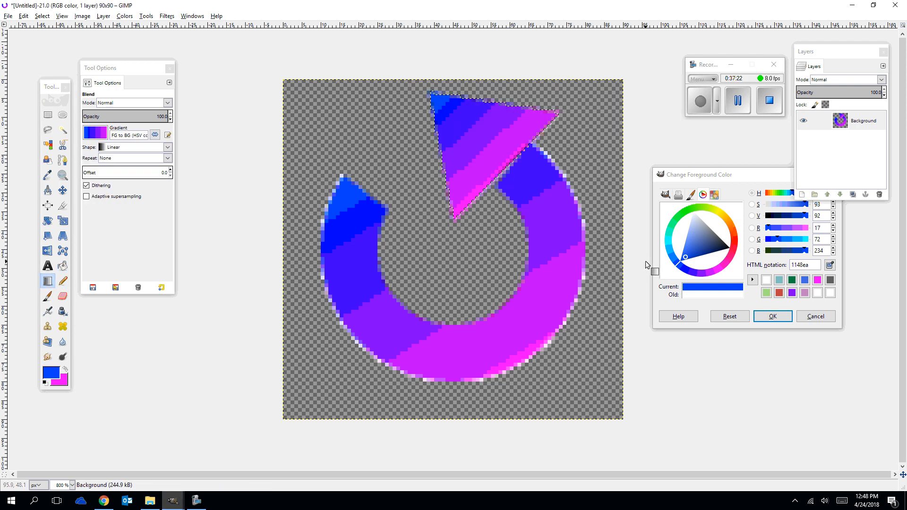